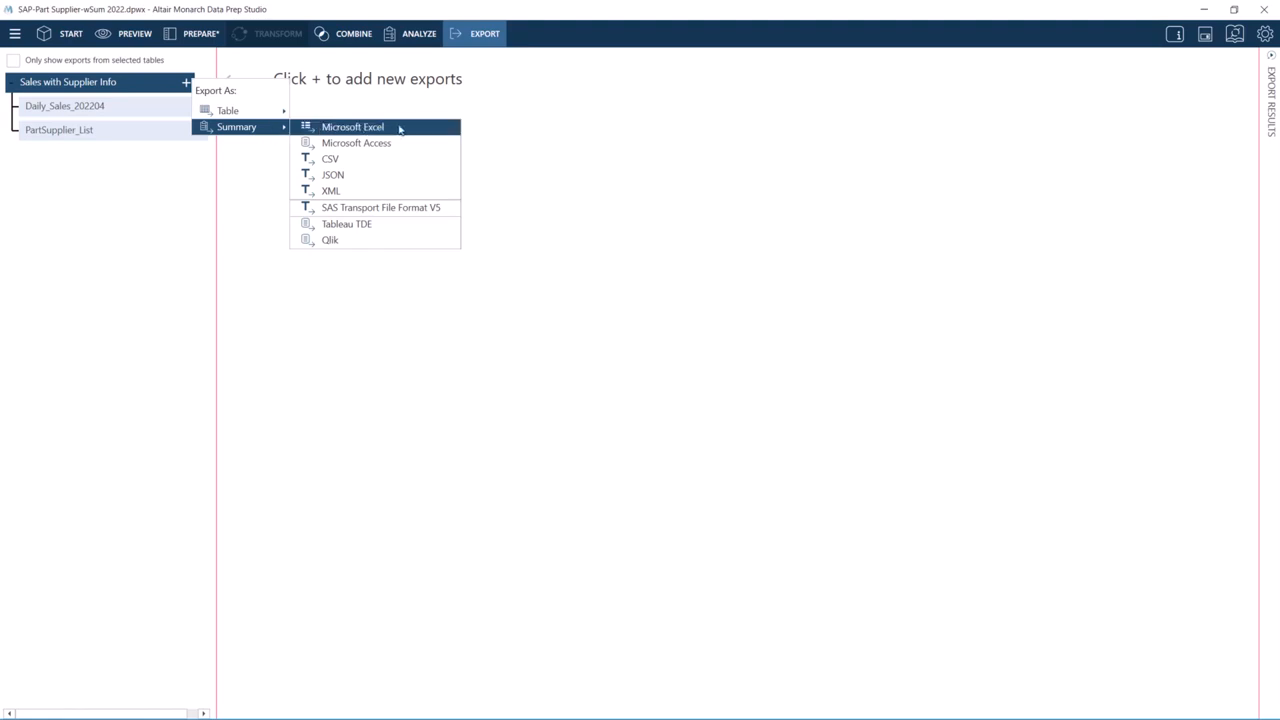
Review the Sales with Supplier Info and Daily_Sales_202204 tables and the summary built on the joined table.
left_click(199, 35)
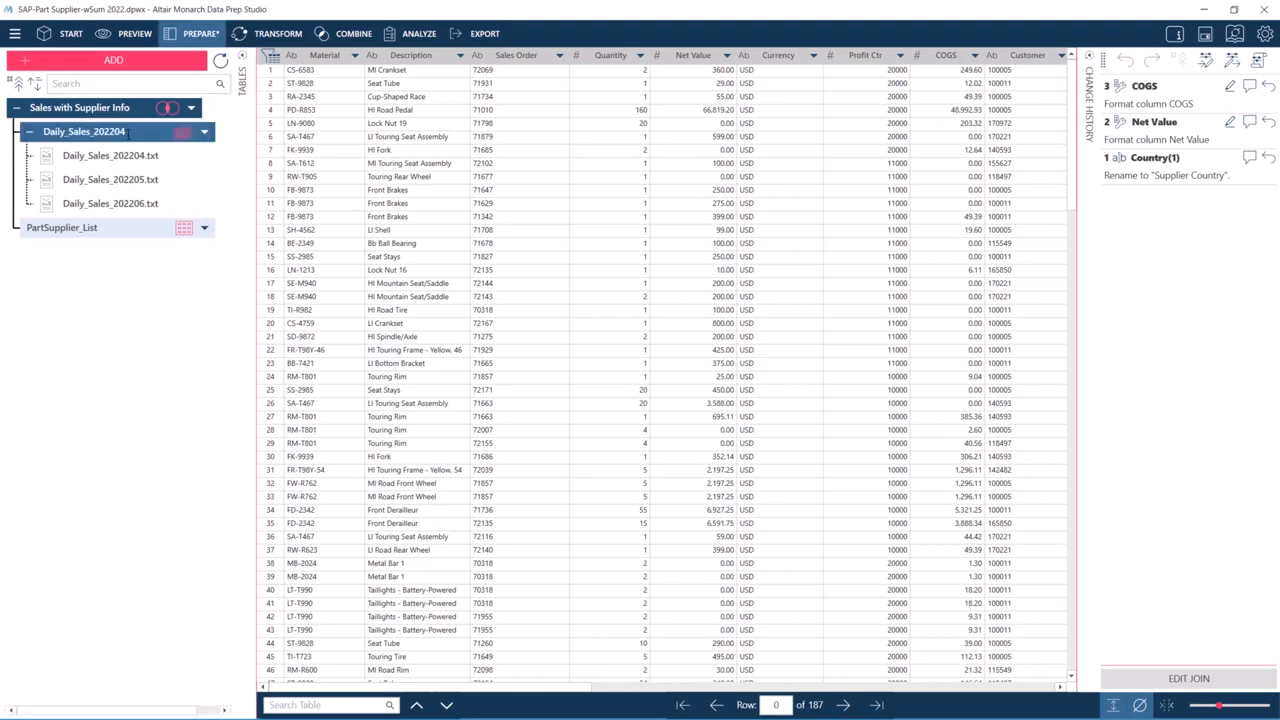
left_click(128, 134)
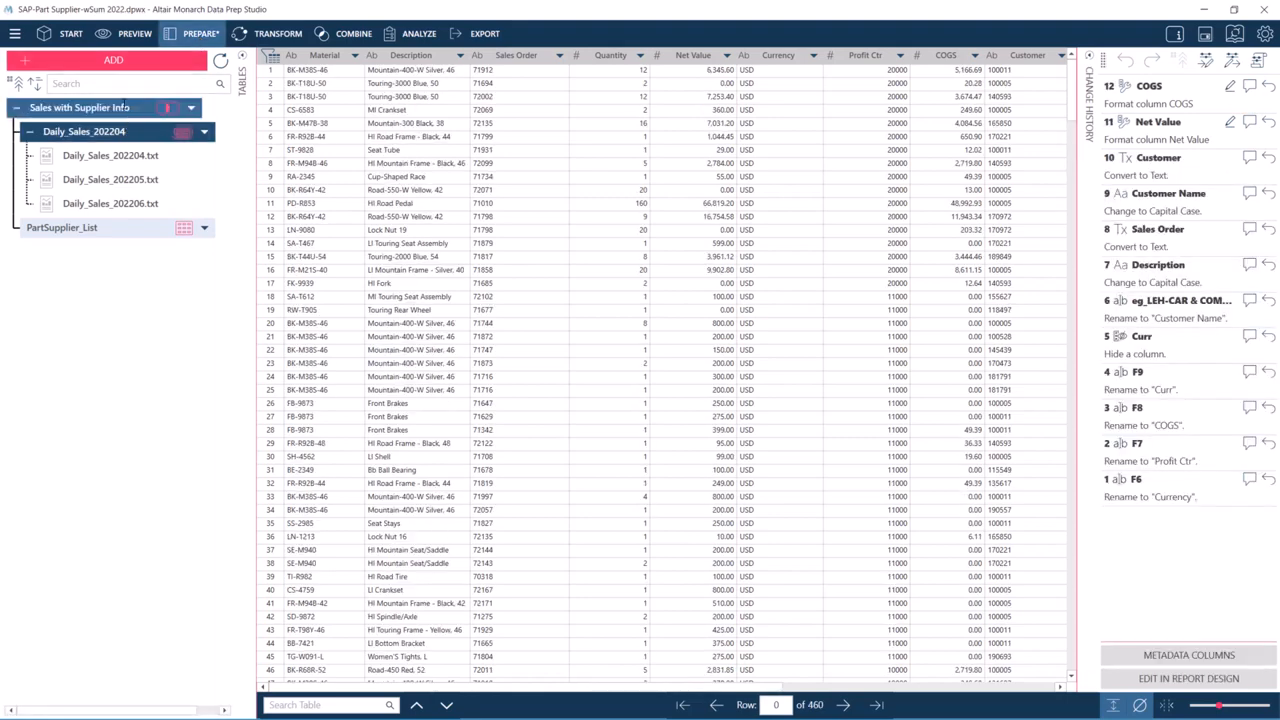
left_click(125, 107)
left_click(411, 36)
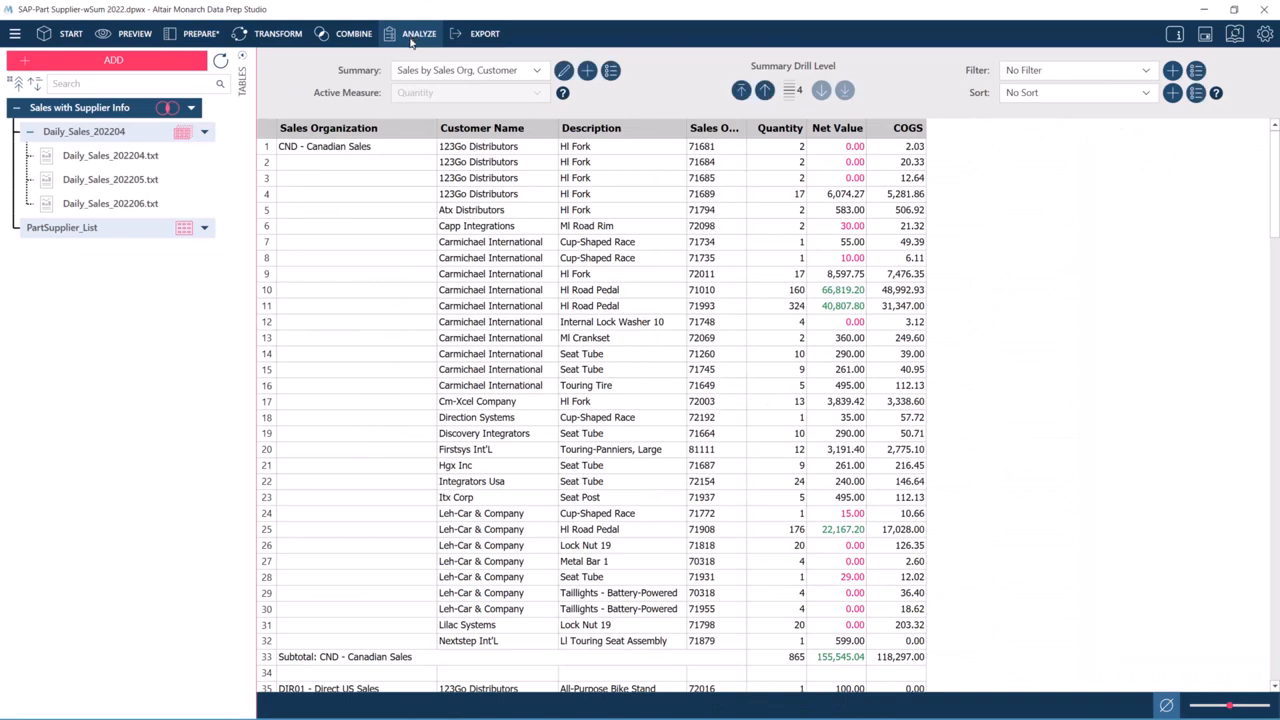
Add a Microsoft Excel summary export for the Sales with Supplier Info table.
left_click(488, 35)
left_click(186, 82)
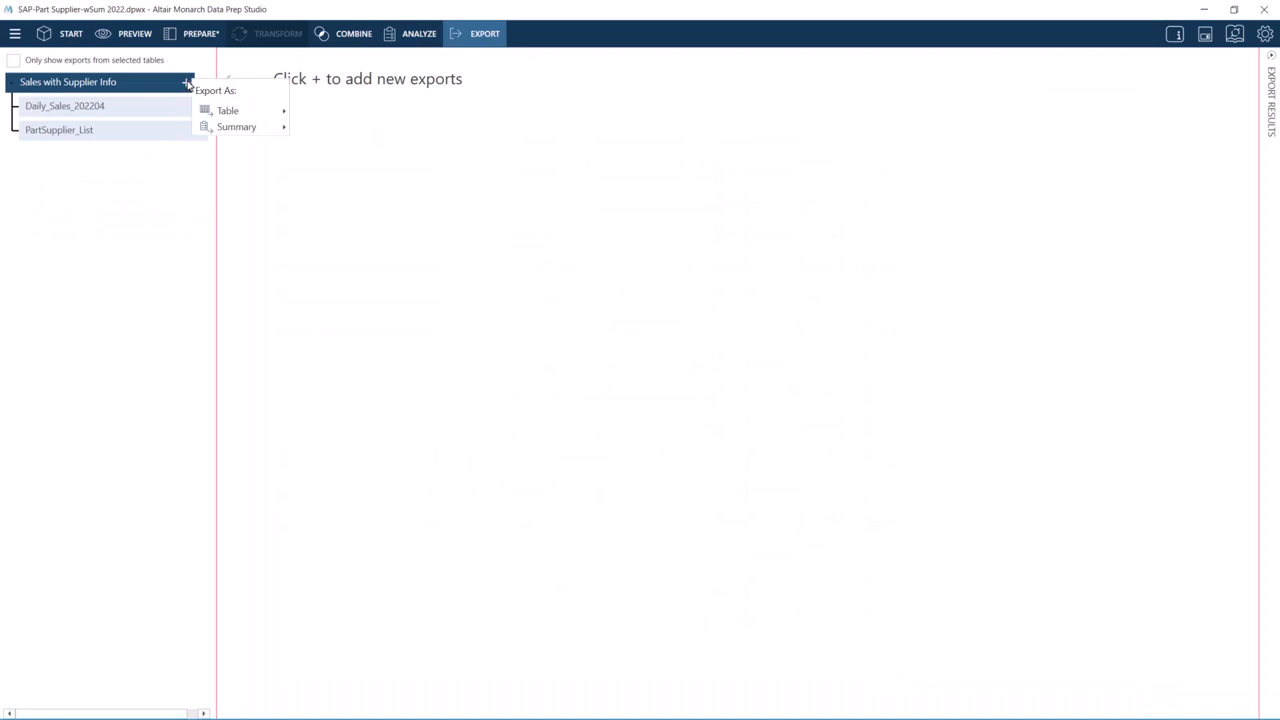
mouse_move(272, 112)
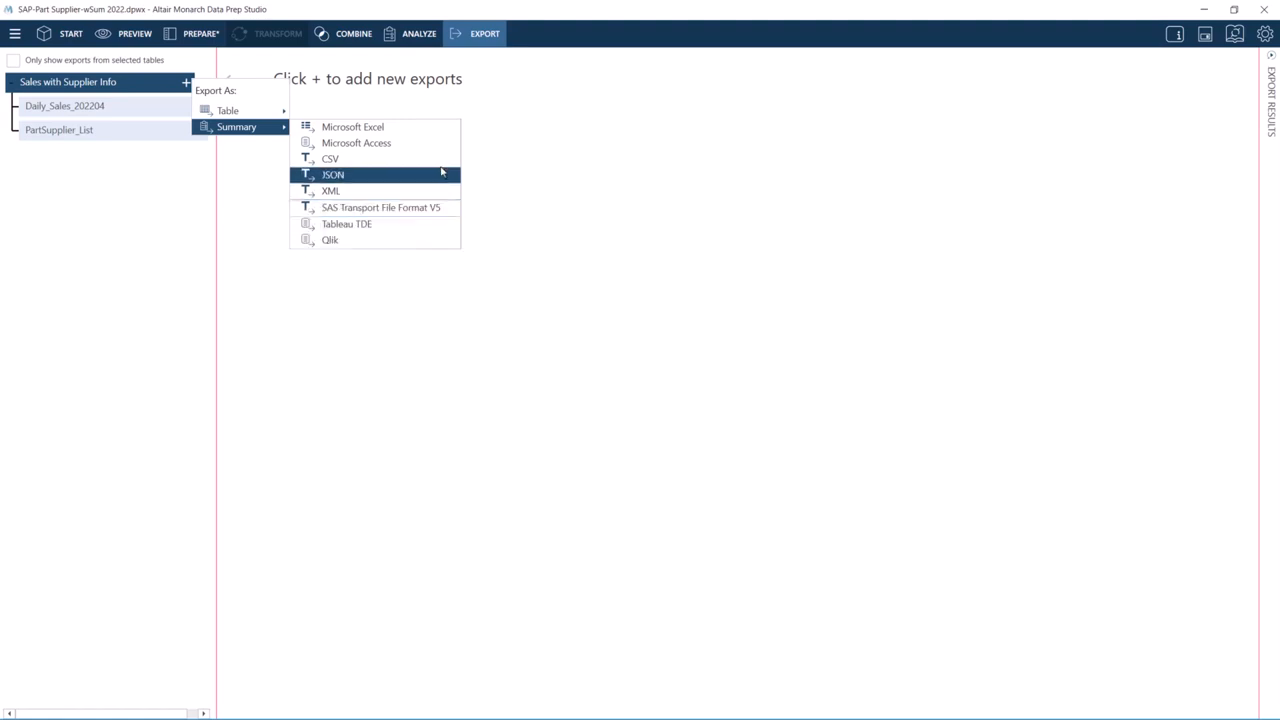
left_click(435, 131)
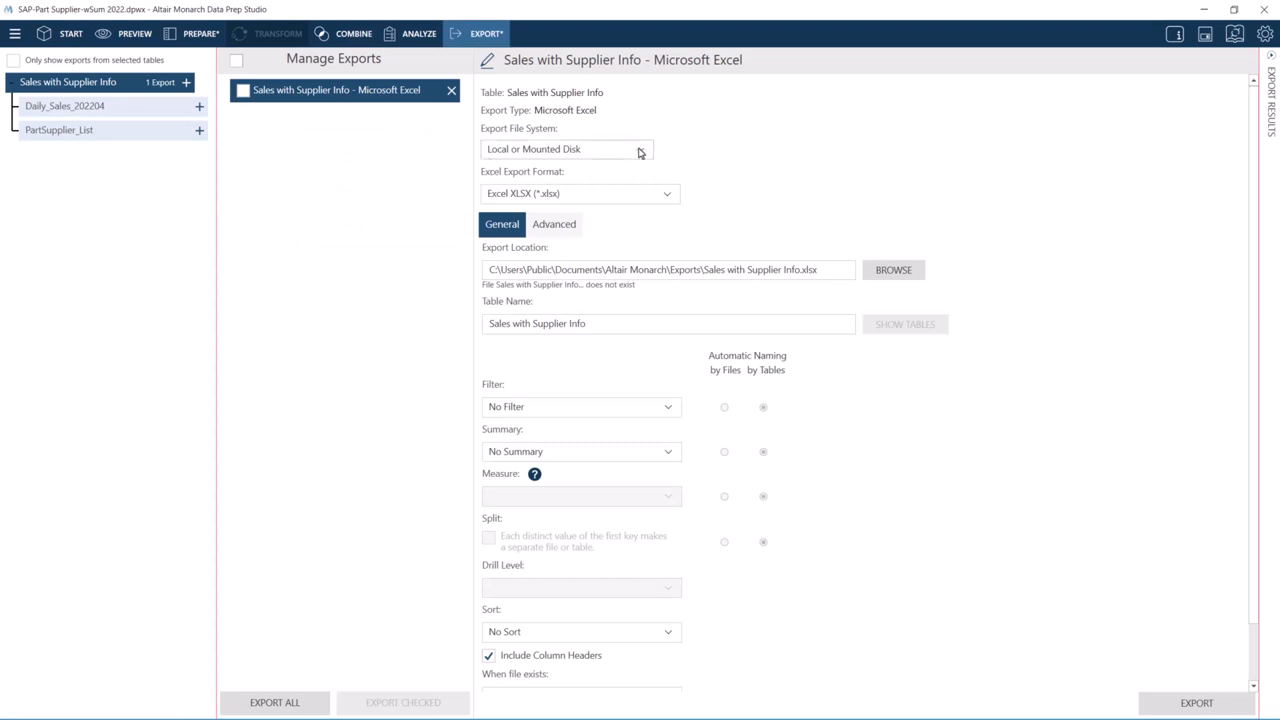
Examine the available export file systems and Excel export formats, keeping Local or Mounted Disk and Excel XLSX.
left_click(638, 151)
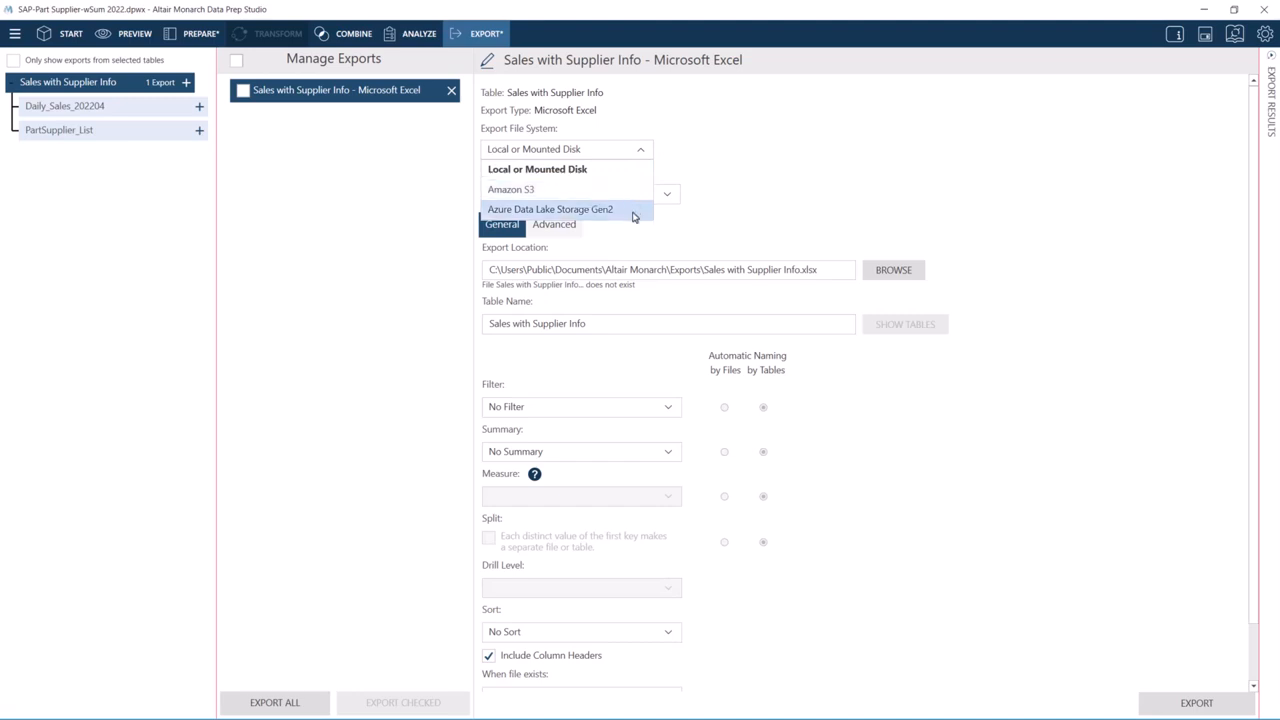
left_click(683, 157)
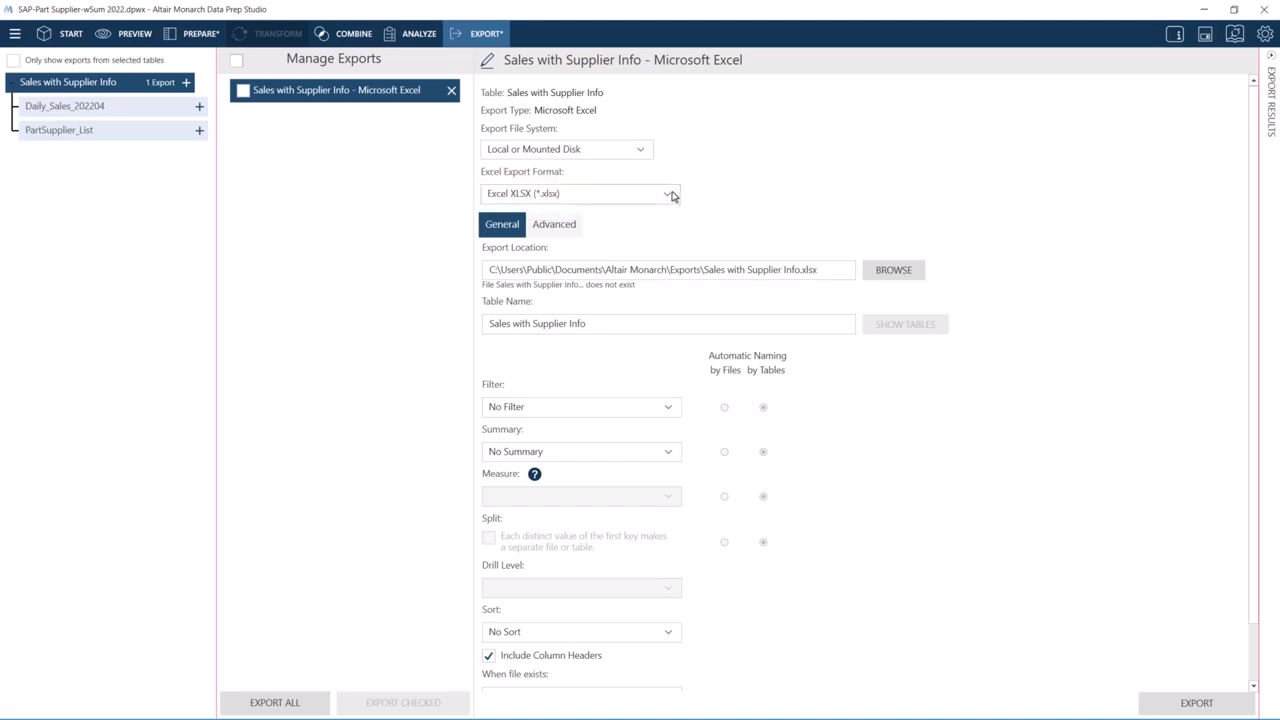
left_click(671, 194)
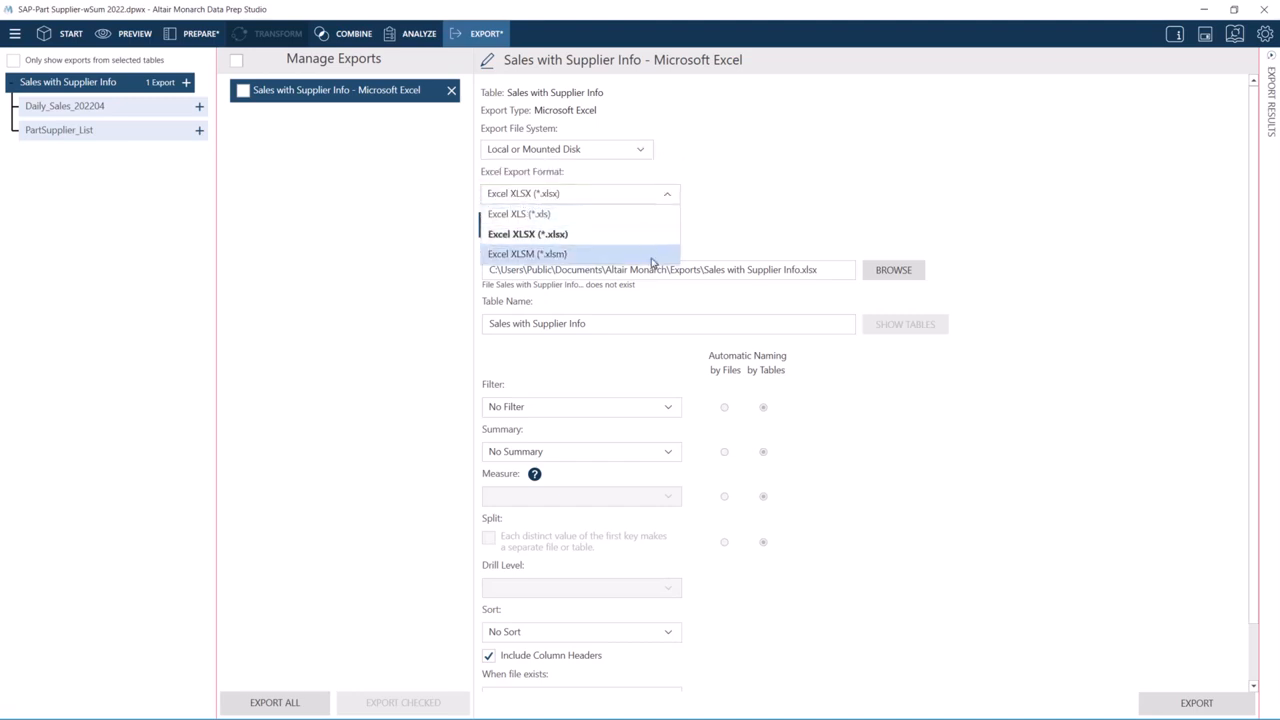
left_click(712, 199)
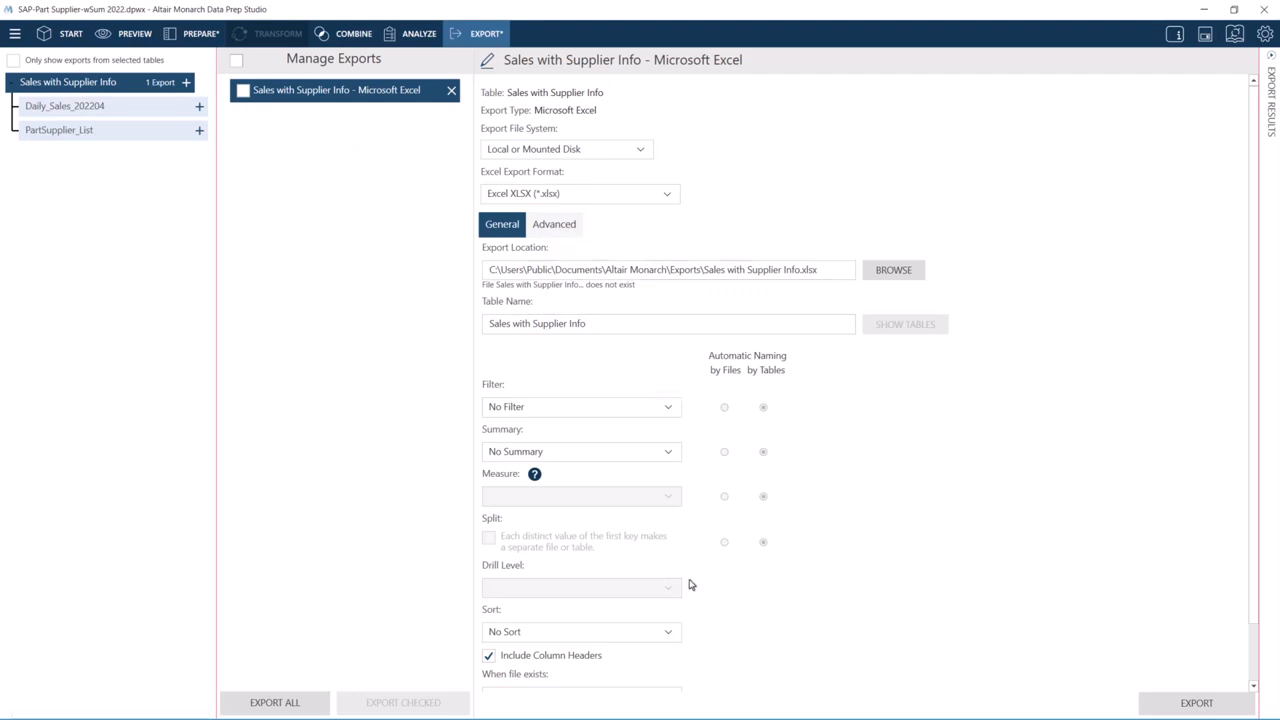
Check the filter and sort choices offered for the Sales by Sales Org, Customer summary in the analysis view.
left_click(419, 33)
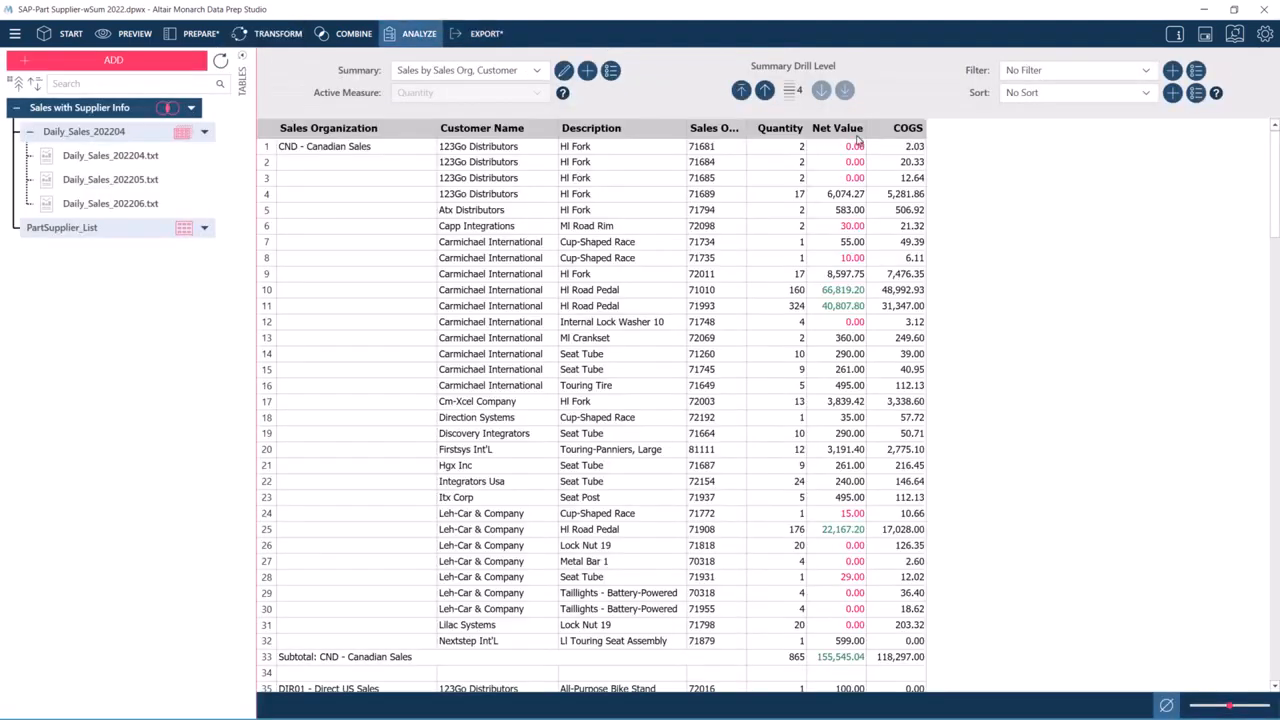
left_click(1098, 74)
left_click(1100, 77)
left_click(1102, 94)
left_click(1105, 99)
Return to the Excel export settings and inspect its filter and sort choices.
left_click(486, 33)
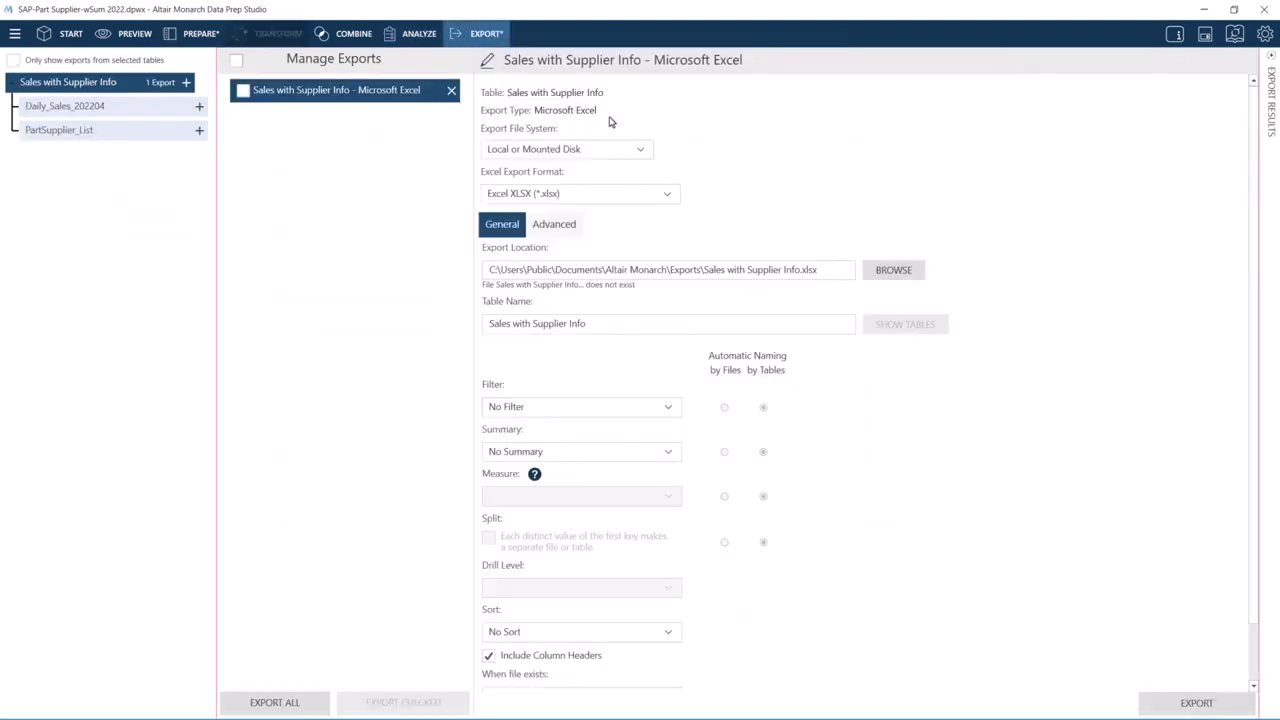
left_click(640, 414)
left_click(641, 415)
left_click(633, 633)
left_click(630, 632)
Set the export filter to All Filters with automatic naming by files.
left_click(648, 410)
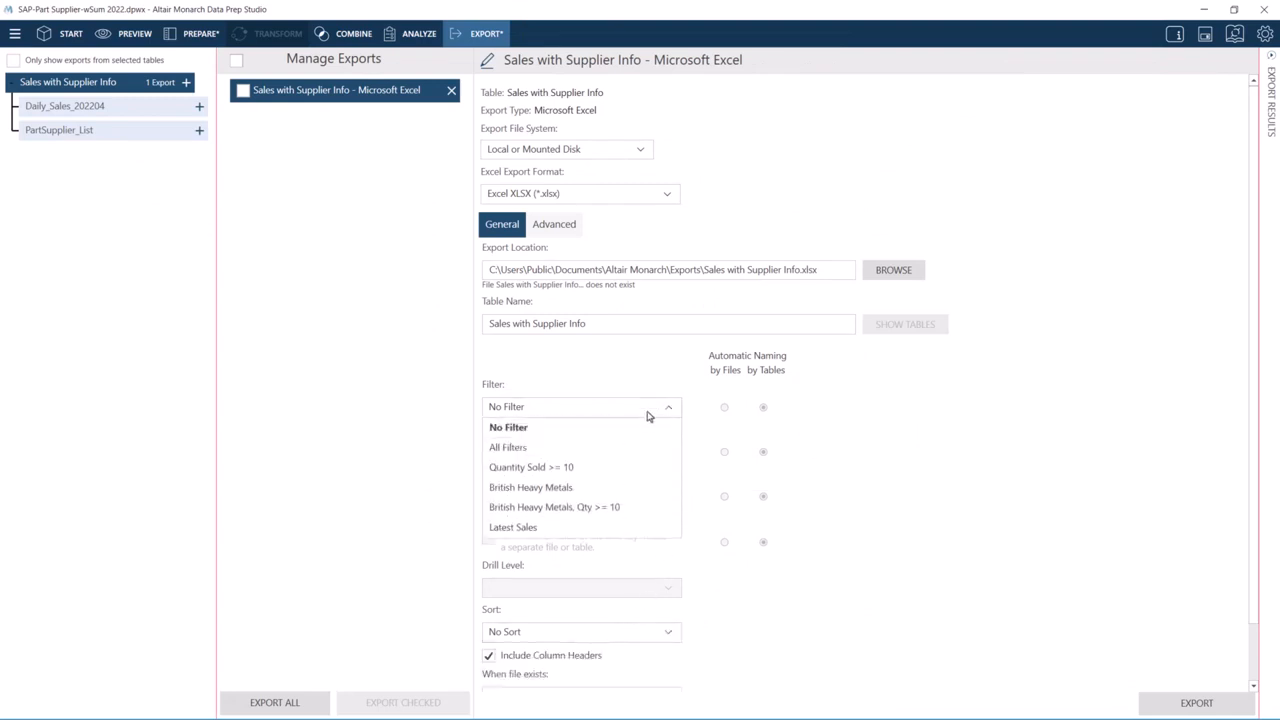
left_click(632, 449)
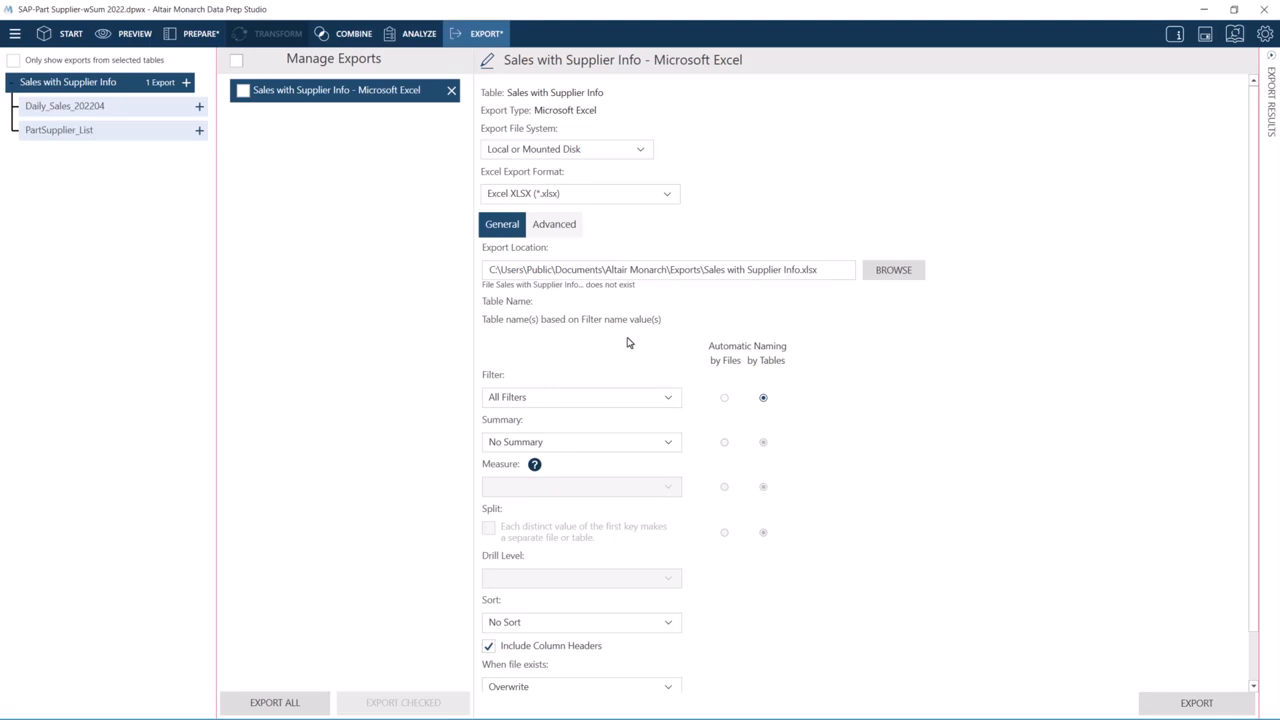
left_click(725, 399)
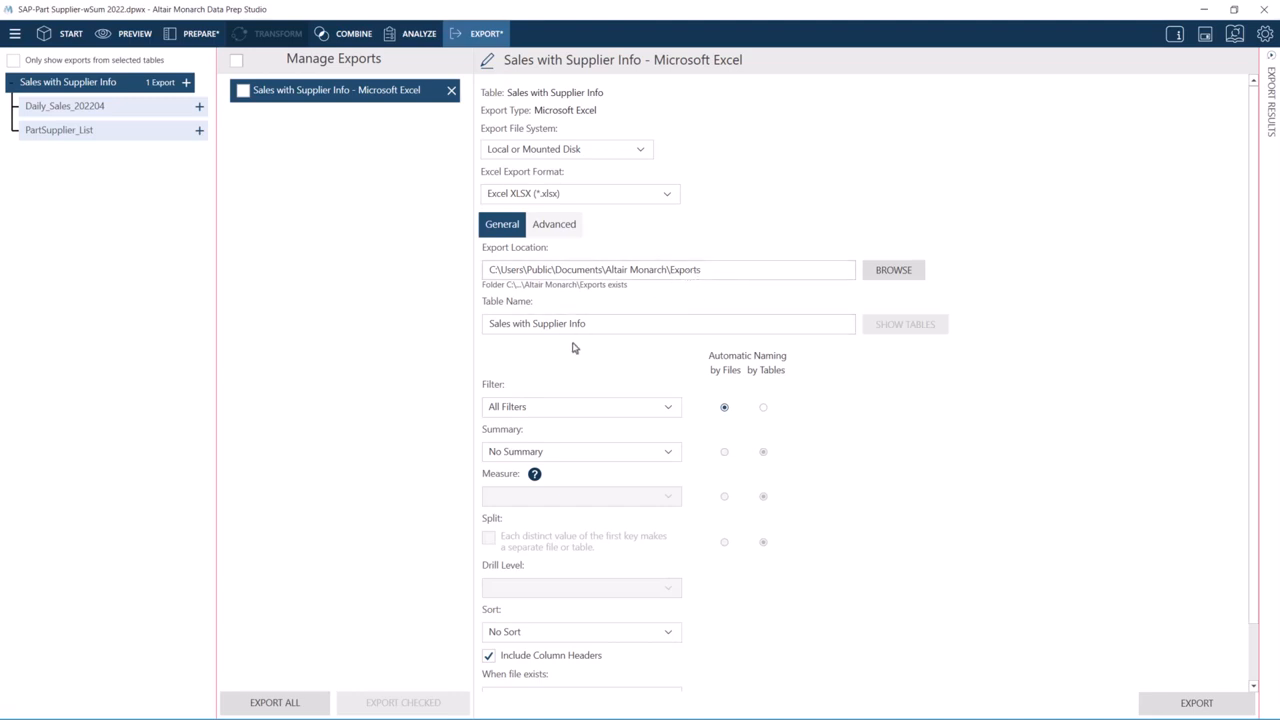
Try the Quantity Sold >= 10 filter on the export and return the filter setting to No Filter.
left_click(672, 407)
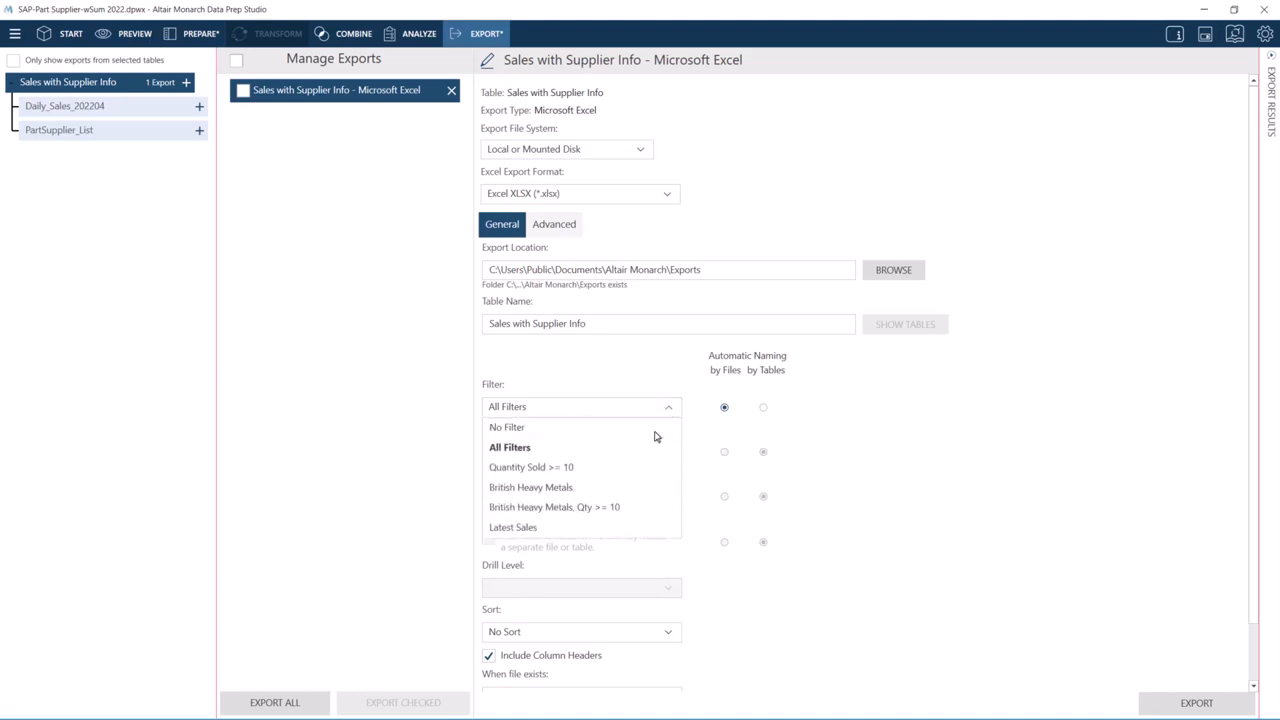
left_click(641, 468)
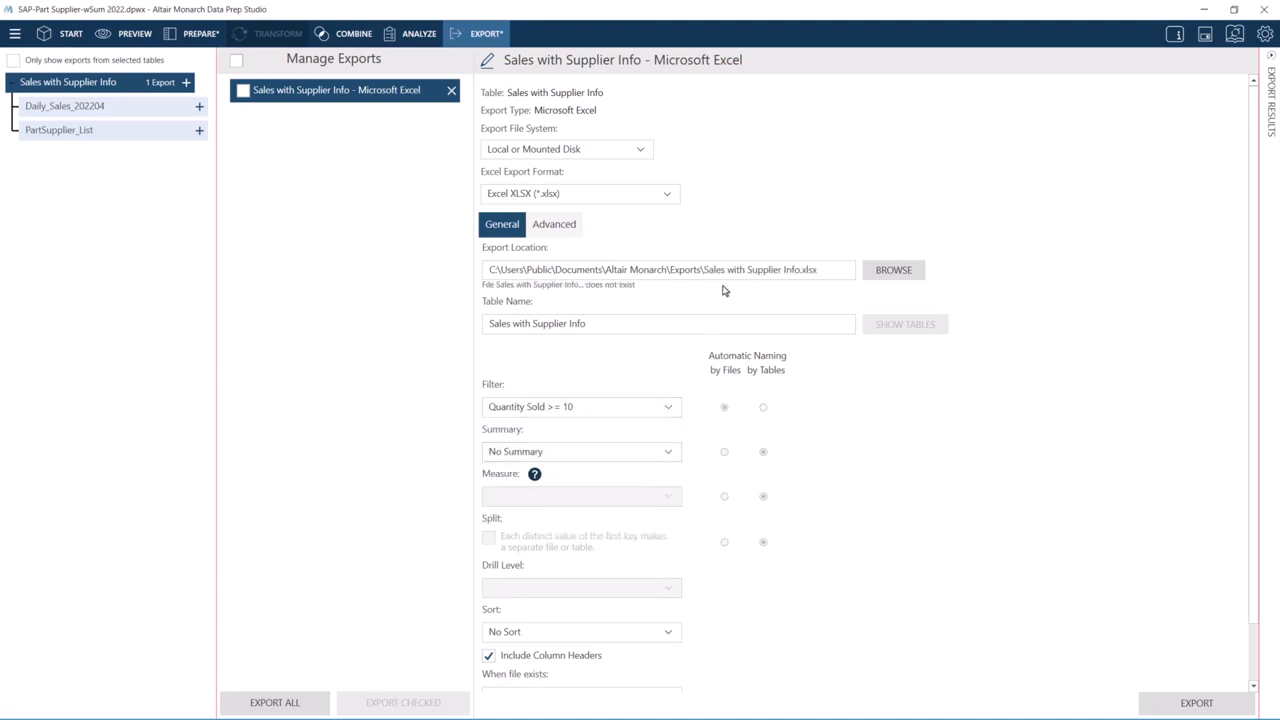
left_click(670, 407)
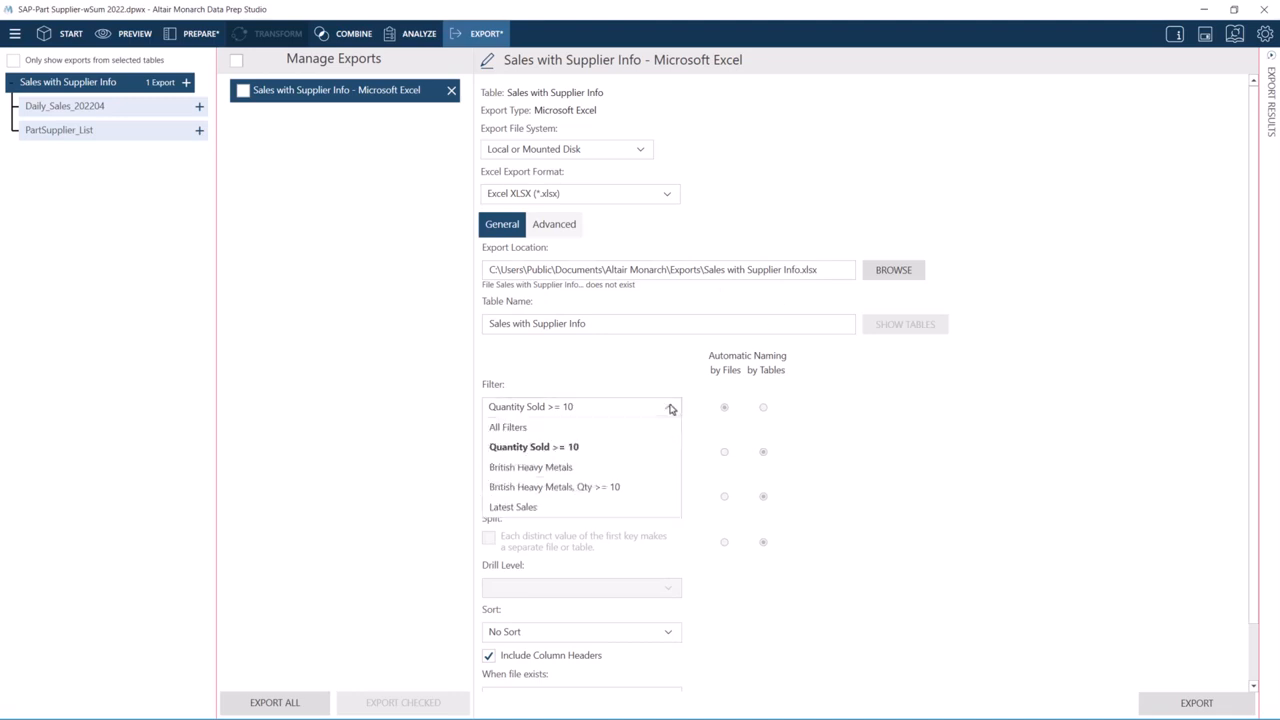
left_click(663, 425)
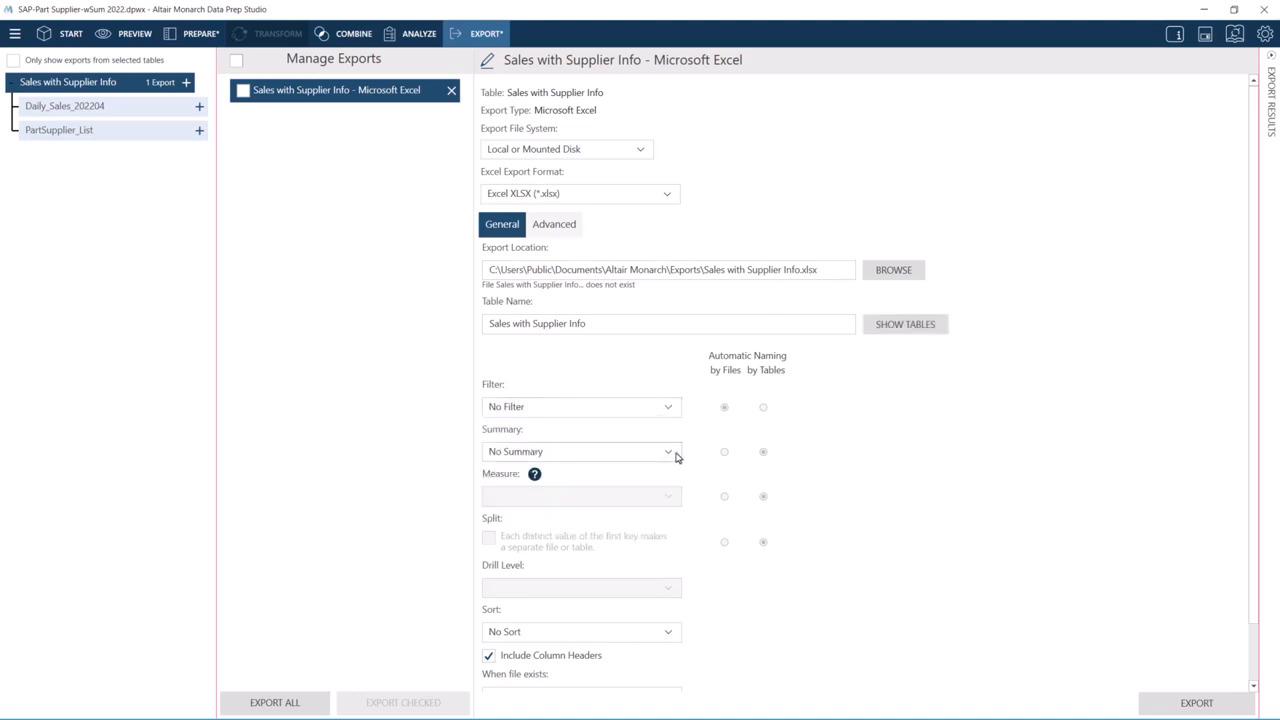
Set the export to include All Summaries with automatic naming by files.
left_click(670, 452)
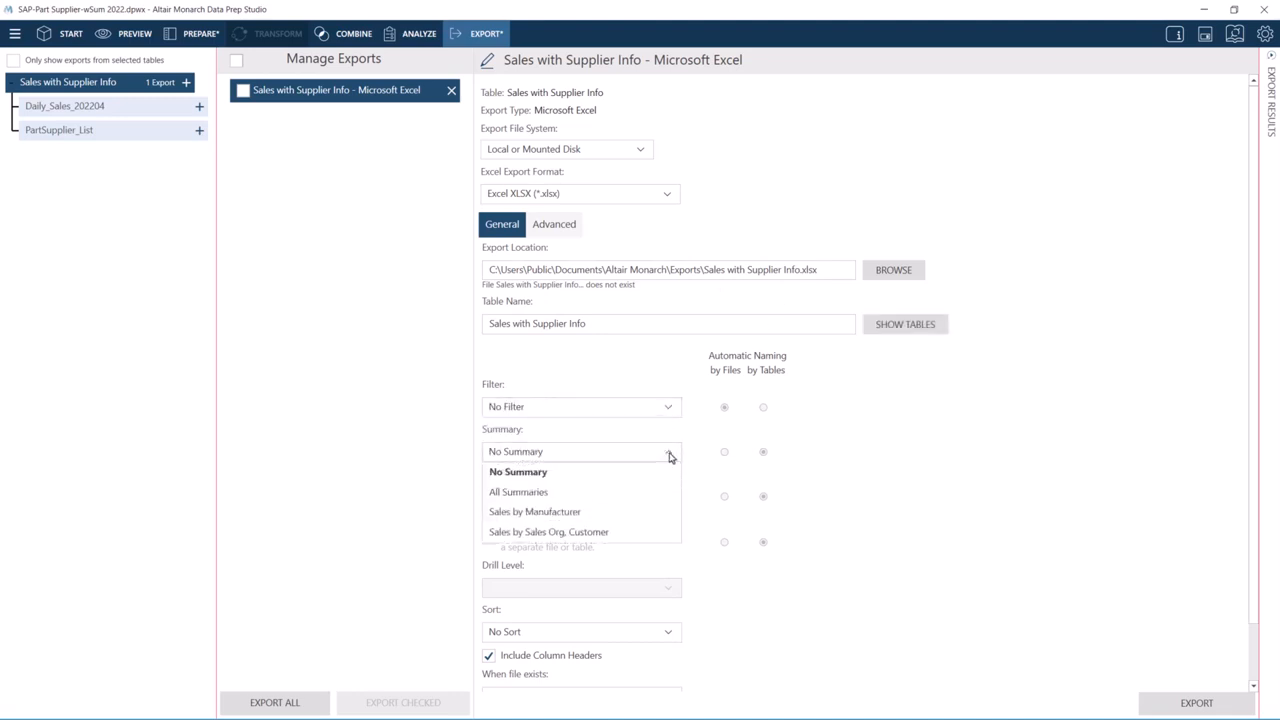
left_click(655, 492)
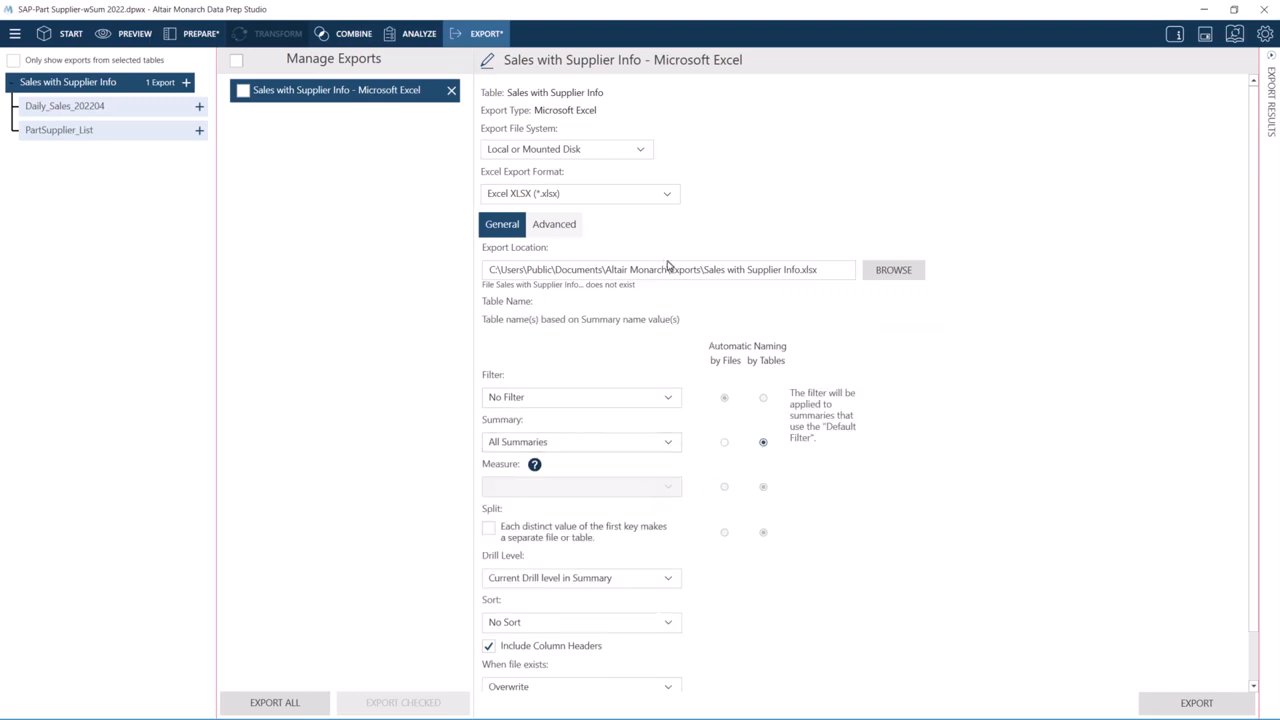
left_click(724, 443)
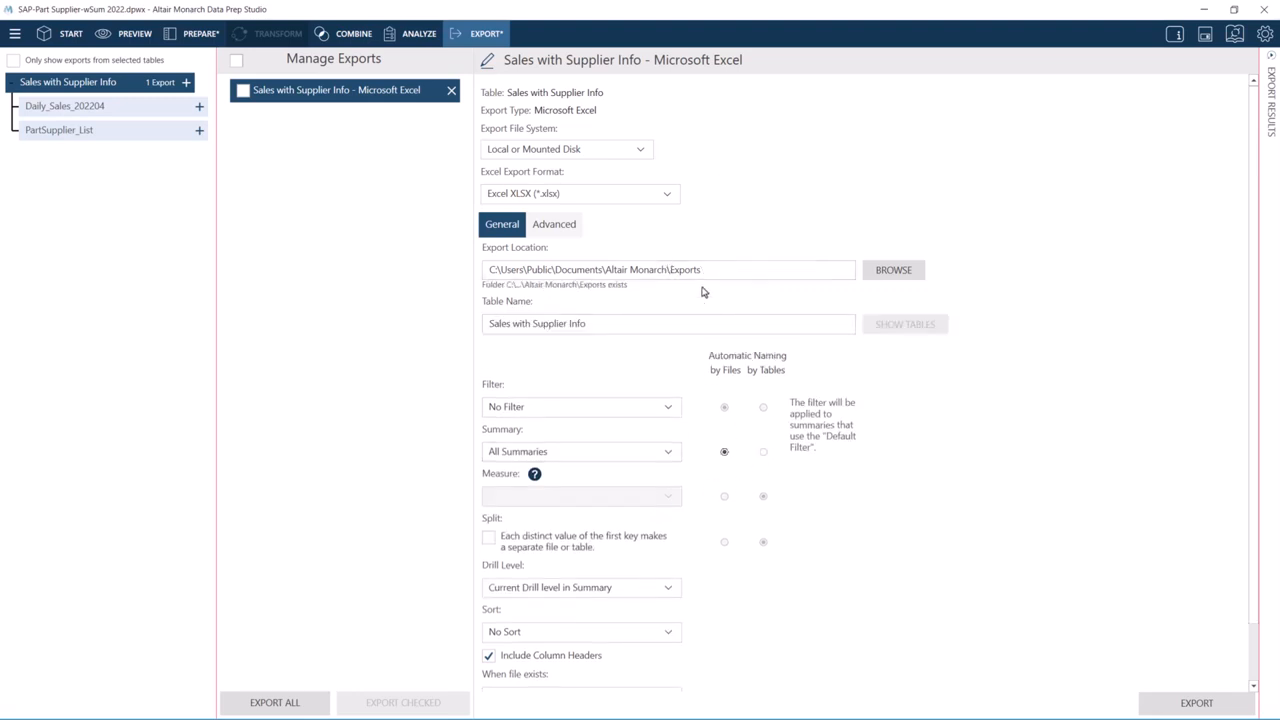
Try exporting only the Sales by Manufacturer summary and return the summary setting to All Summaries.
left_click(670, 452)
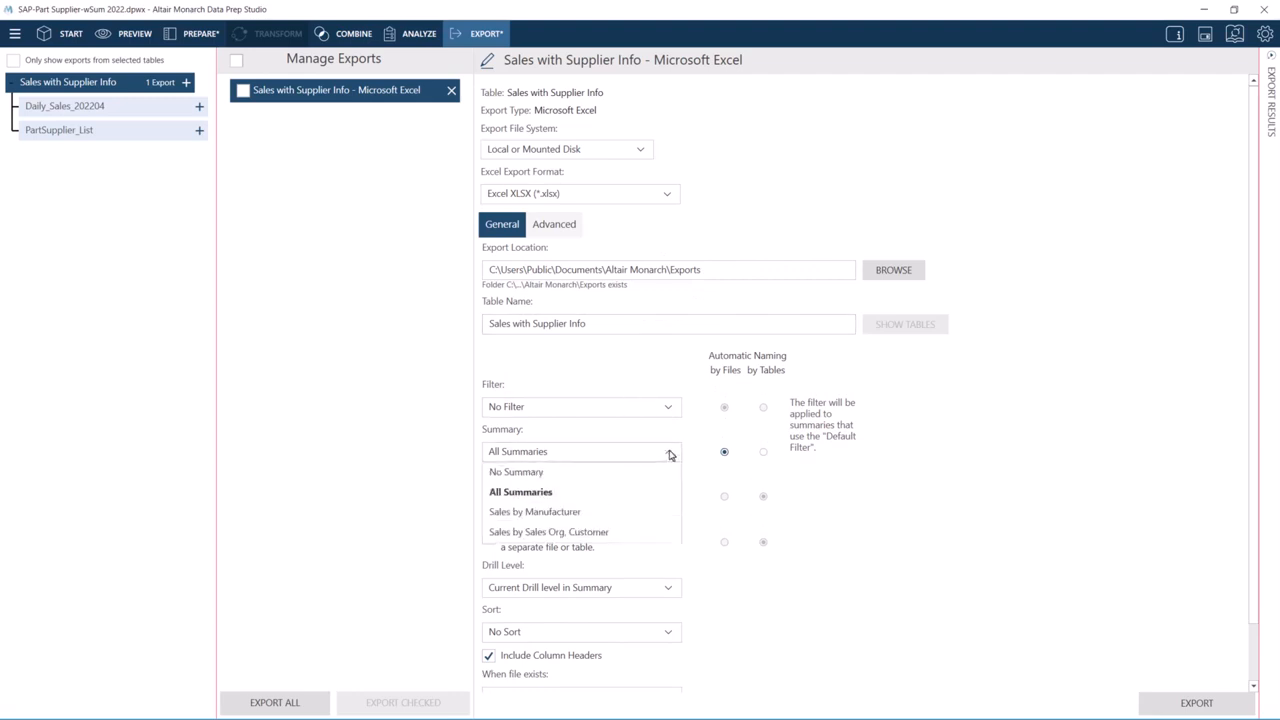
left_click(645, 513)
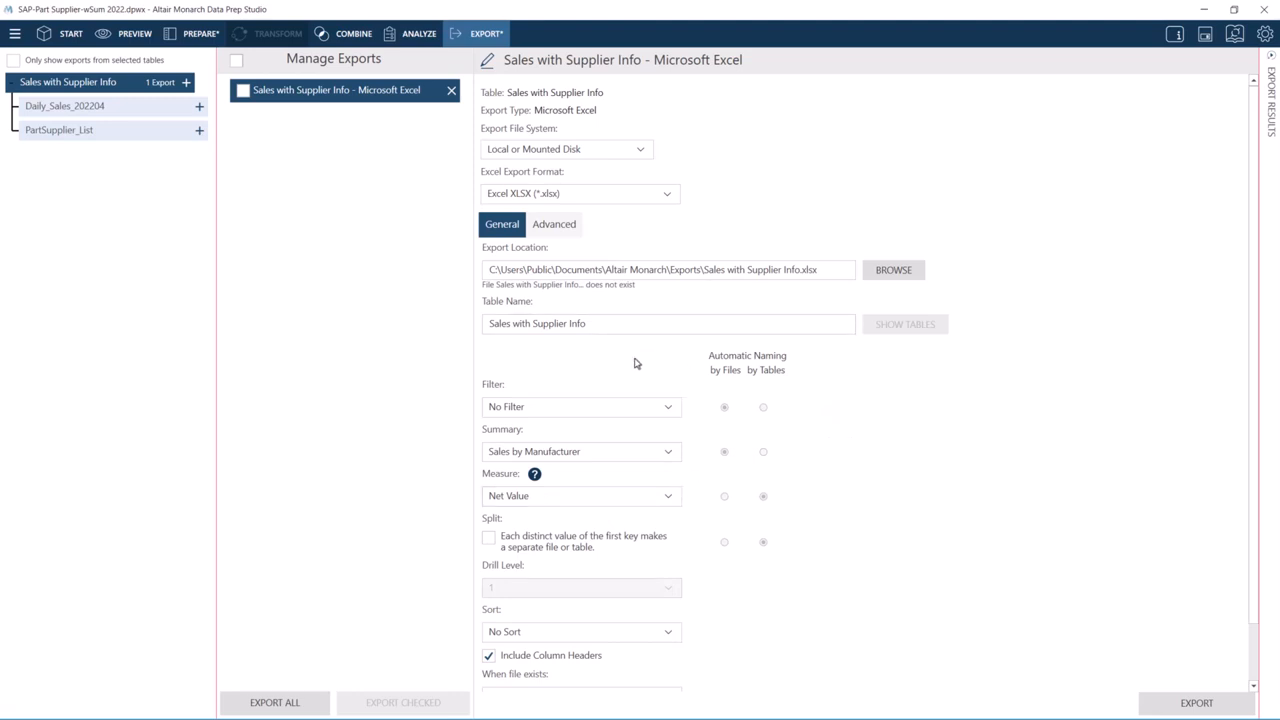
left_click(651, 451)
left_click(658, 487)
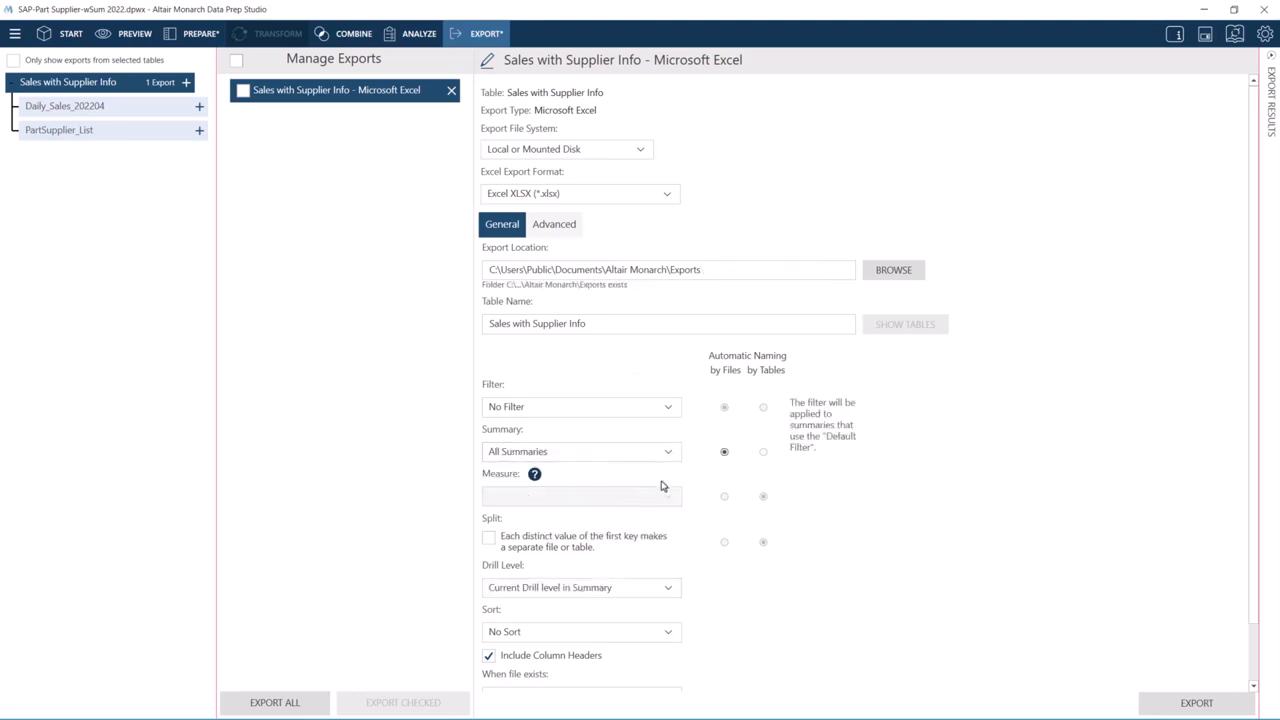
Read the help note for the Measure setting and view the Sales by Manufacturer summary in the analysis view.
mouse_move(535, 480)
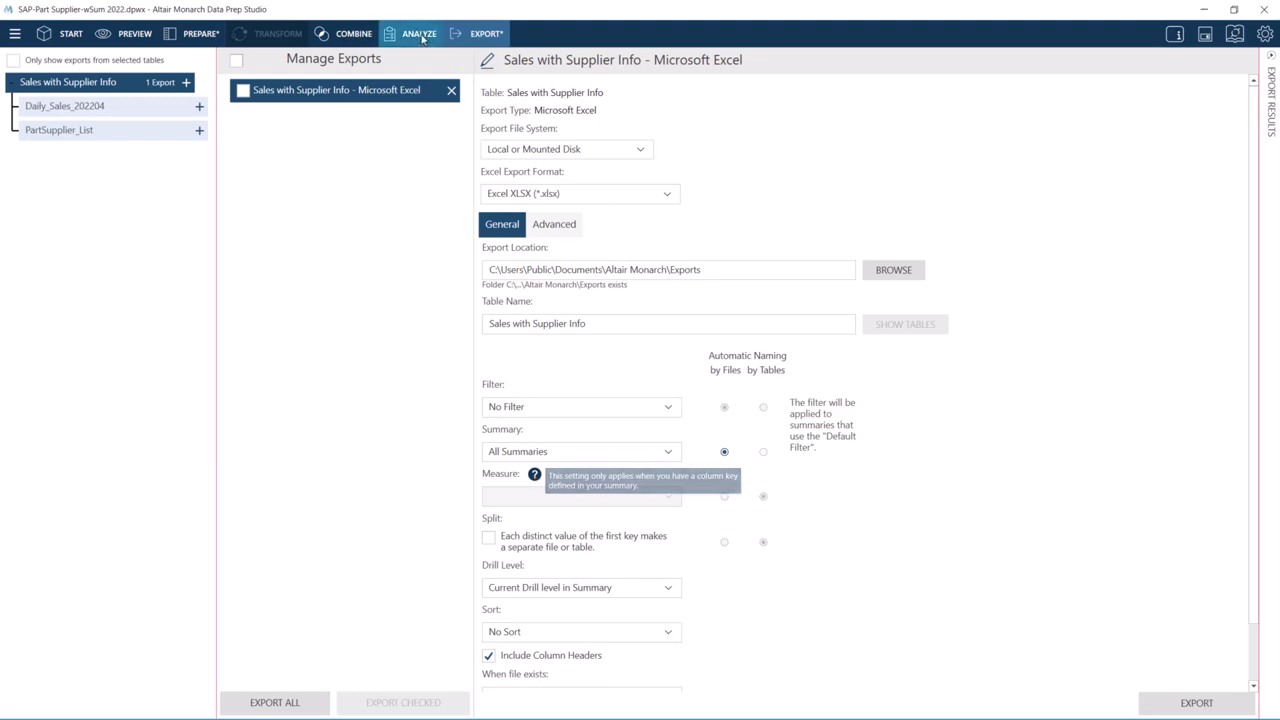
left_click(420, 34)
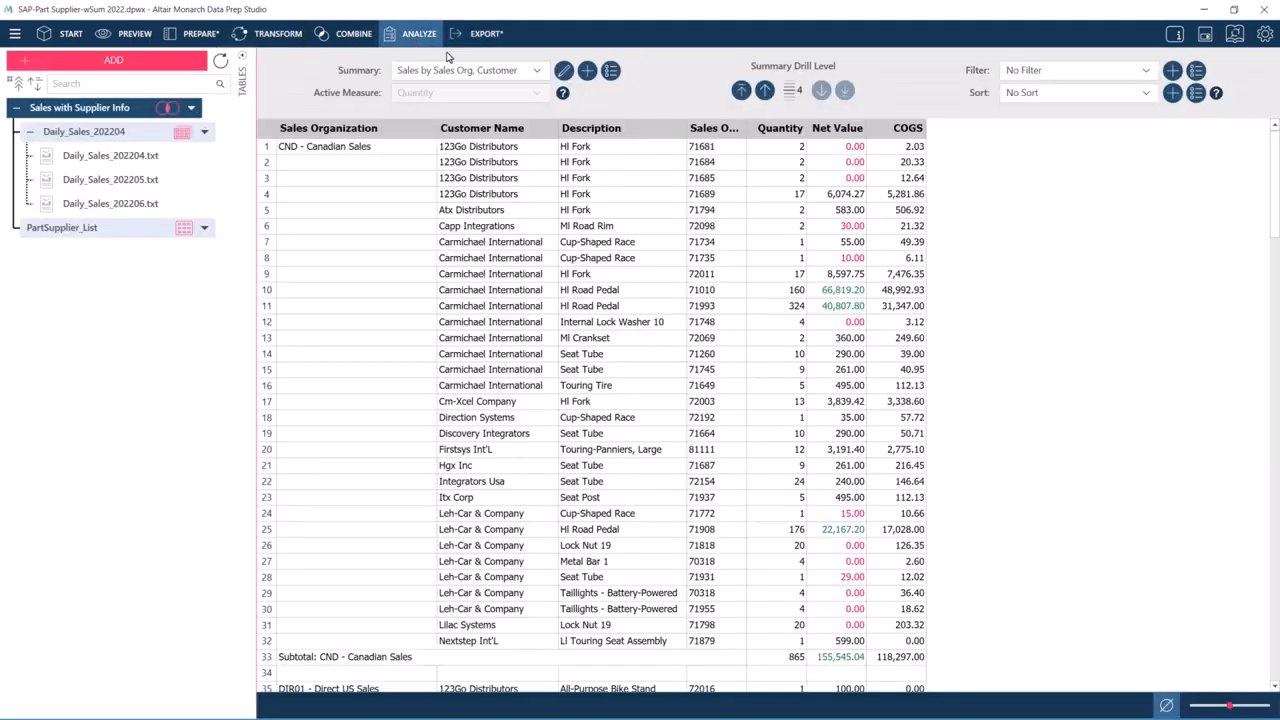
left_click(490, 76)
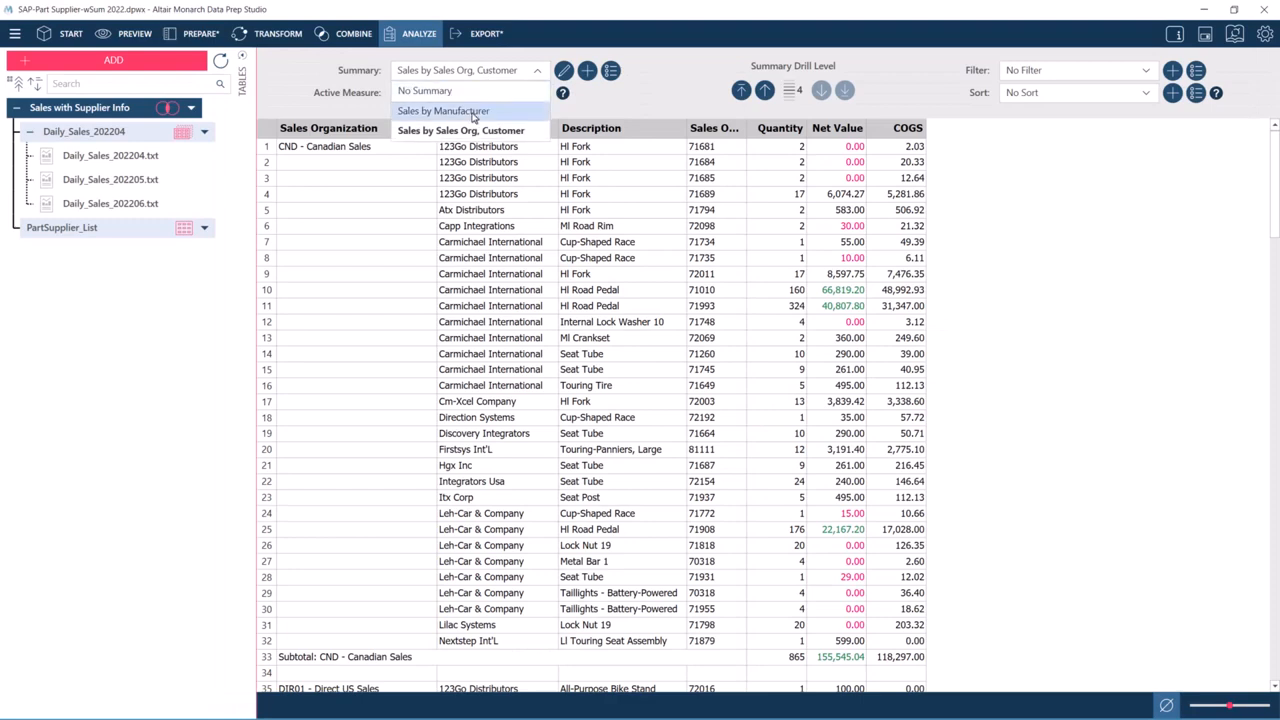
left_click(476, 110)
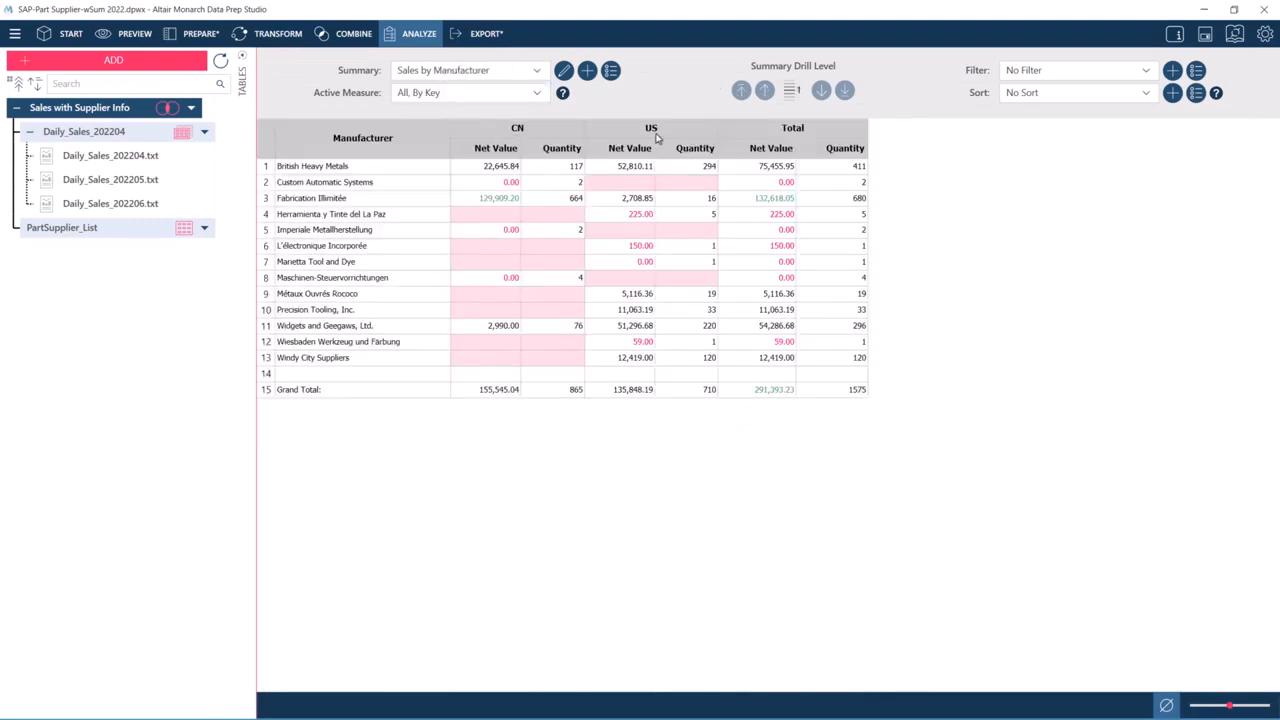
Configure the export for the Sales by Manufacturer summary, with All Measures as separate exports and automatic naming by files.
left_click(486, 34)
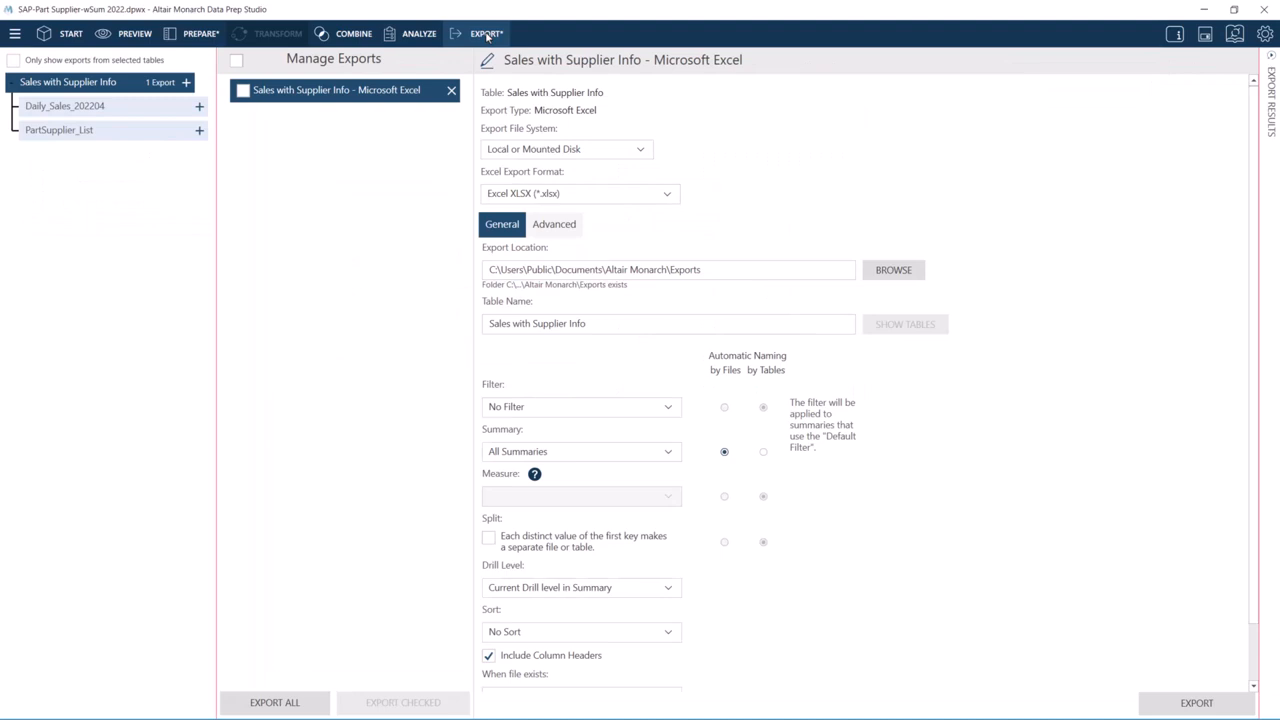
left_click(633, 453)
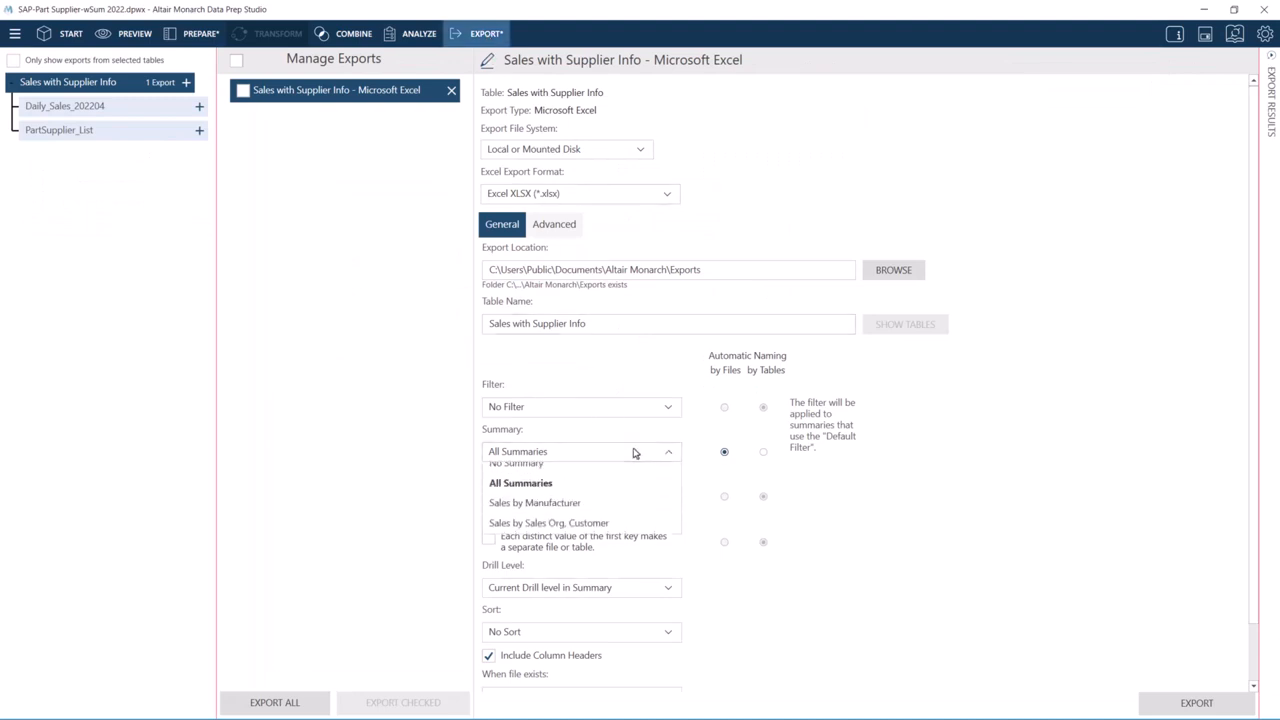
left_click(595, 513)
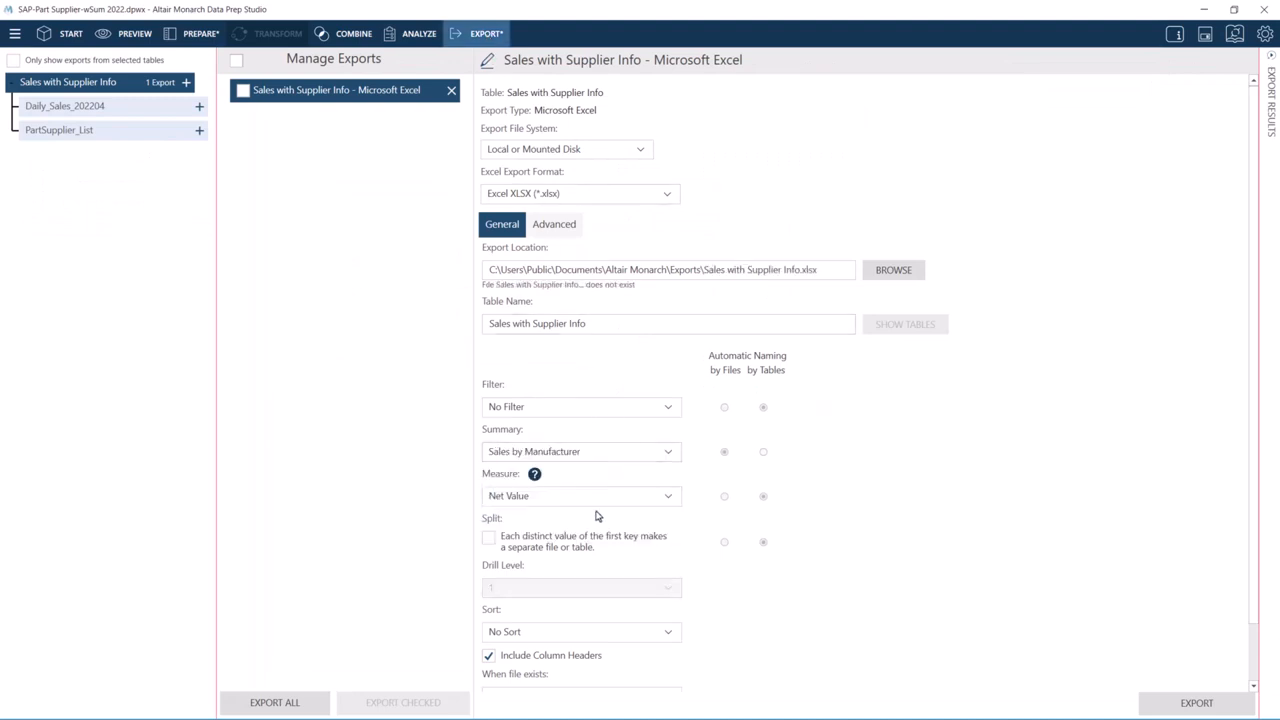
left_click(666, 497)
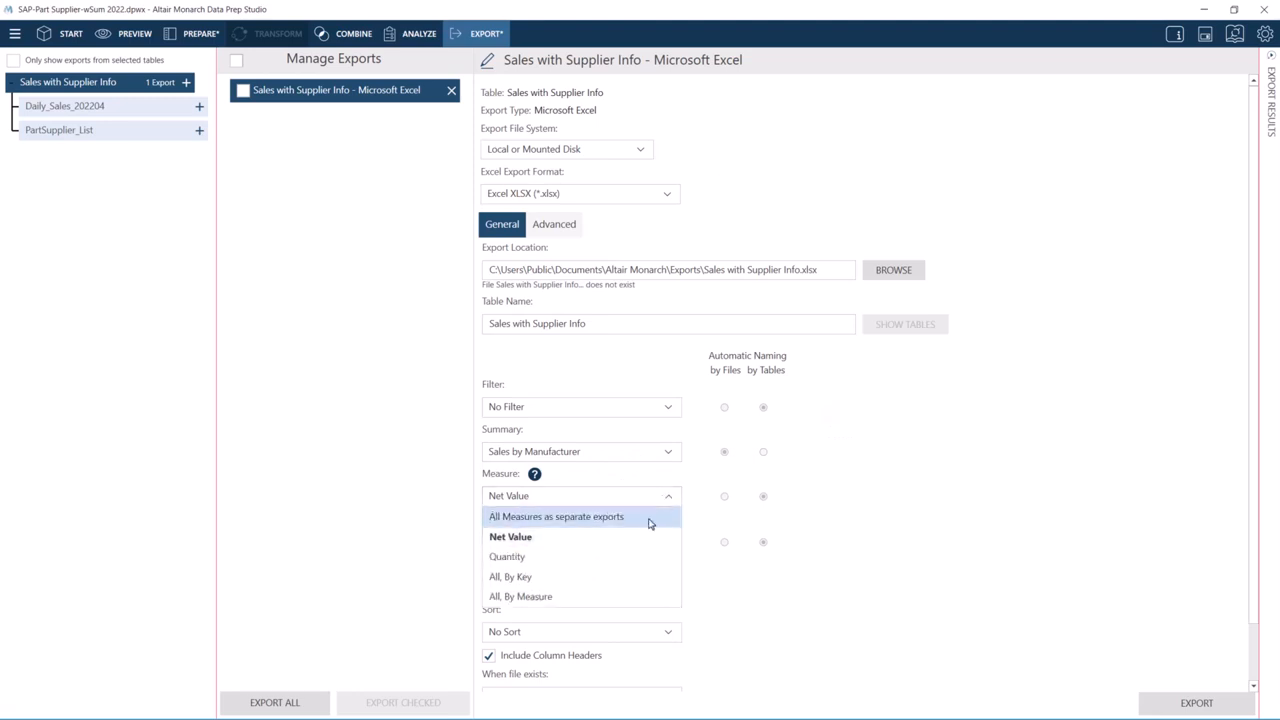
left_click(648, 523)
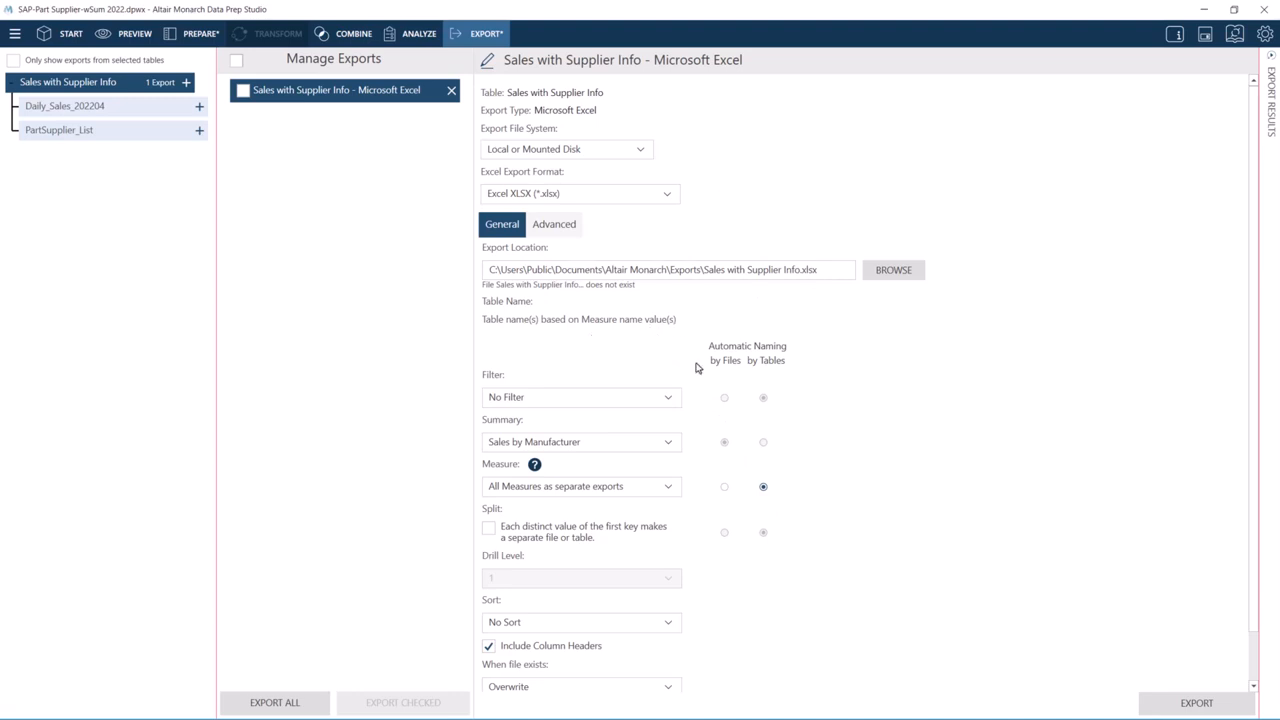
left_click(725, 488)
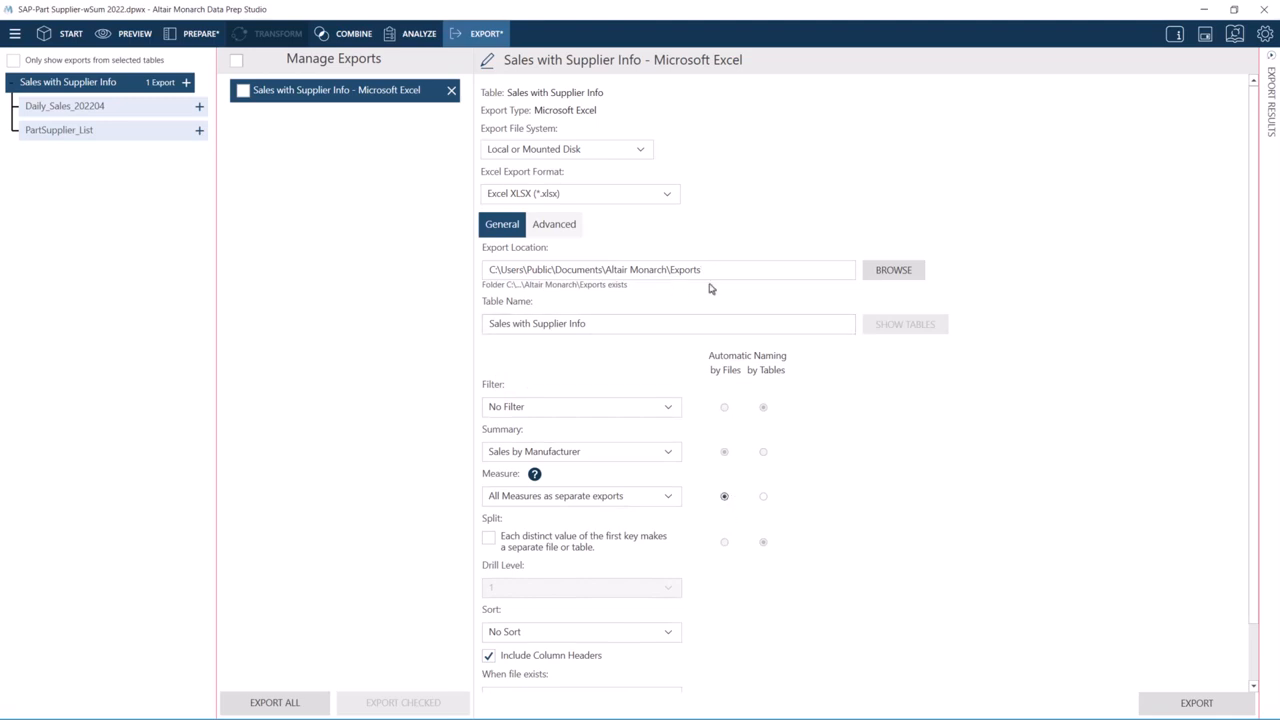
Try the Net Value measure for the export and return the Summary setting to All Summaries.
left_click(662, 497)
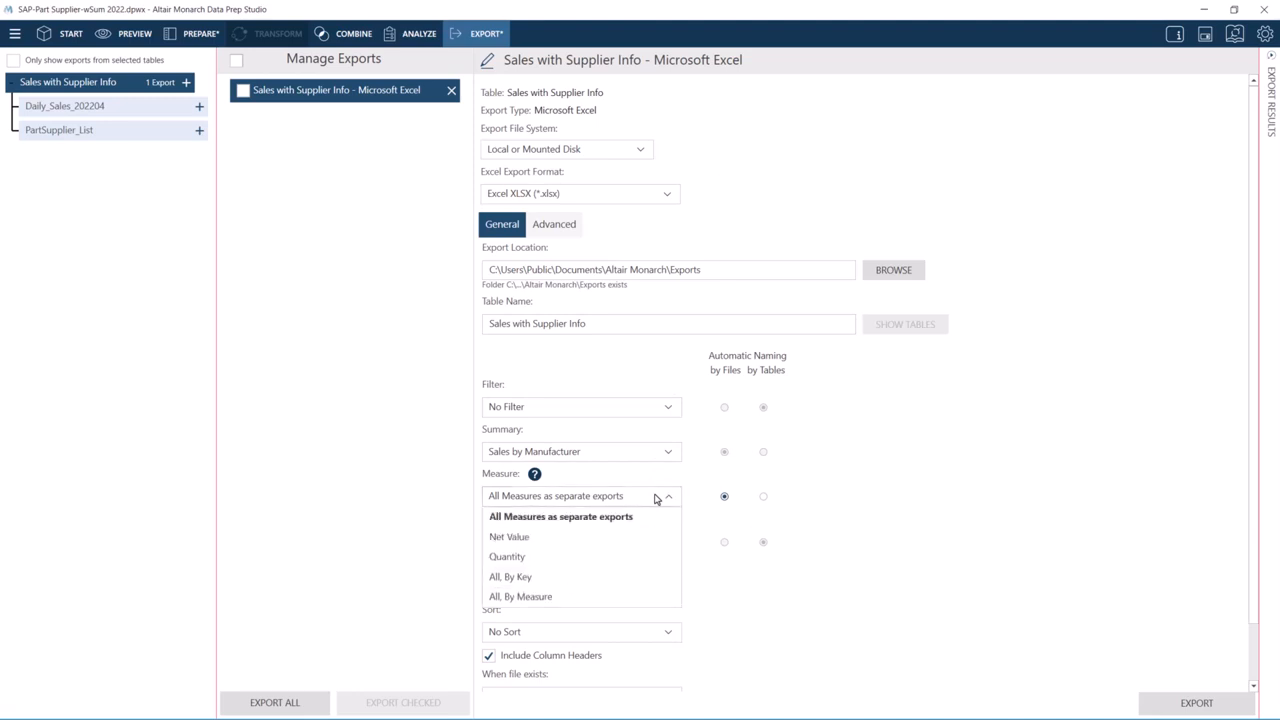
left_click(631, 540)
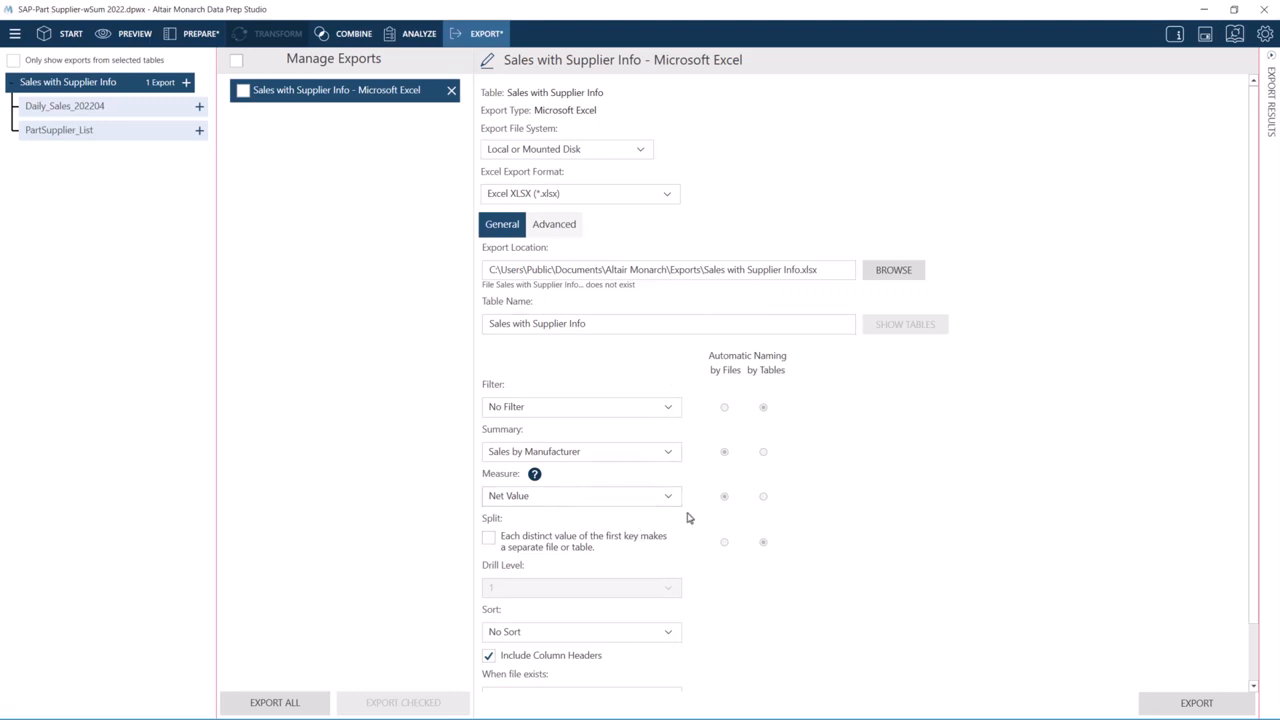
left_click(667, 450)
left_click(648, 497)
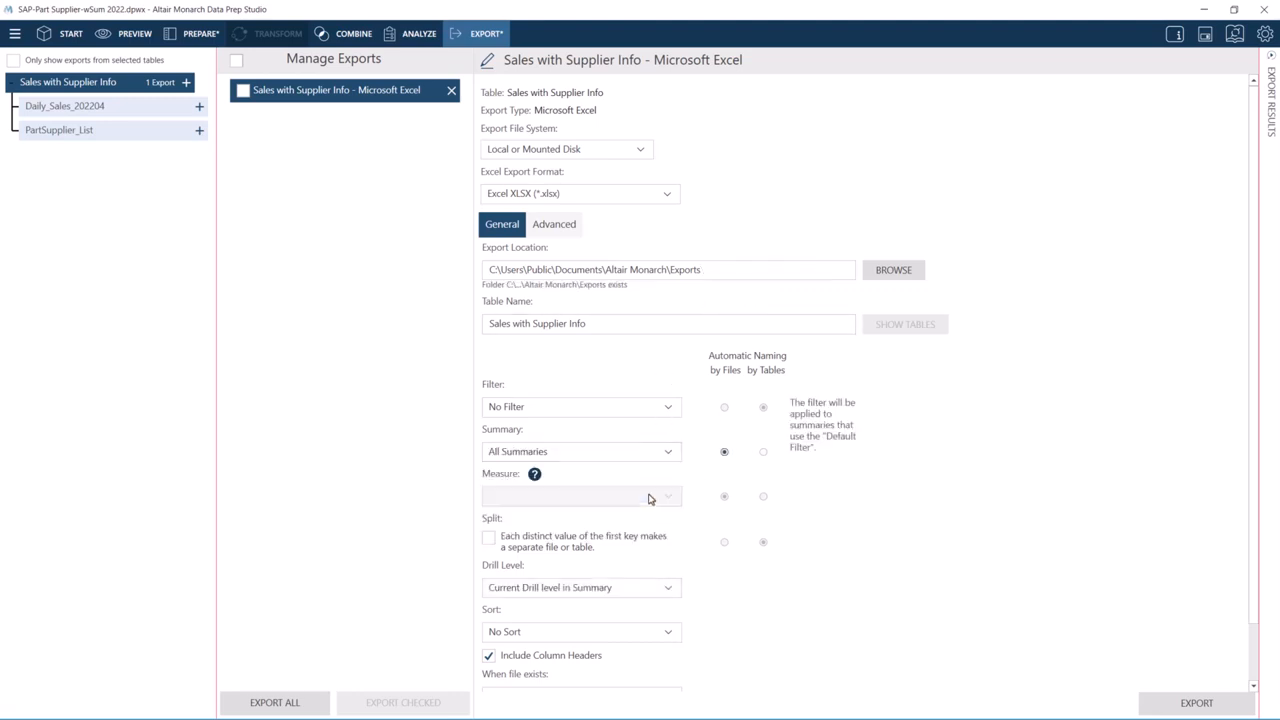
Name the summaries automatically by tables, enable splitting by the first key's distinct values, and check the effect on the filter options.
left_click(489, 529)
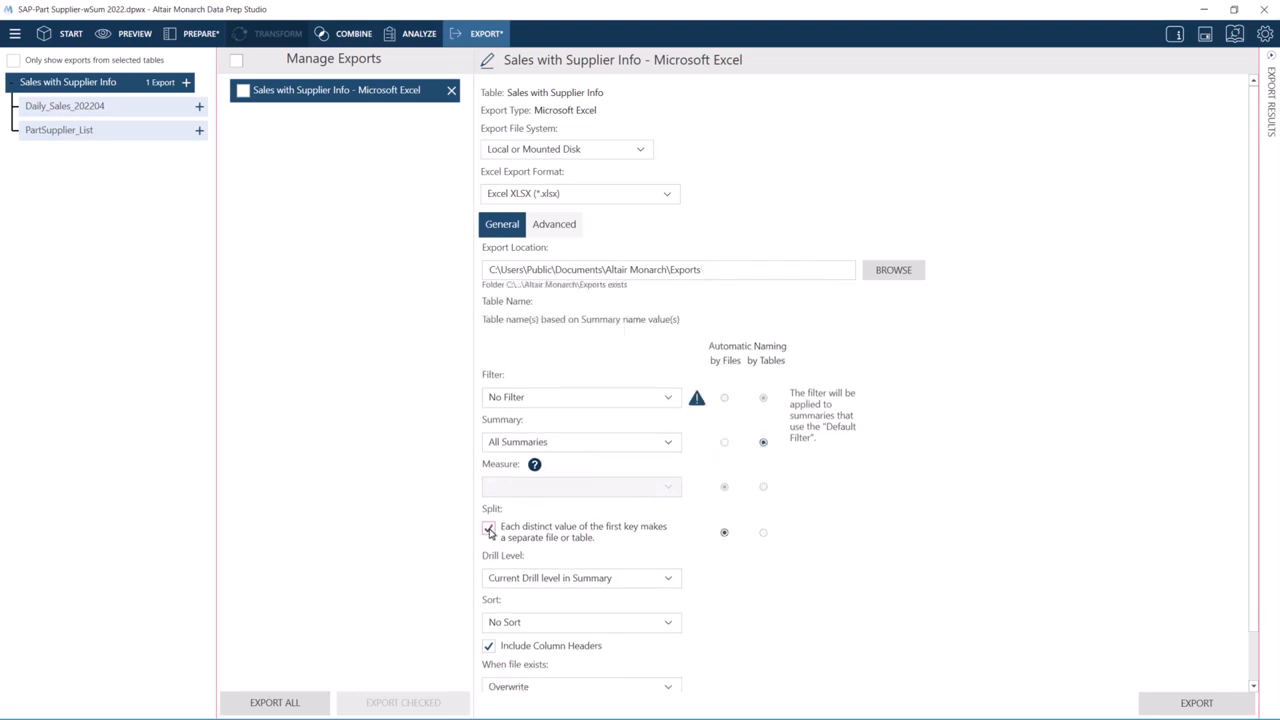
mouse_move(698, 401)
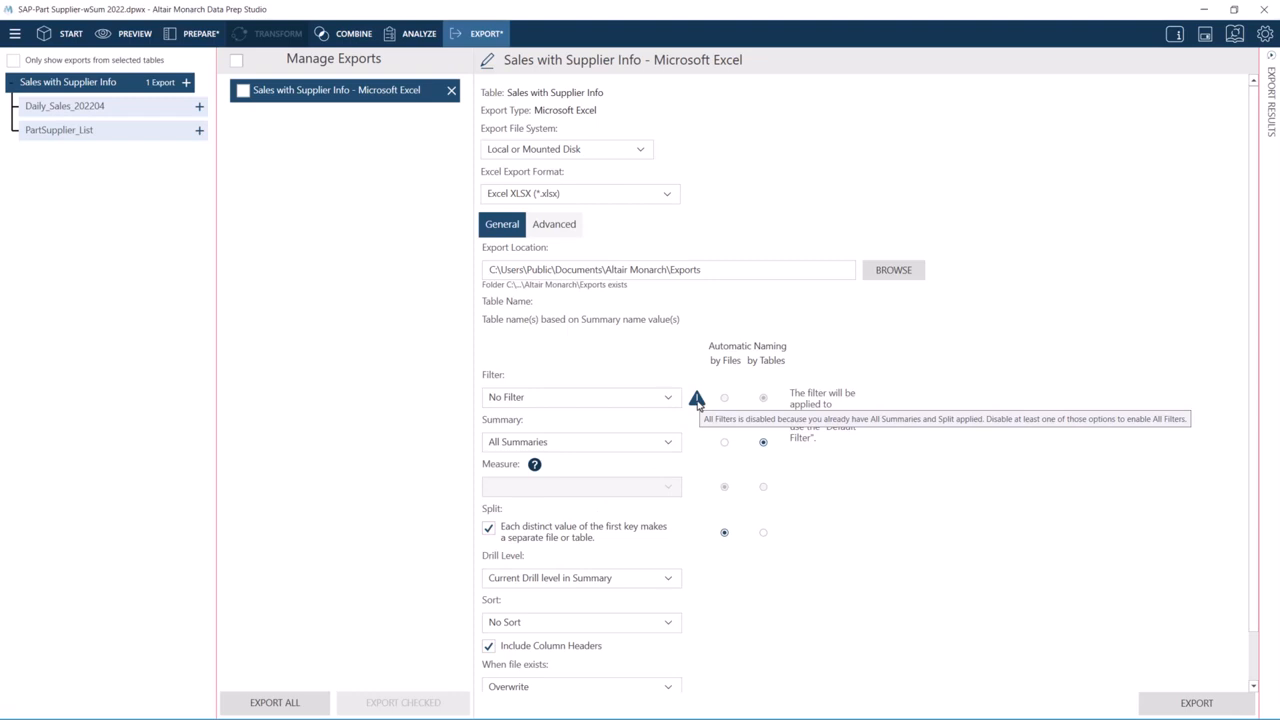
left_click(670, 400)
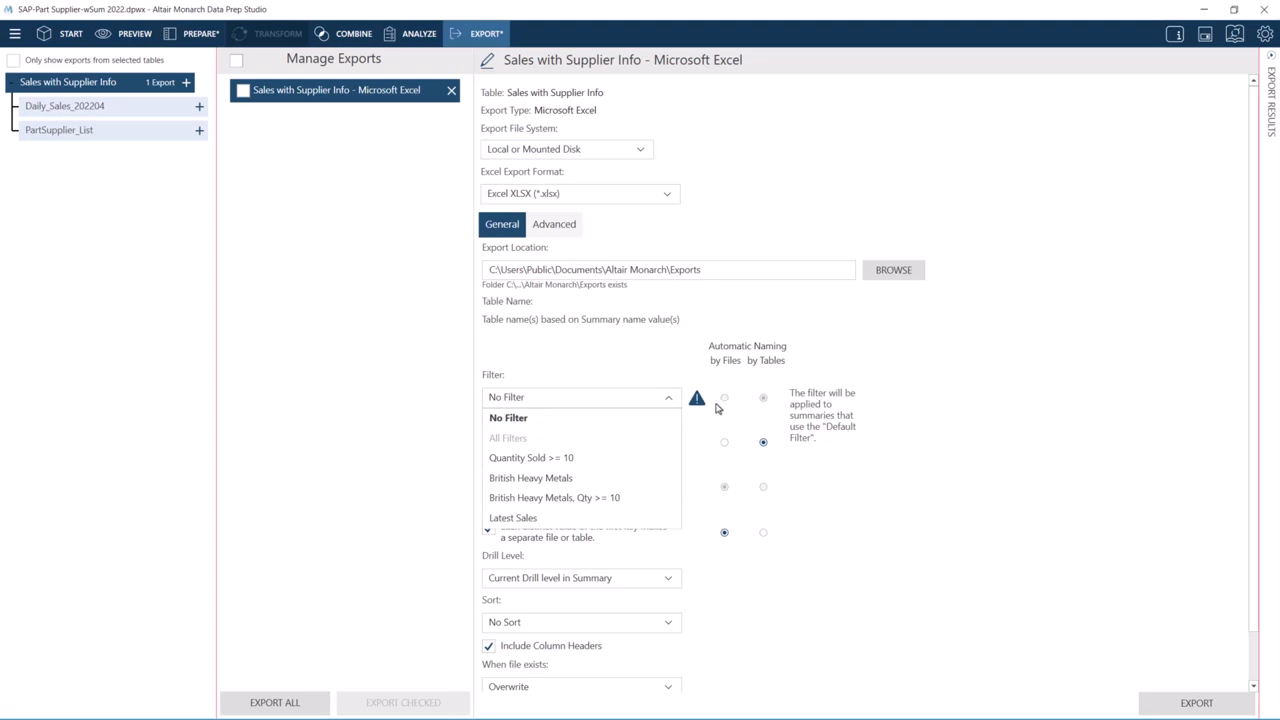
left_click(712, 296)
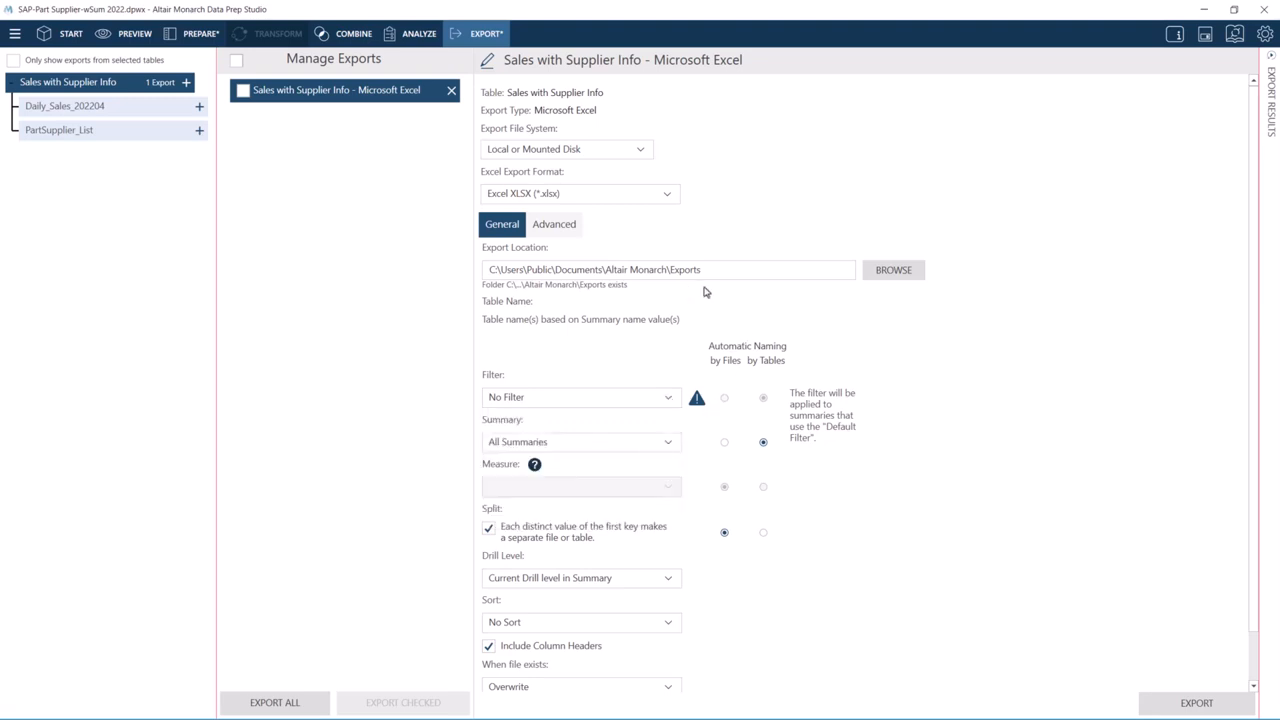
View the Sales by Sales Org, Customer summary in the analysis view and examine its Sales Organization key values.
left_click(424, 38)
left_click(460, 70)
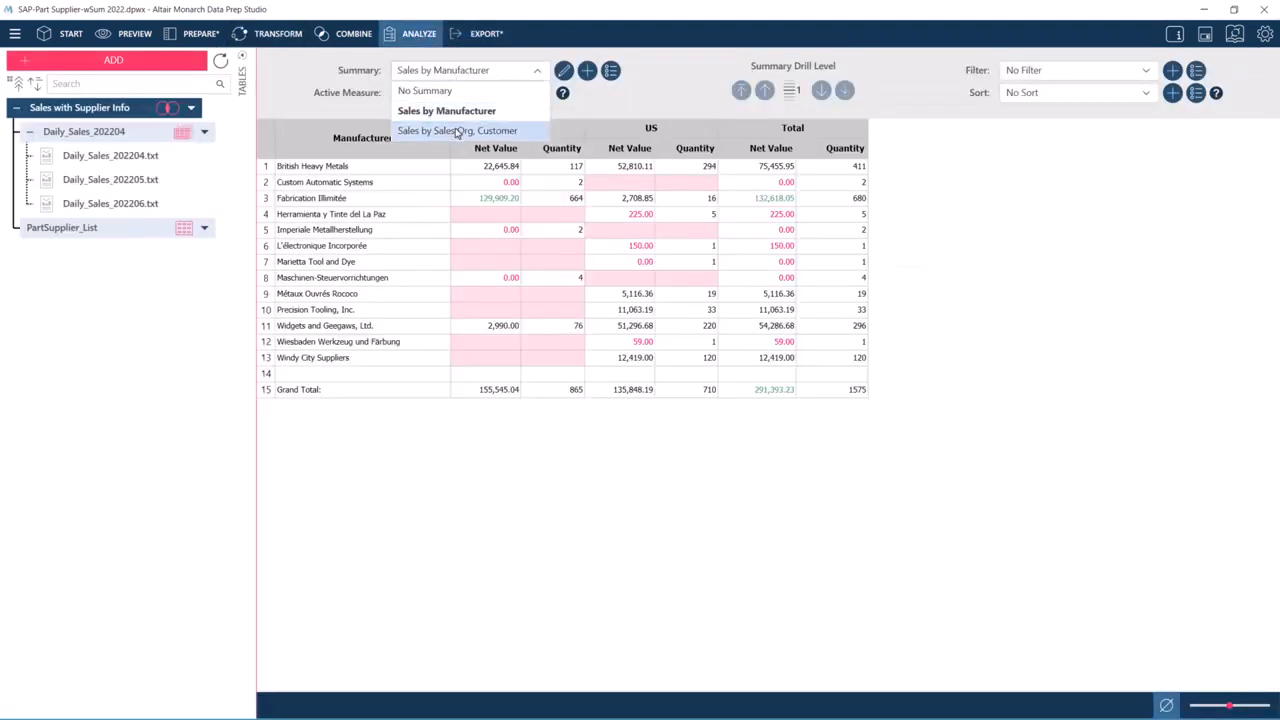
left_click(457, 131)
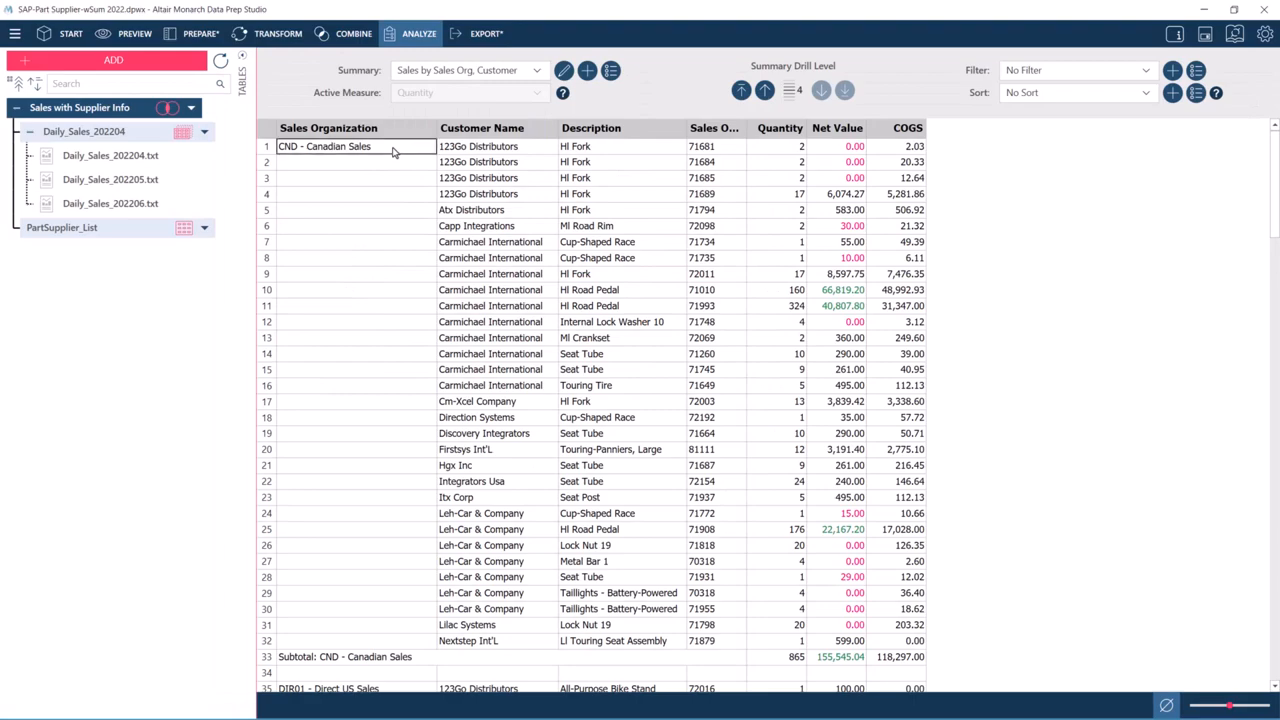
scroll(400, 337, "down", 8)
left_click(380, 216)
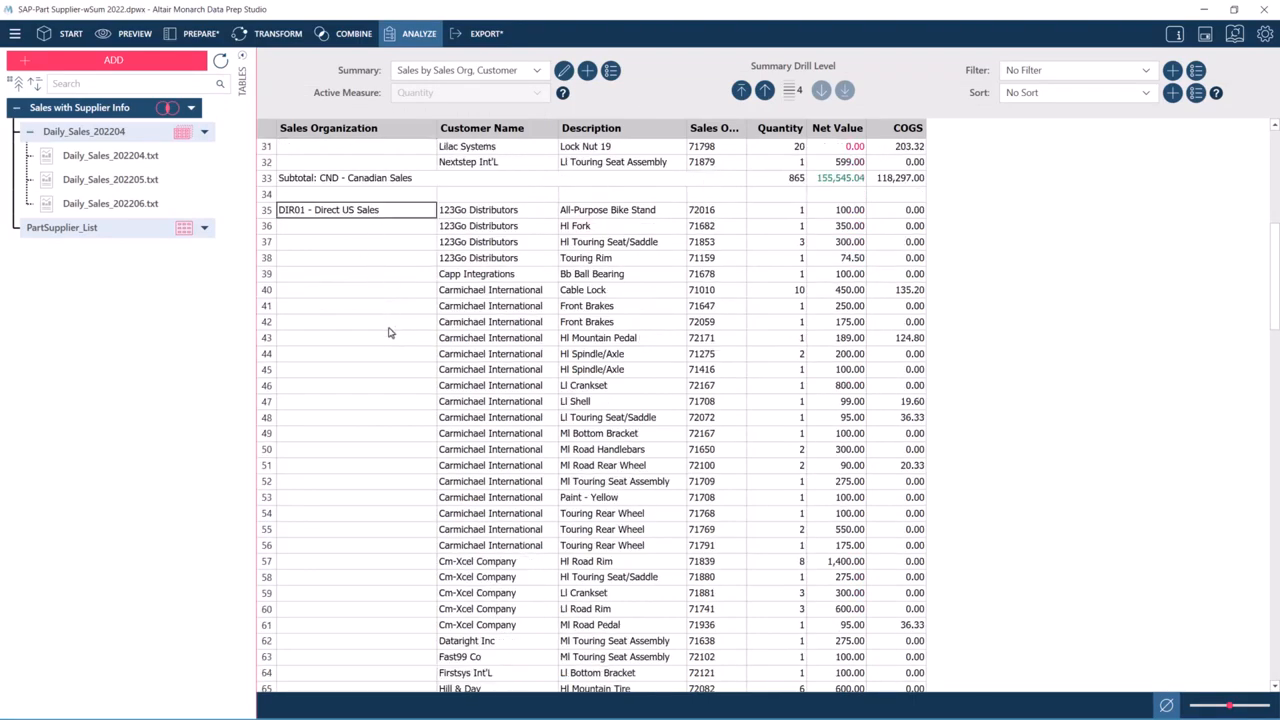
scroll(390, 332, "down", 20)
scroll(390, 332, "up", 20)
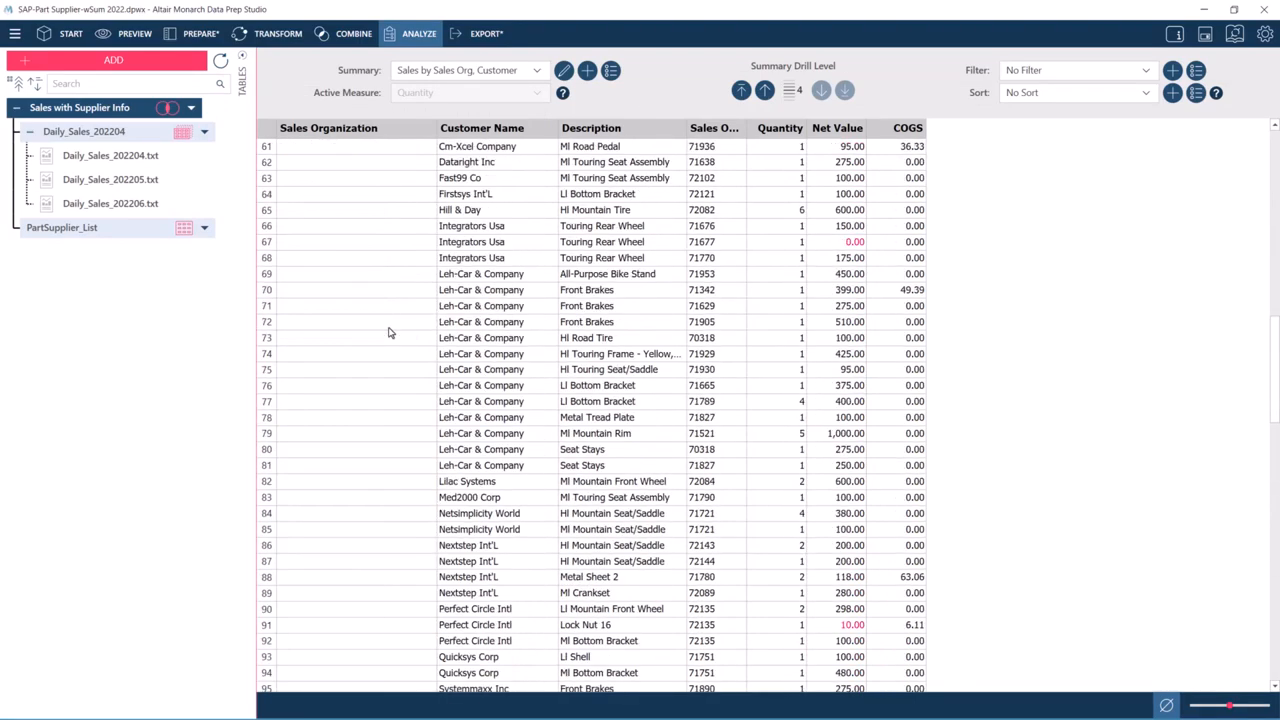
Turn off splitting by distinct first-key values in the export and review the available drill level options.
left_click(487, 34)
left_click(489, 528)
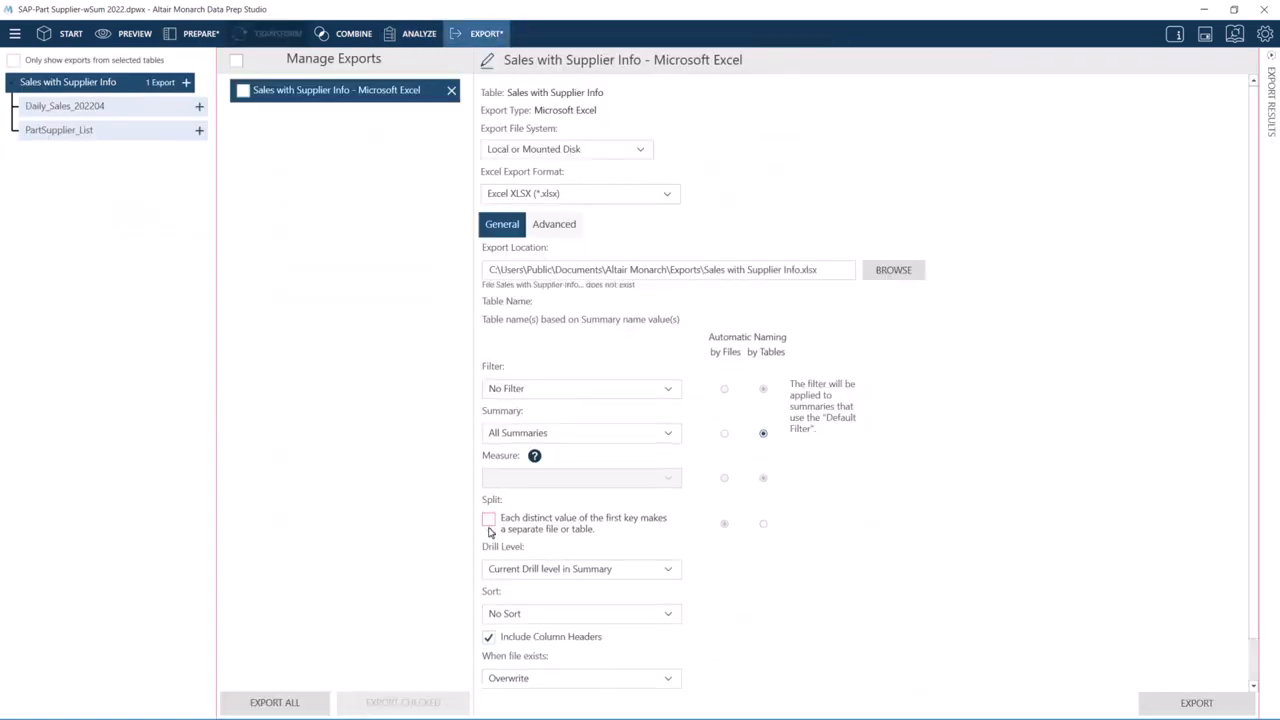
left_click(662, 574)
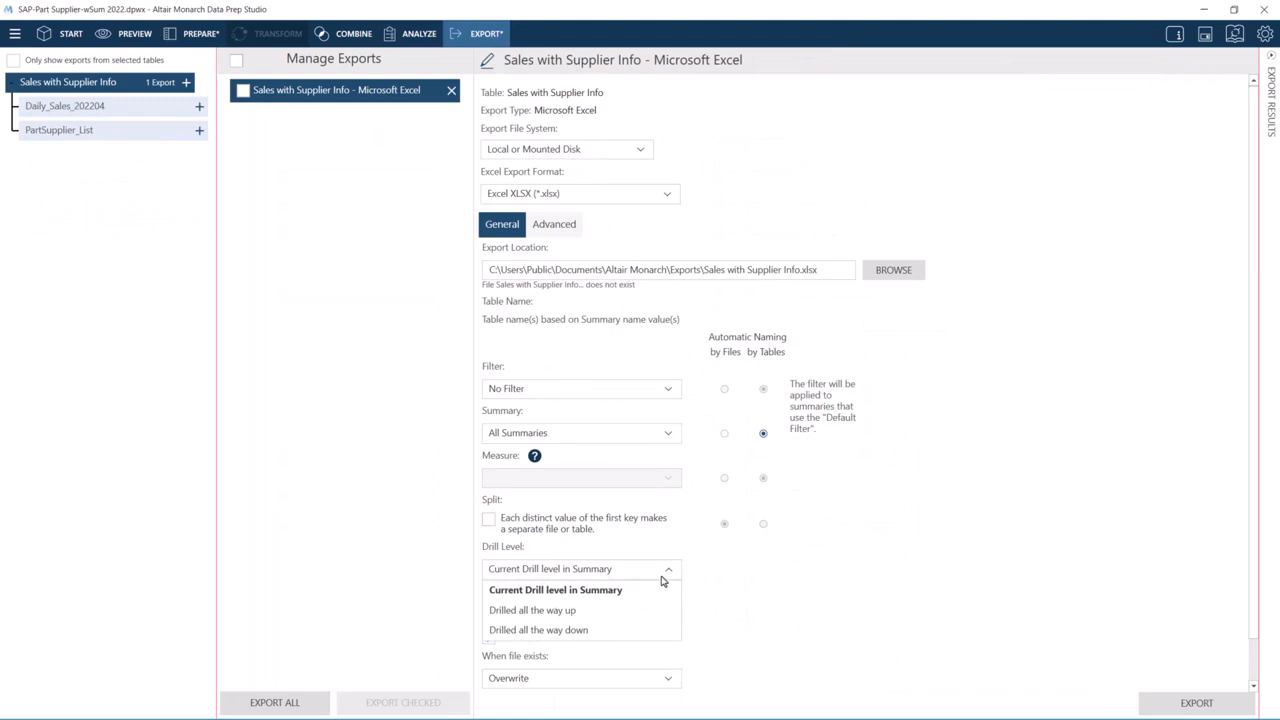
left_click(660, 581)
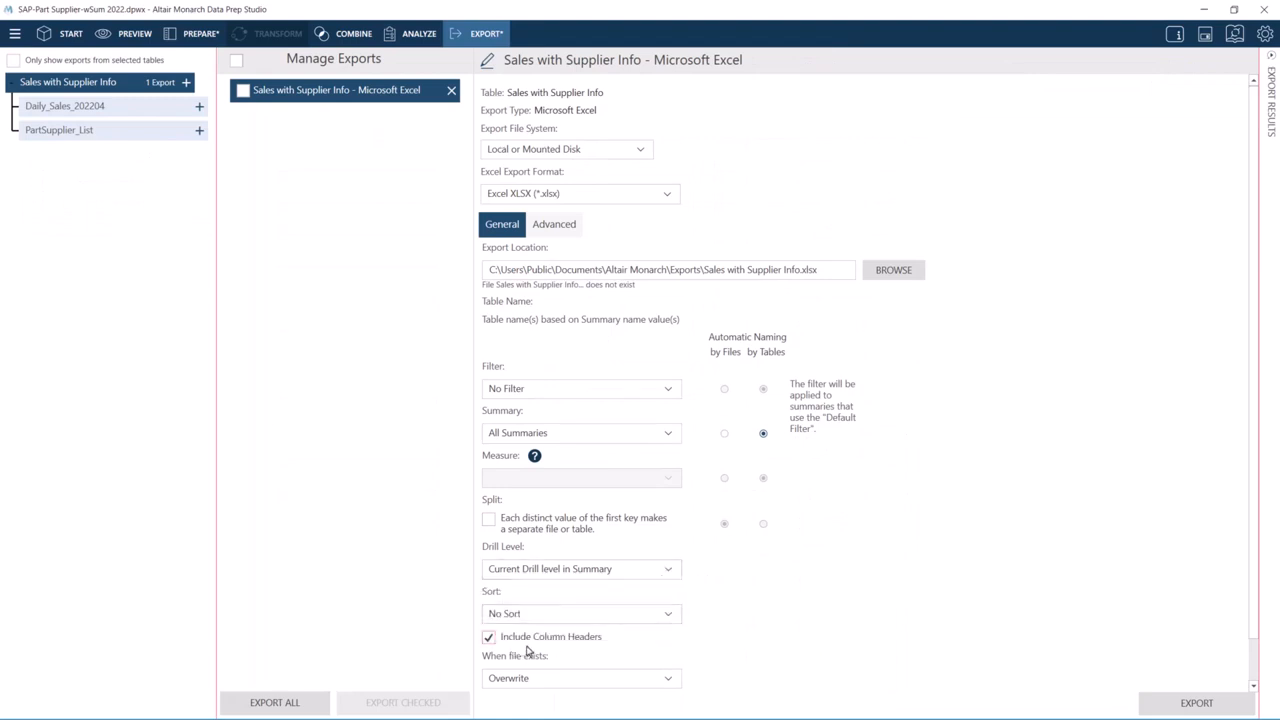
Try Append for when the file exists, review the options for existing tables, and return the file setting to Overwrite.
left_click(670, 681)
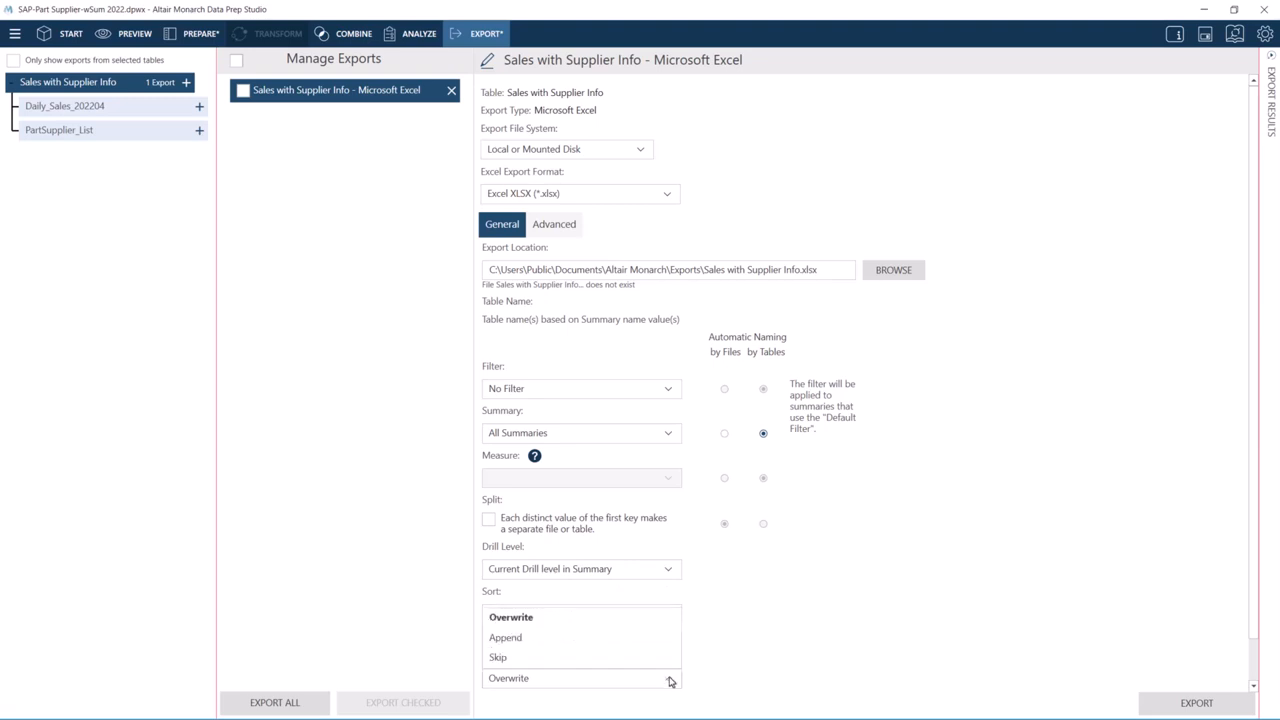
left_click(629, 638)
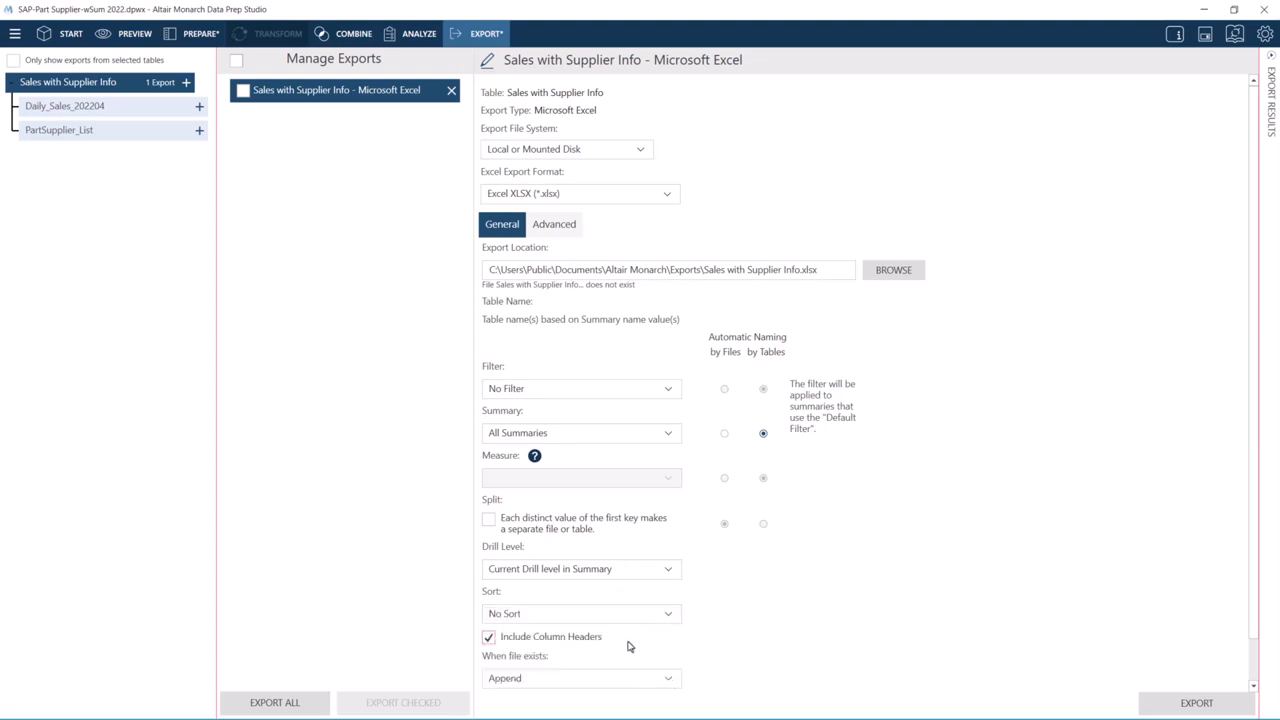
scroll(703, 664, "down", 1)
left_click(668, 678)
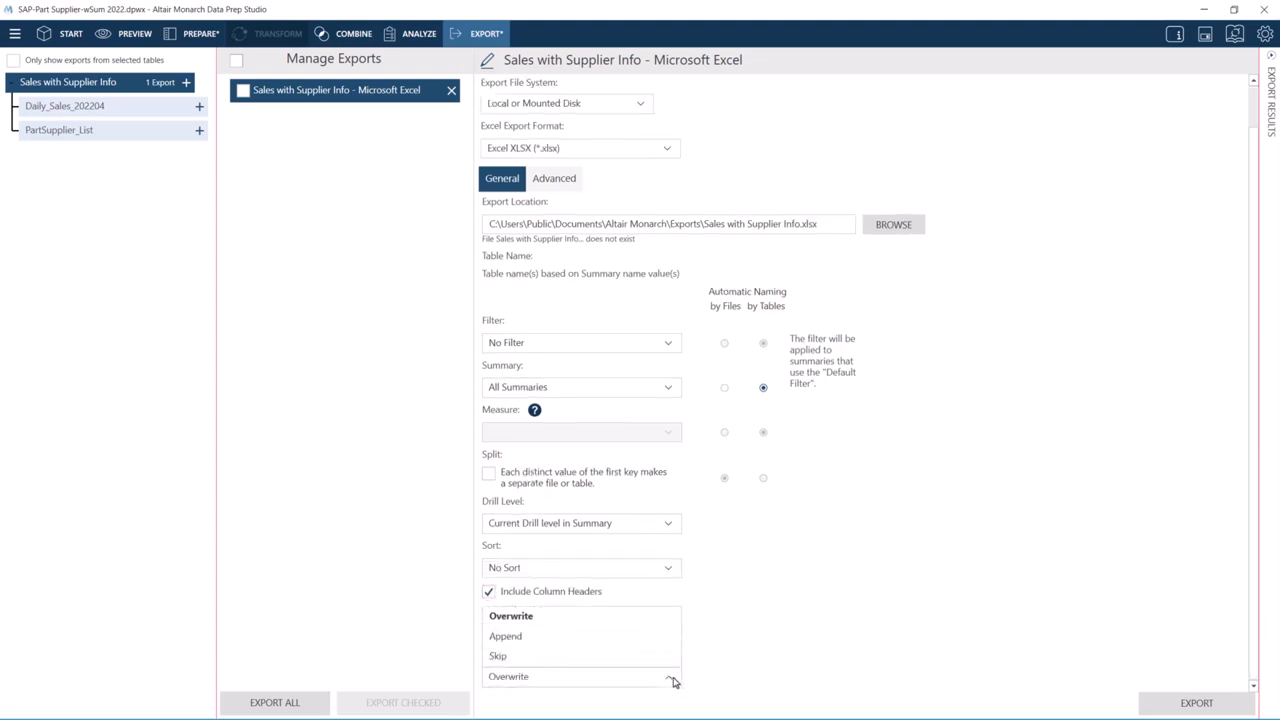
left_click(730, 668)
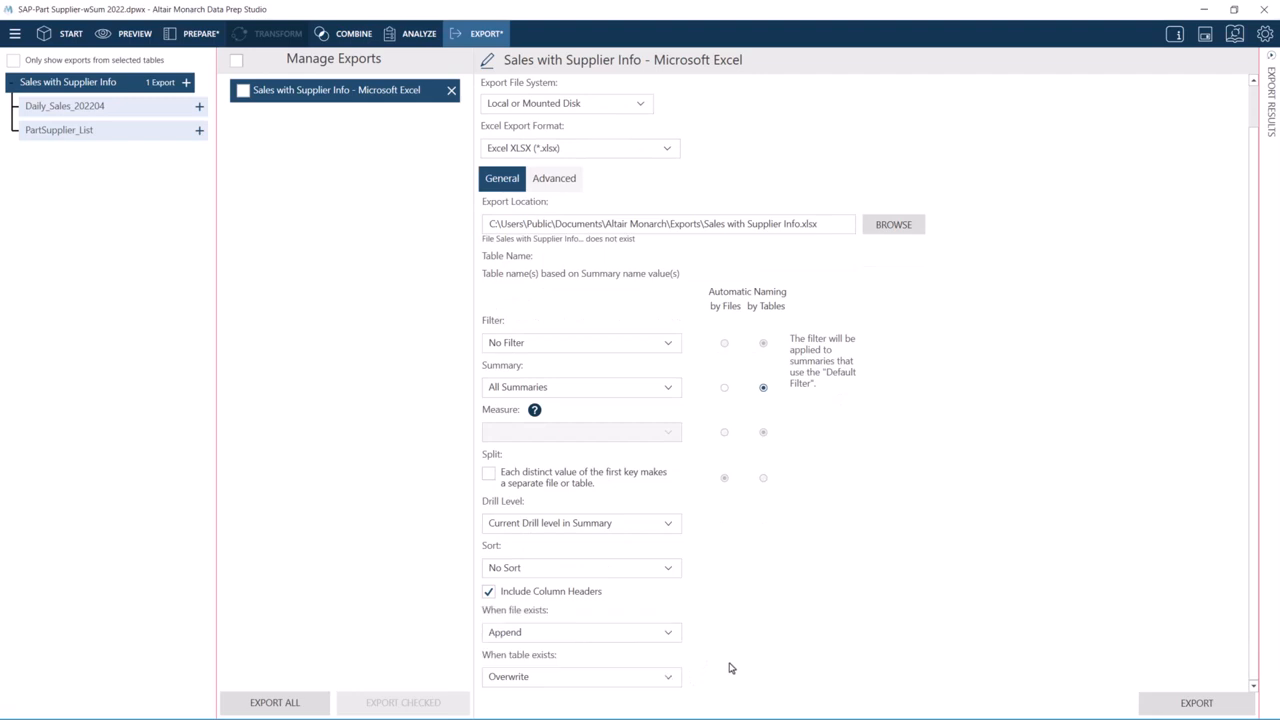
left_click(668, 636)
left_click(660, 650)
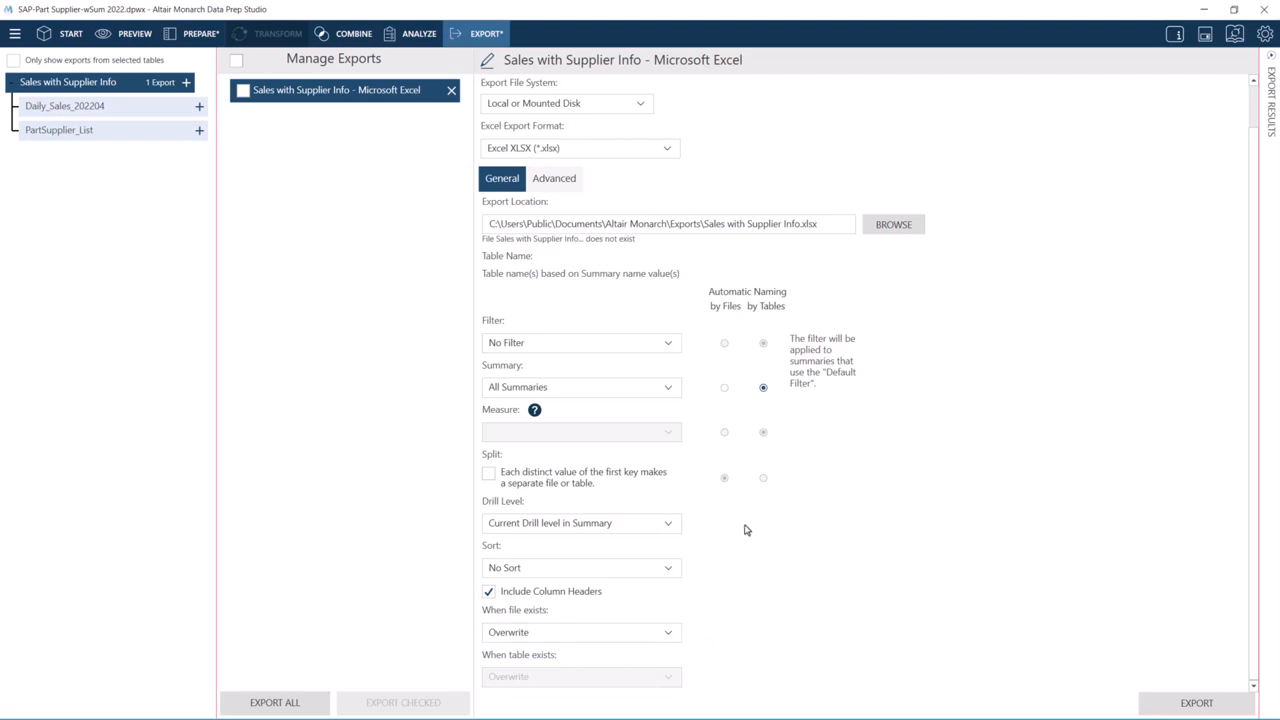
Review the advanced export options, trying the digital signature setting and reading the help note for Title.
left_click(554, 179)
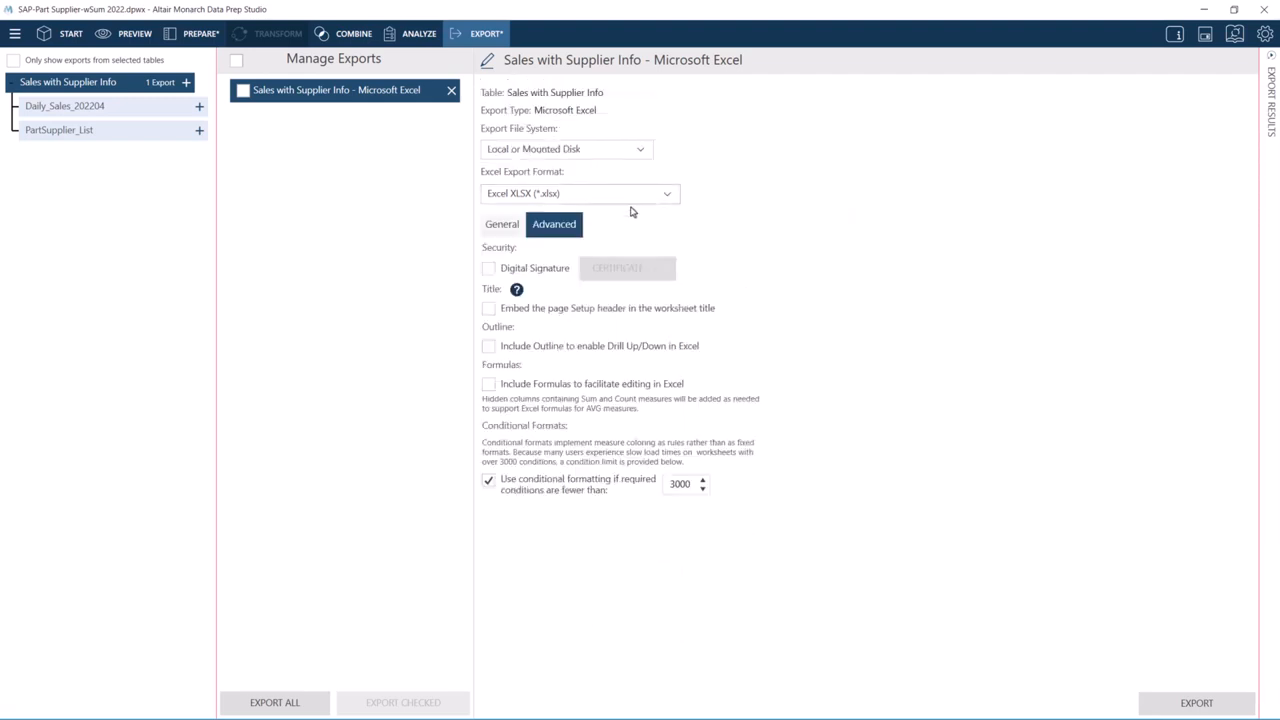
left_click(489, 269)
left_click(489, 269)
mouse_move(517, 292)
left_click(502, 224)
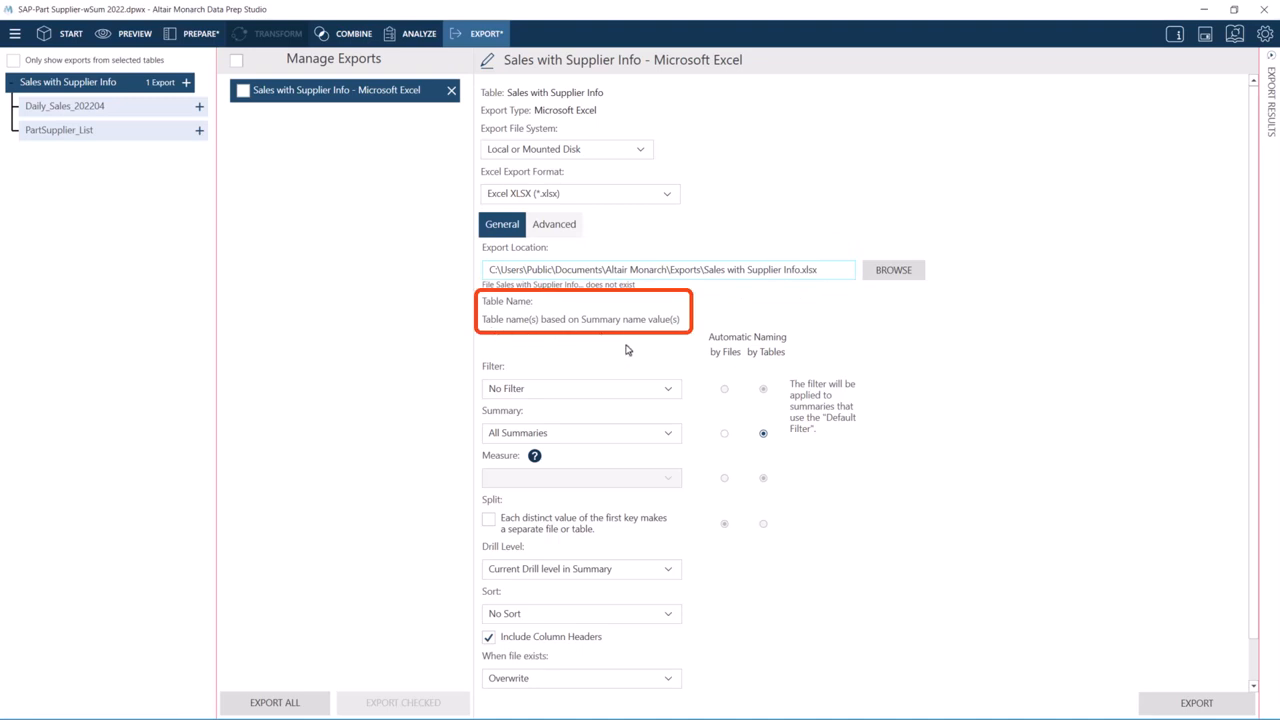
Run the export and open the resulting Sales with Supplier Info.xlsx workbook in Excel.
left_click(1162, 701)
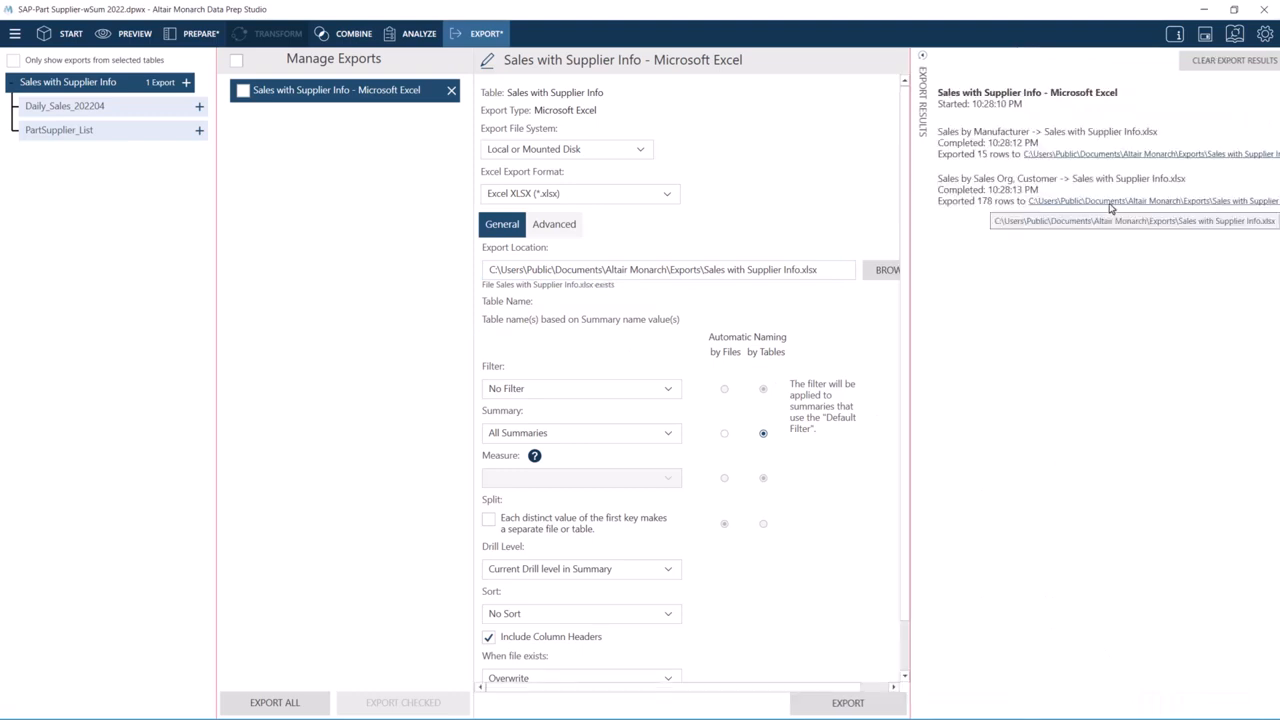
left_click(1110, 205)
left_click_drag(294, 277, 228, 297)
double_click(212, 378)
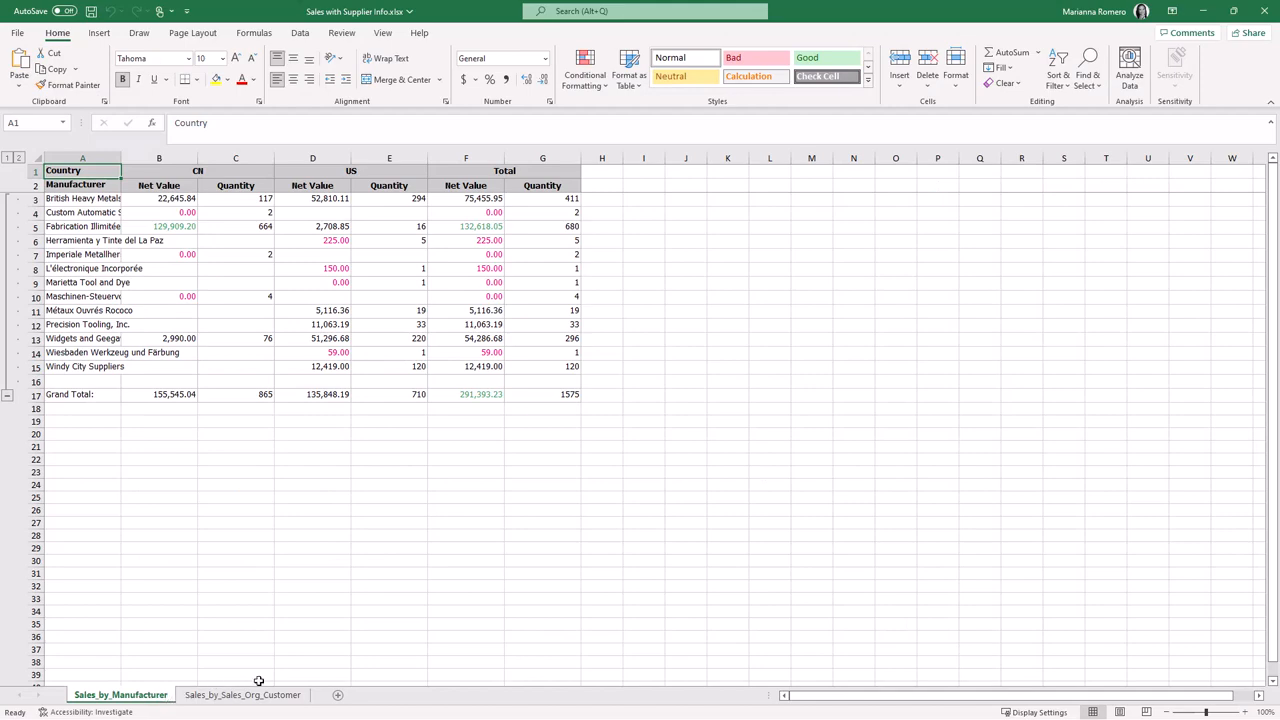
Compare the Sales_by_Manufacturer and Sales_by_Sales_Org_Customer worksheets in the exported workbook.
left_click(269, 697)
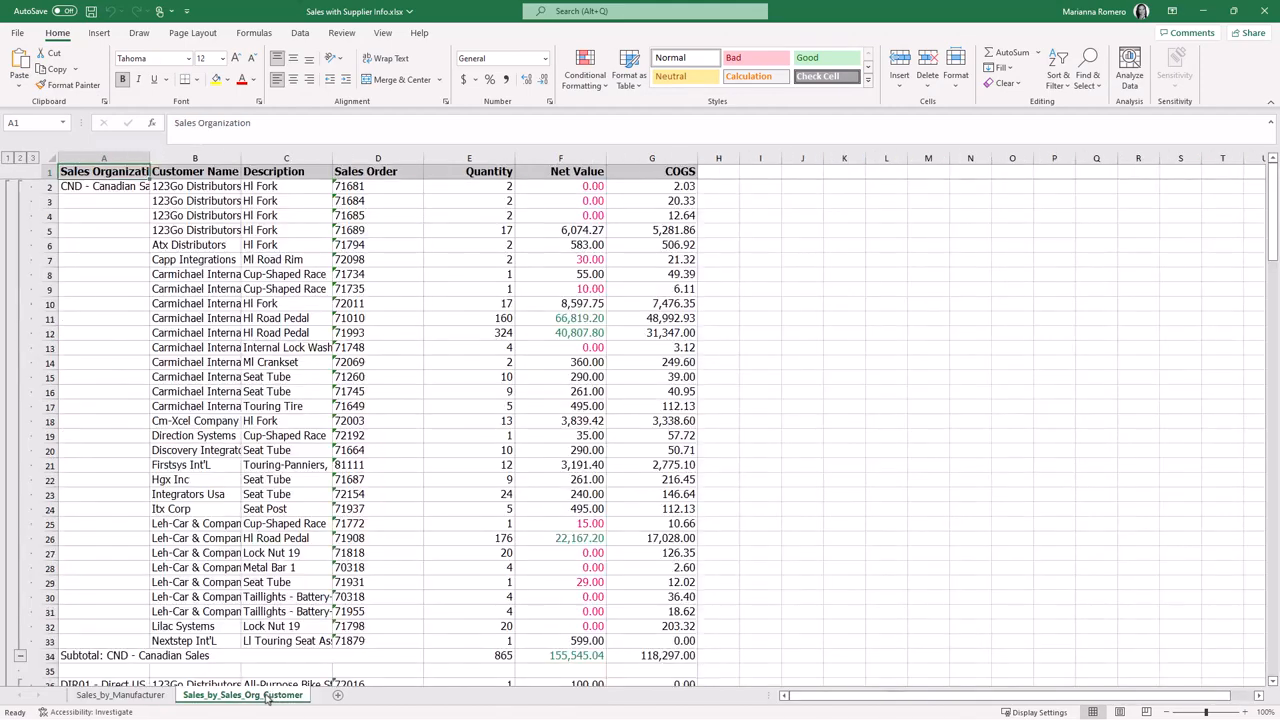
left_click(127, 700)
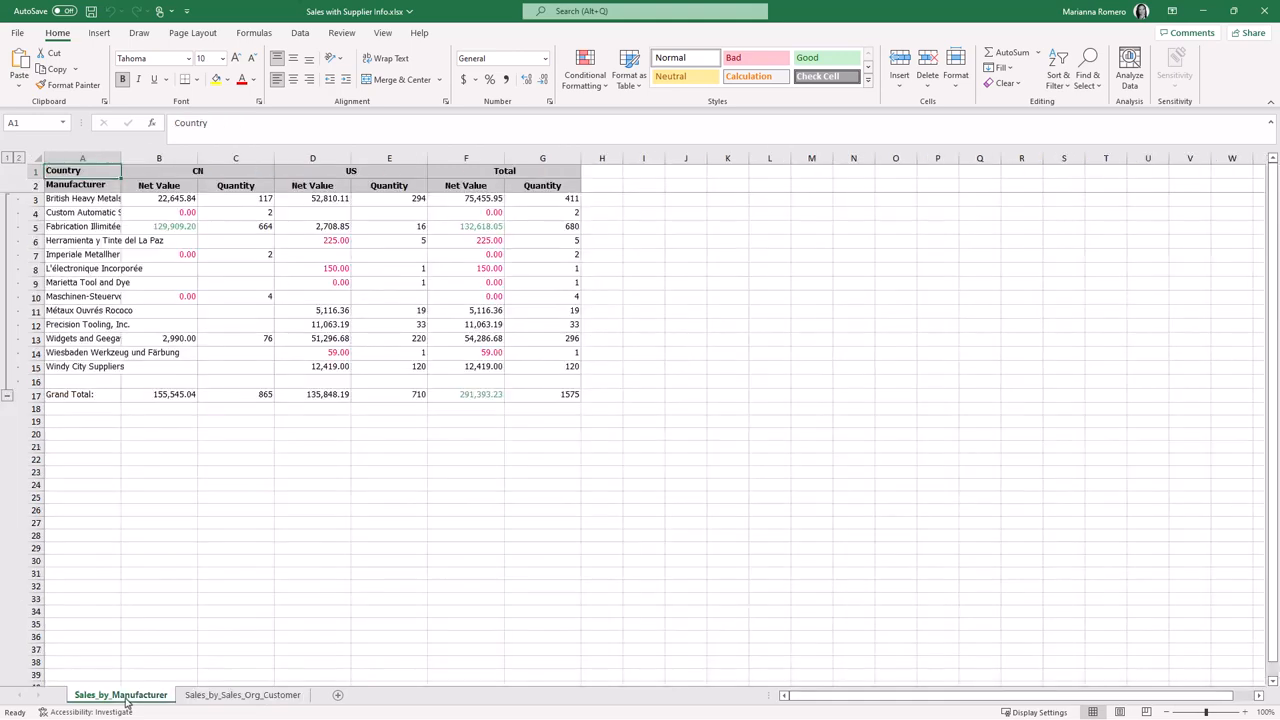
left_click(236, 696)
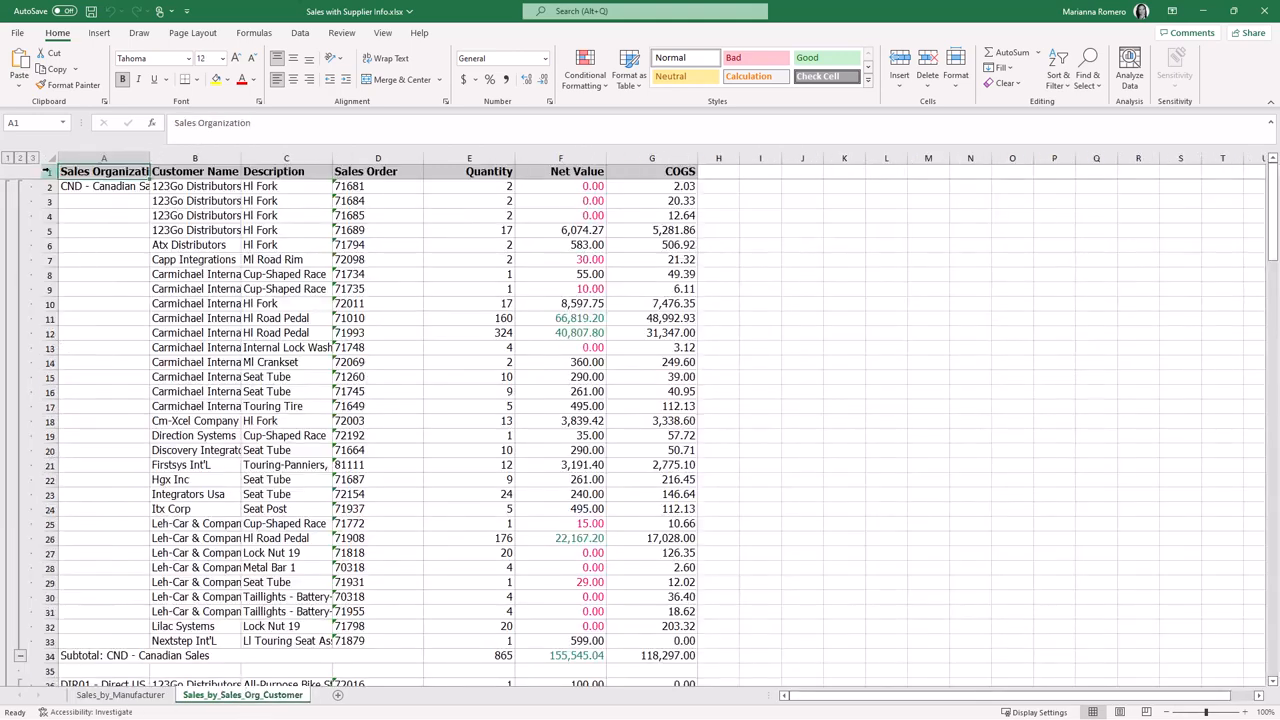
Collapse and re-expand the outline levels of the customer sheet and inspect the Canadian Sales subtotal formulas for Quantity and Net Value.
left_click(20, 158)
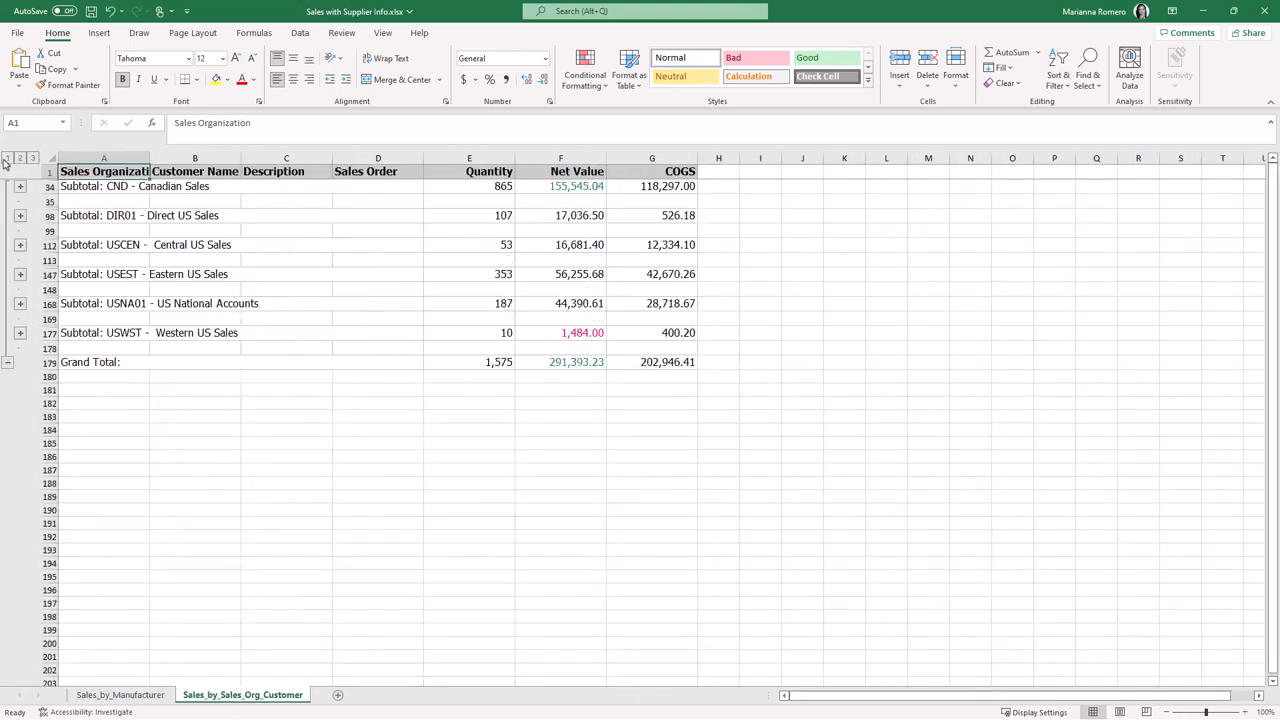
left_click(7, 159)
left_click(32, 159)
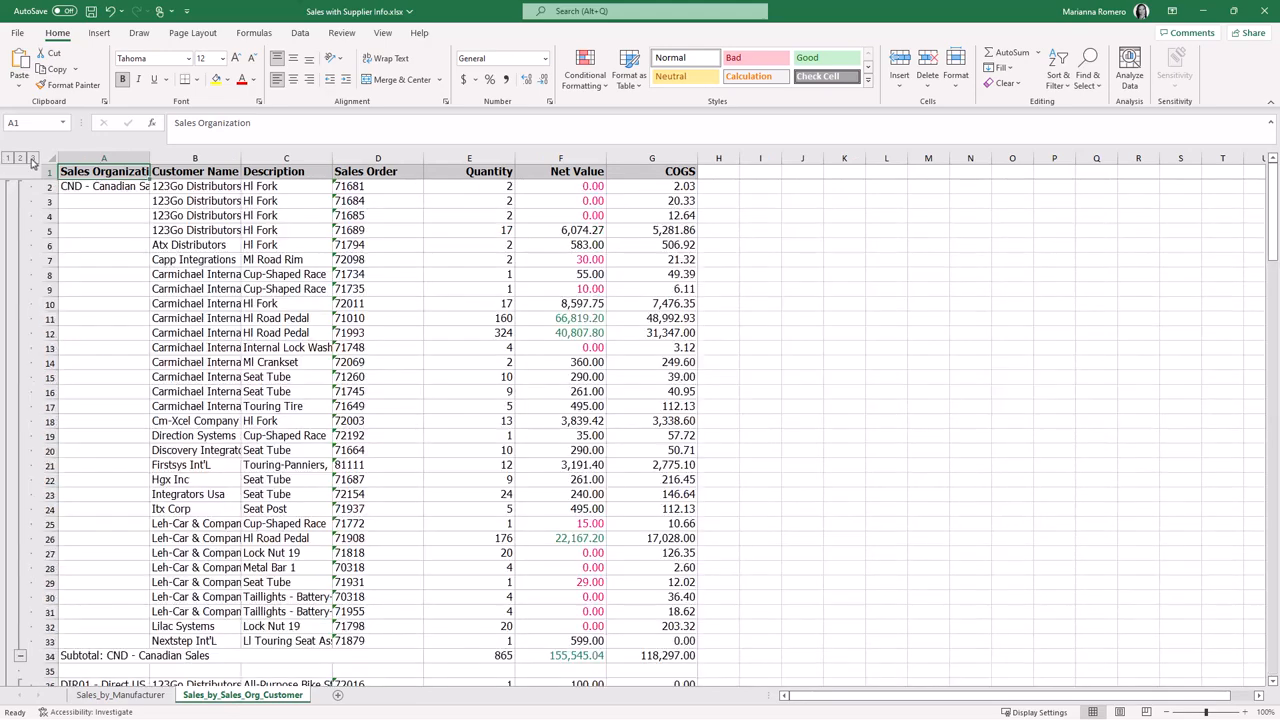
left_click(508, 655)
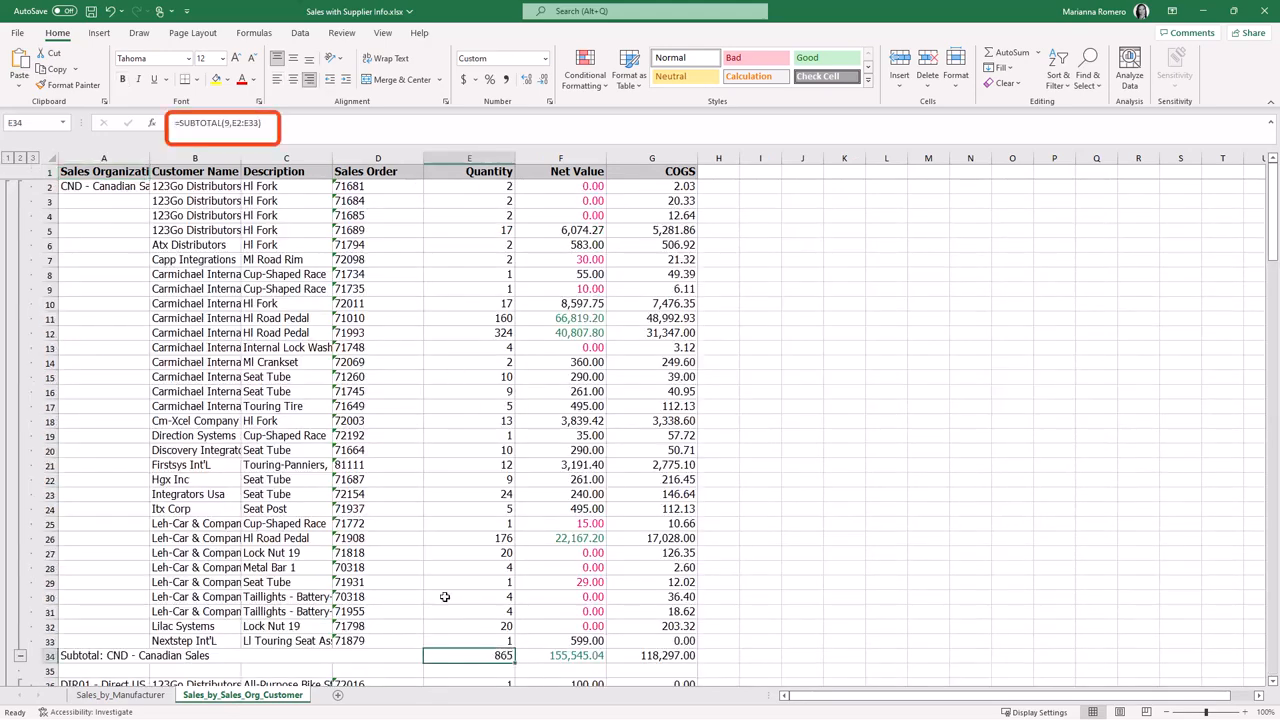
key("Right")
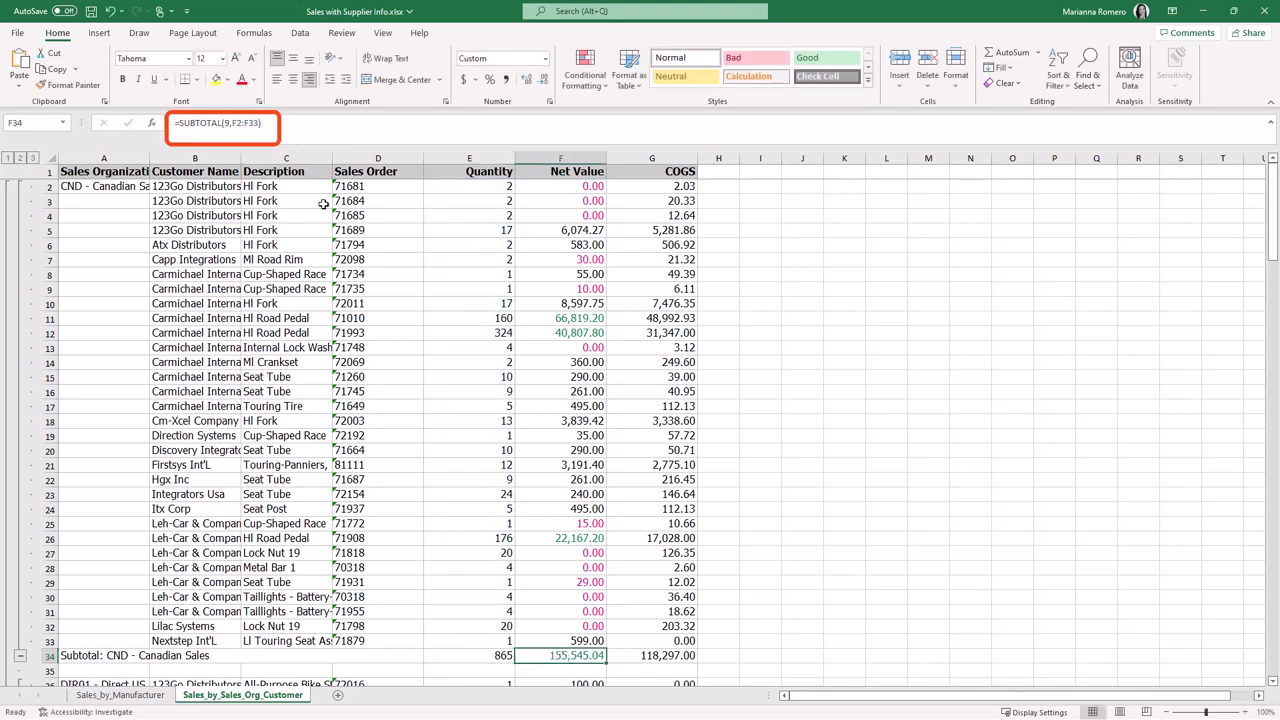
left_click(311, 126)
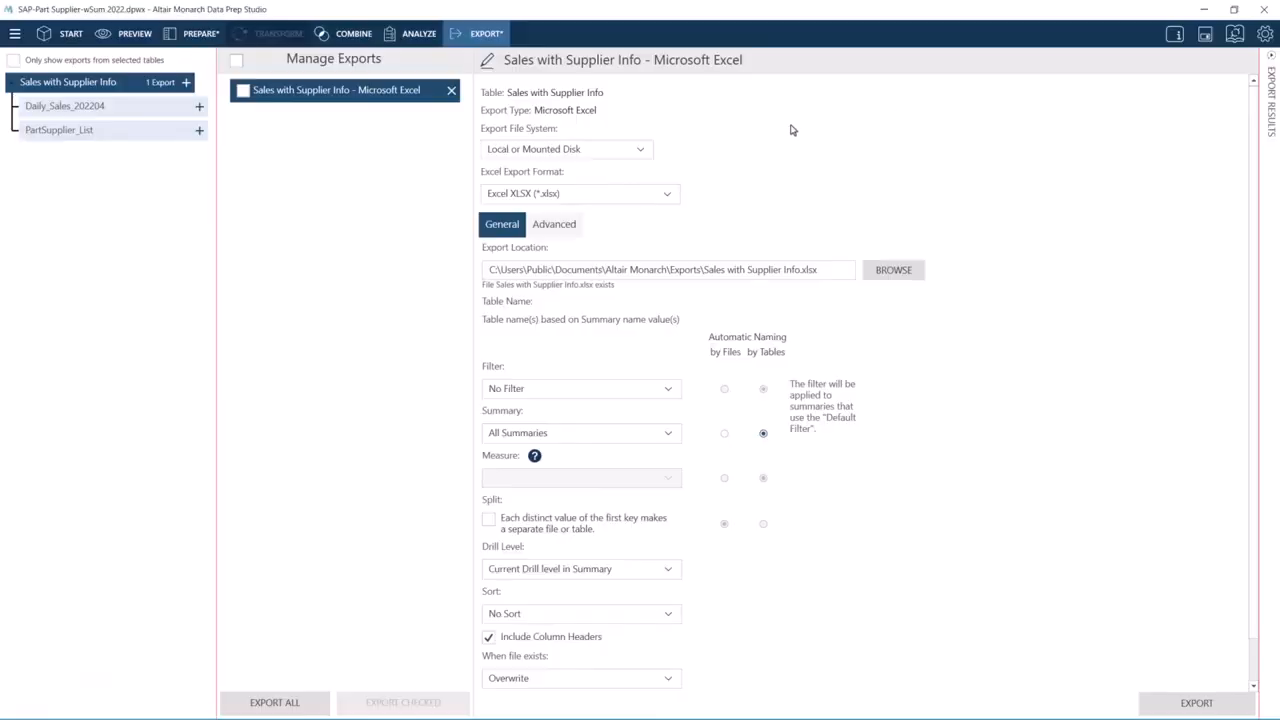
Add a Microsoft Excel table export for Sales with Supplier Info in Monarch Data Prep Studio.
left_click(186, 83)
mouse_move(262, 113)
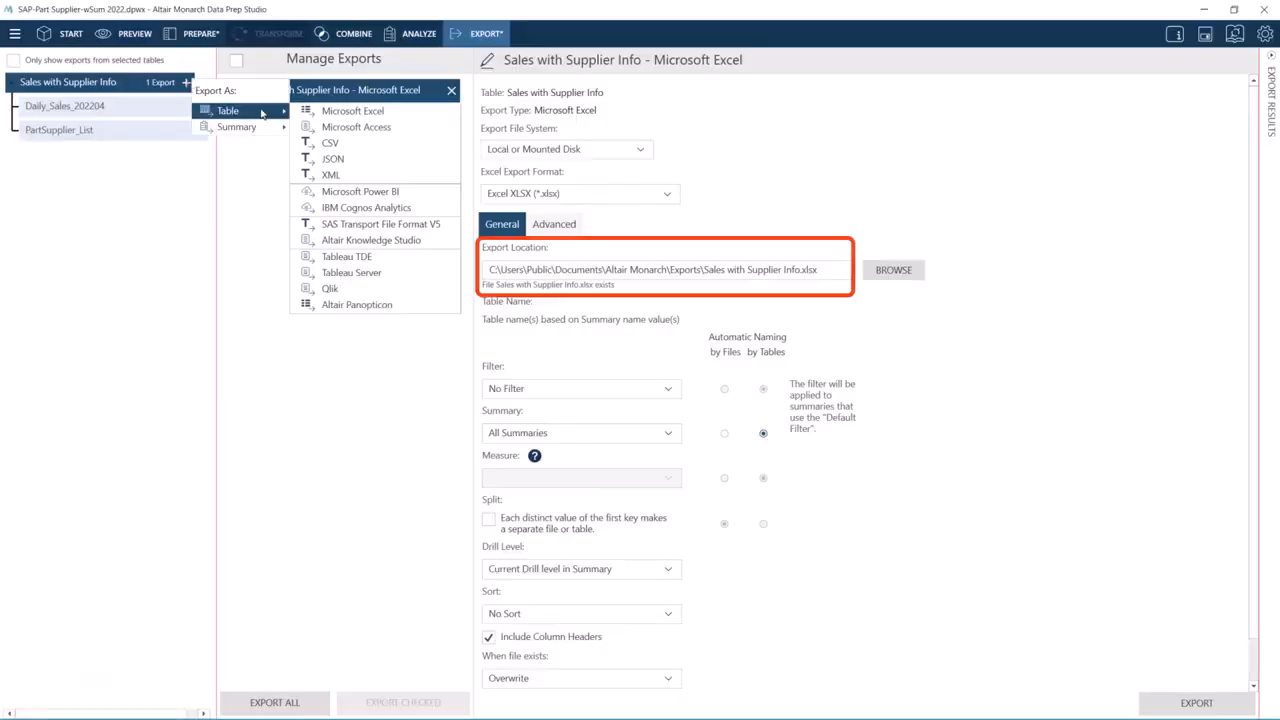
left_click(398, 116)
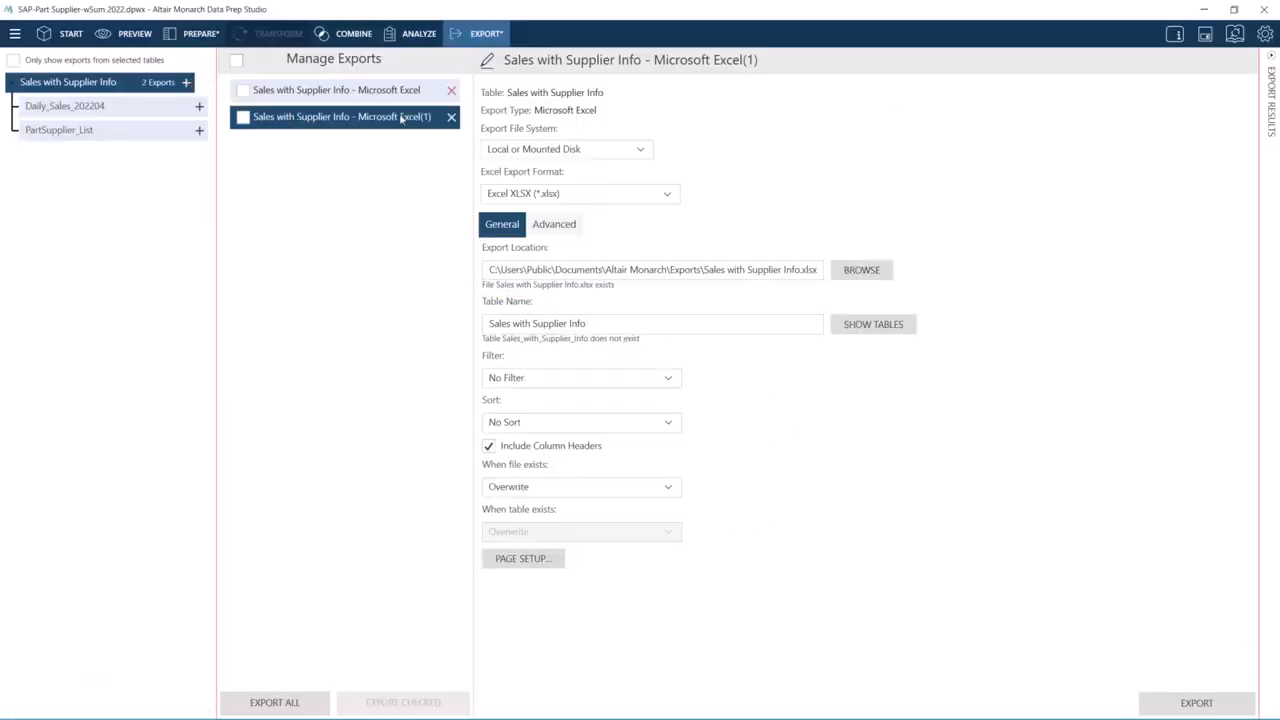
Review the file system and Excel format choices for the new table export.
left_click(633, 157)
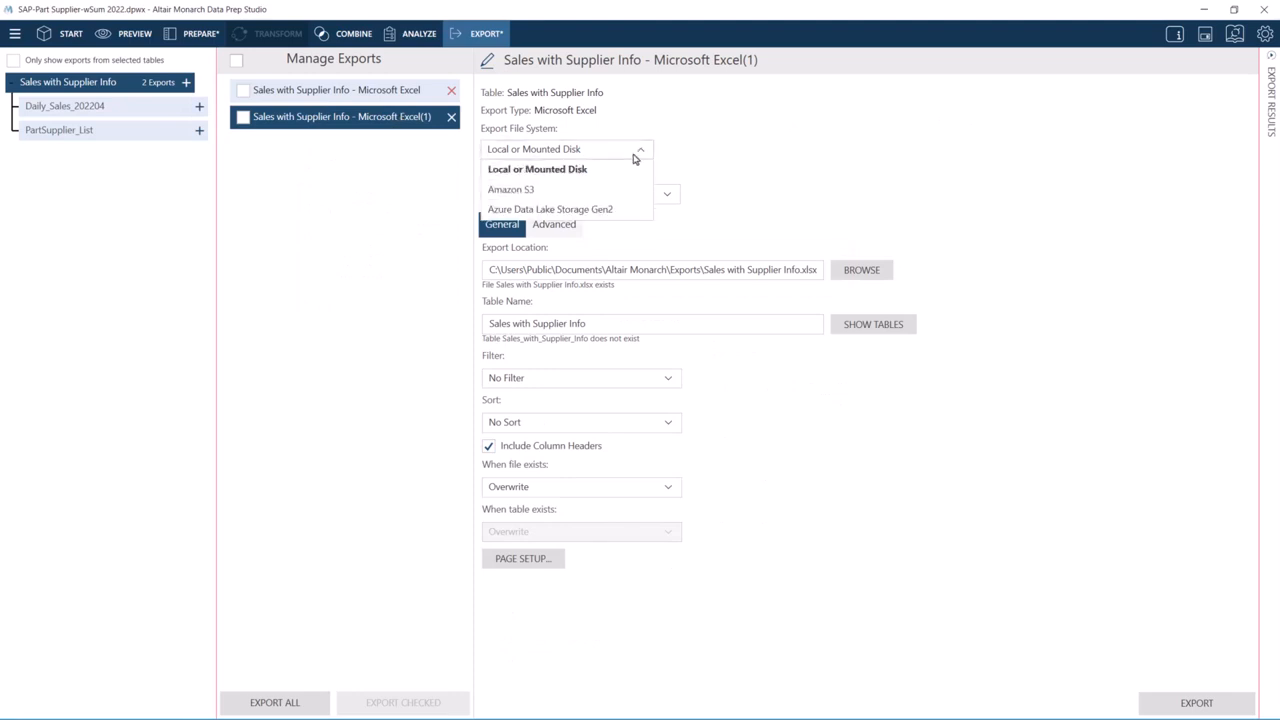
left_click(633, 157)
left_click(664, 193)
left_click(665, 195)
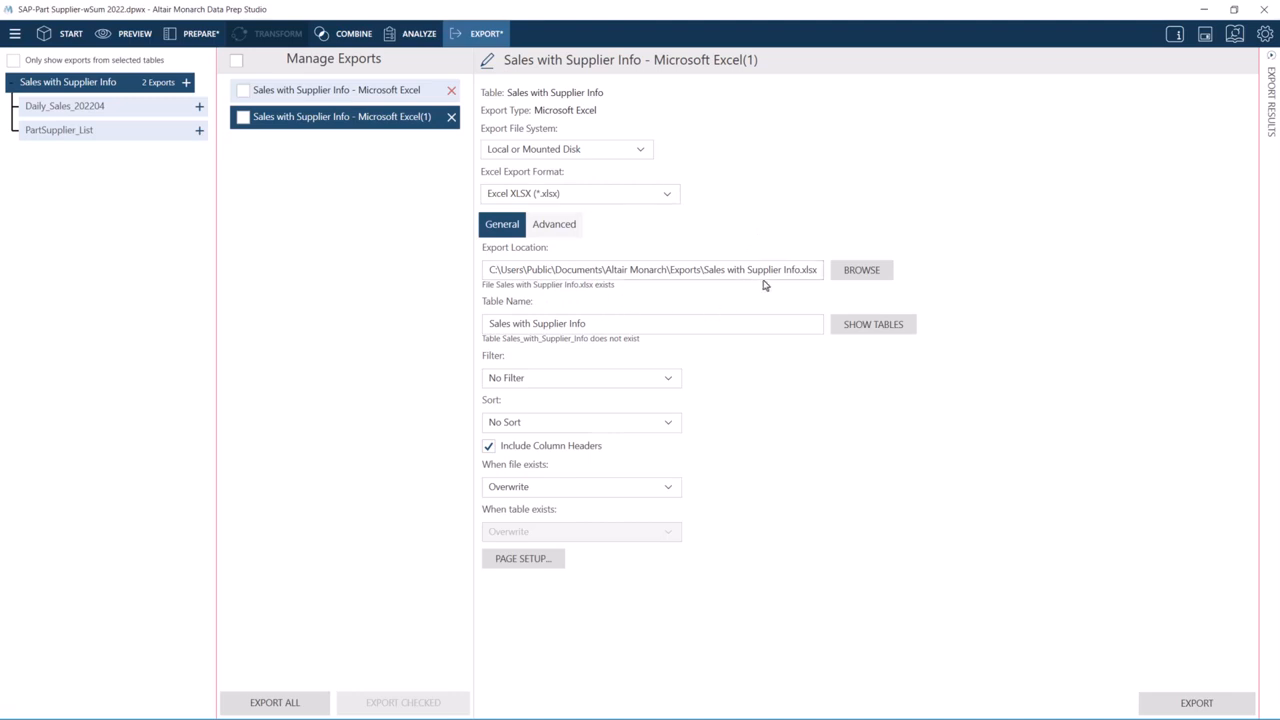
Set the export's table name to Details and rename the export Sales with Supplier Info Details - Microsoft Excel.
left_click_drag(610, 323, 483, 323)
type("Details")
left_click(645, 59)
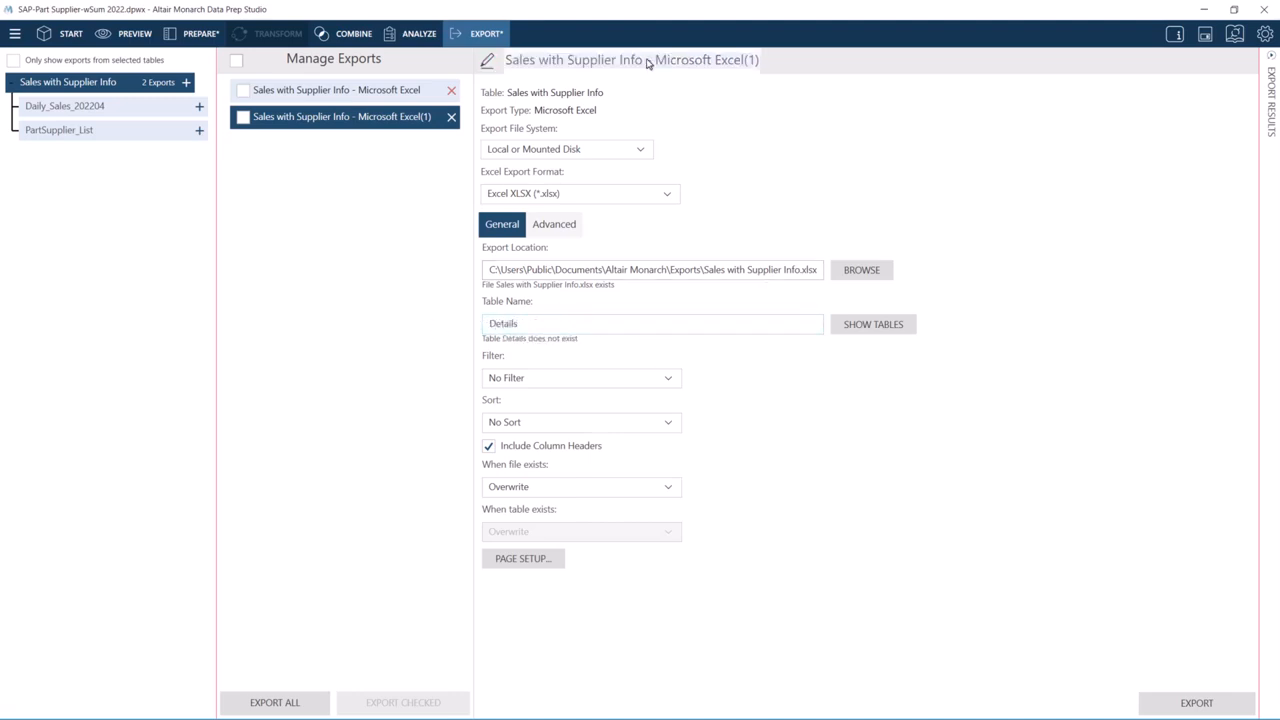
type("Details")
key("End")
key("BackSpace")
key("BackSpace")
key("BackSpace")
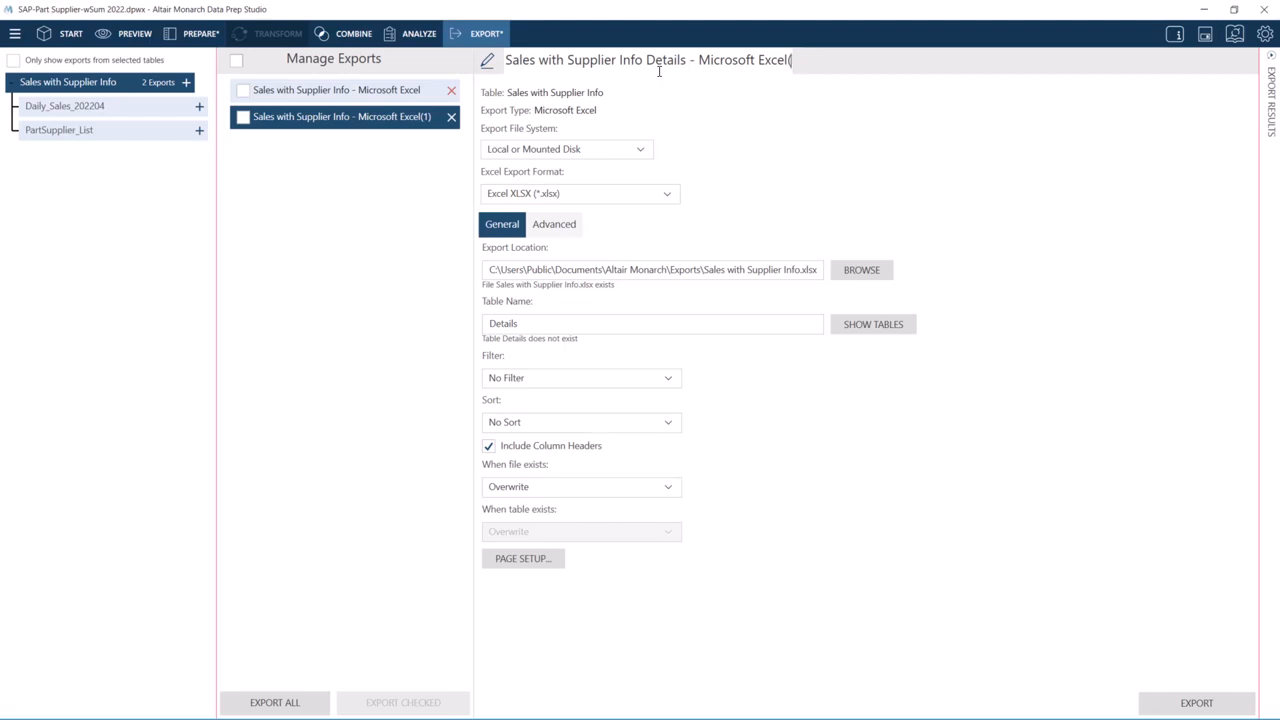
key("Return")
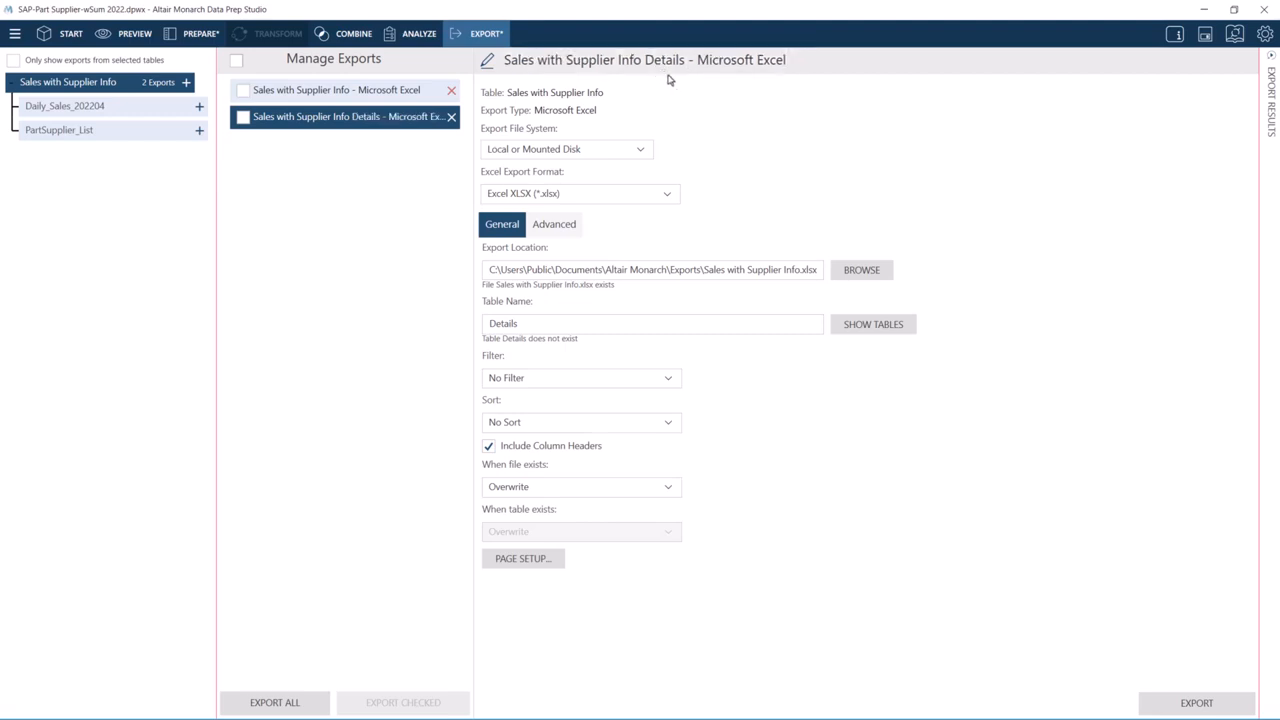
Set the Details export to append when the file already exists.
left_click(669, 490)
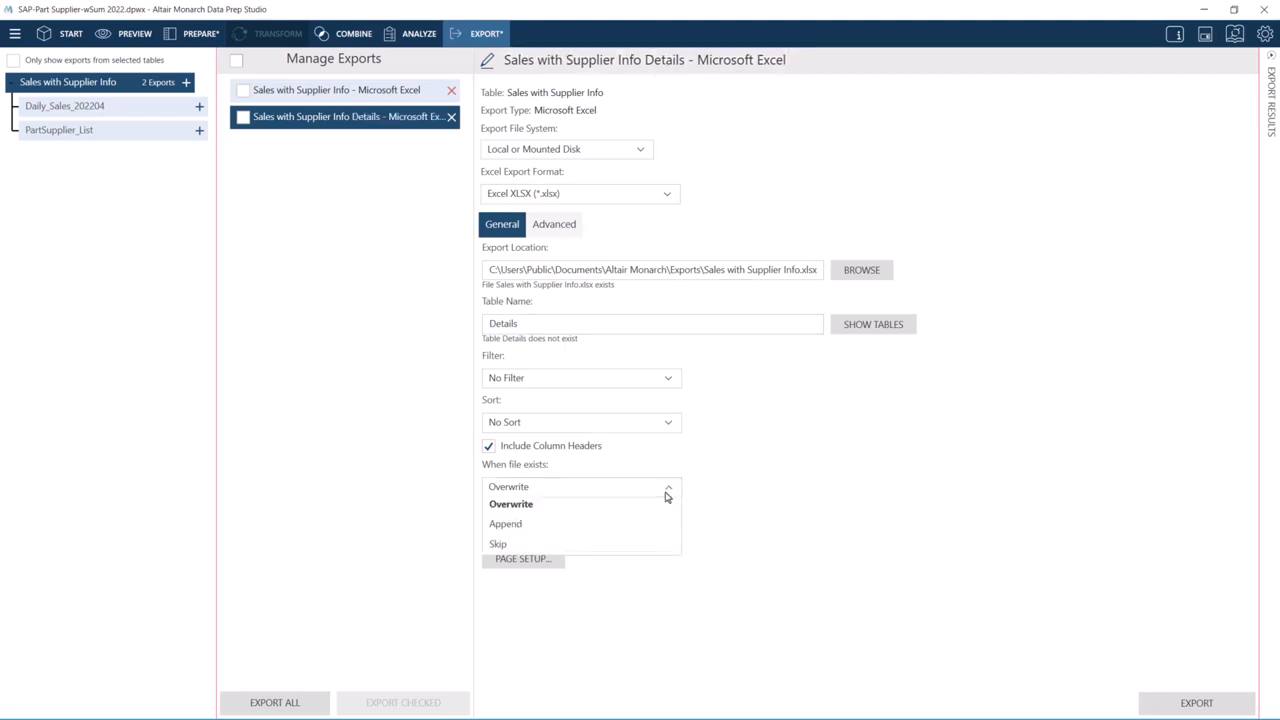
left_click(624, 529)
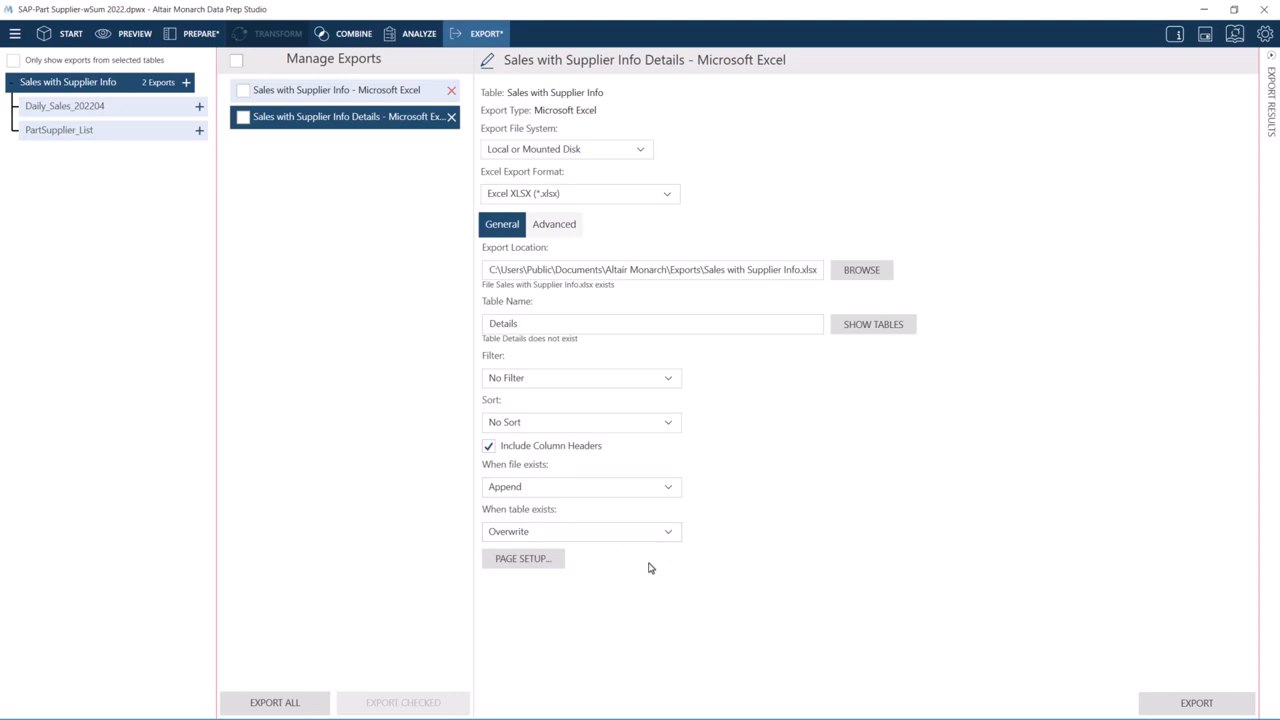
In the page setup, add a left page header reading Sales Details, with the date and time fields on the second line.
left_click(550, 559)
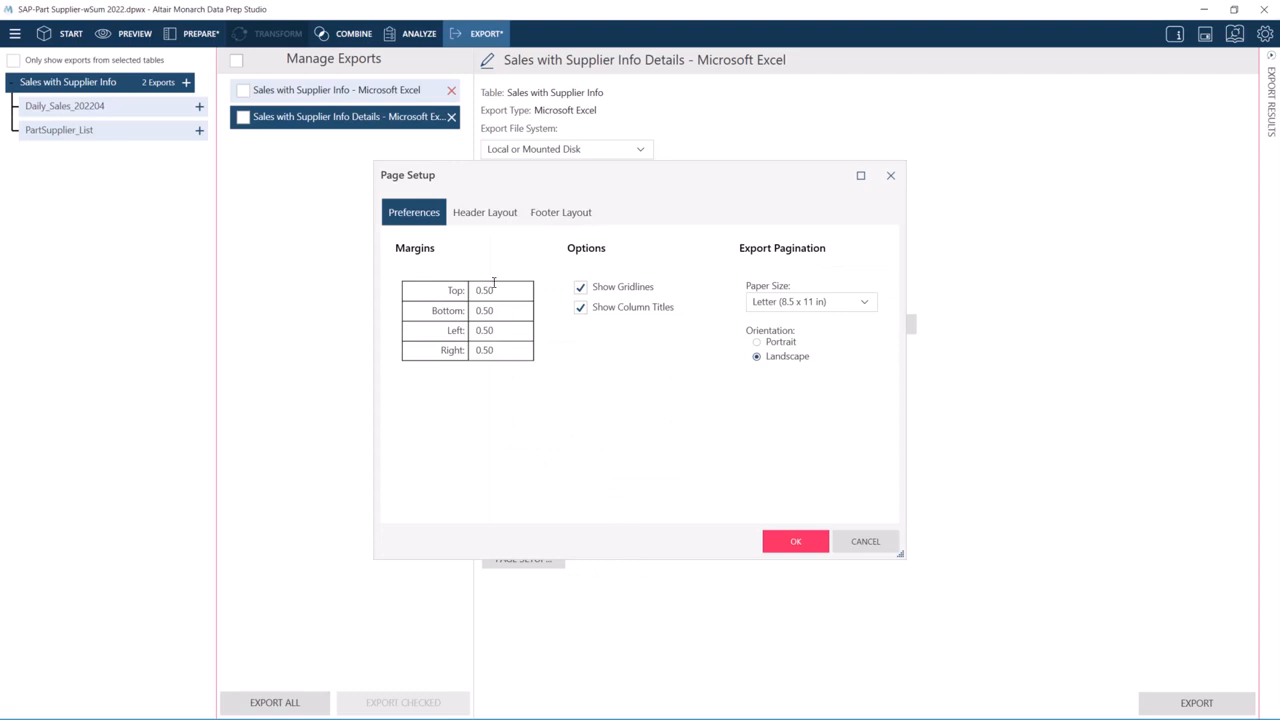
left_click(478, 216)
left_click(425, 299)
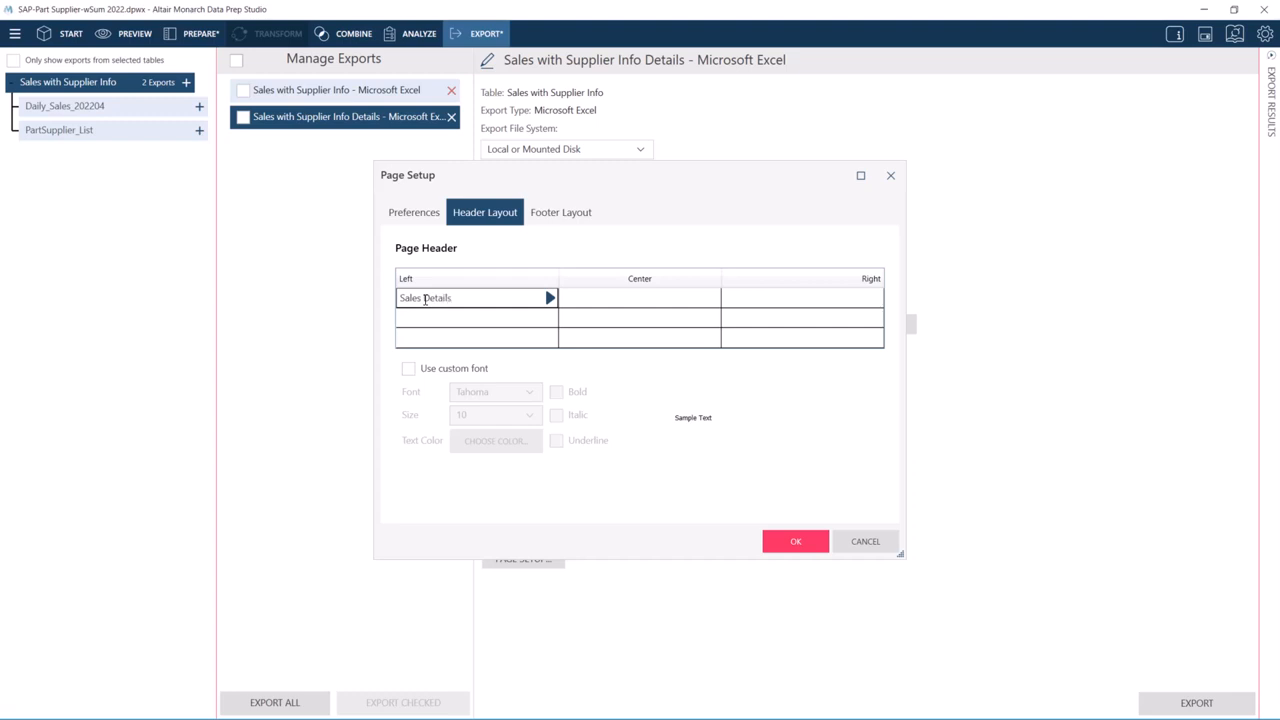
left_click(427, 318)
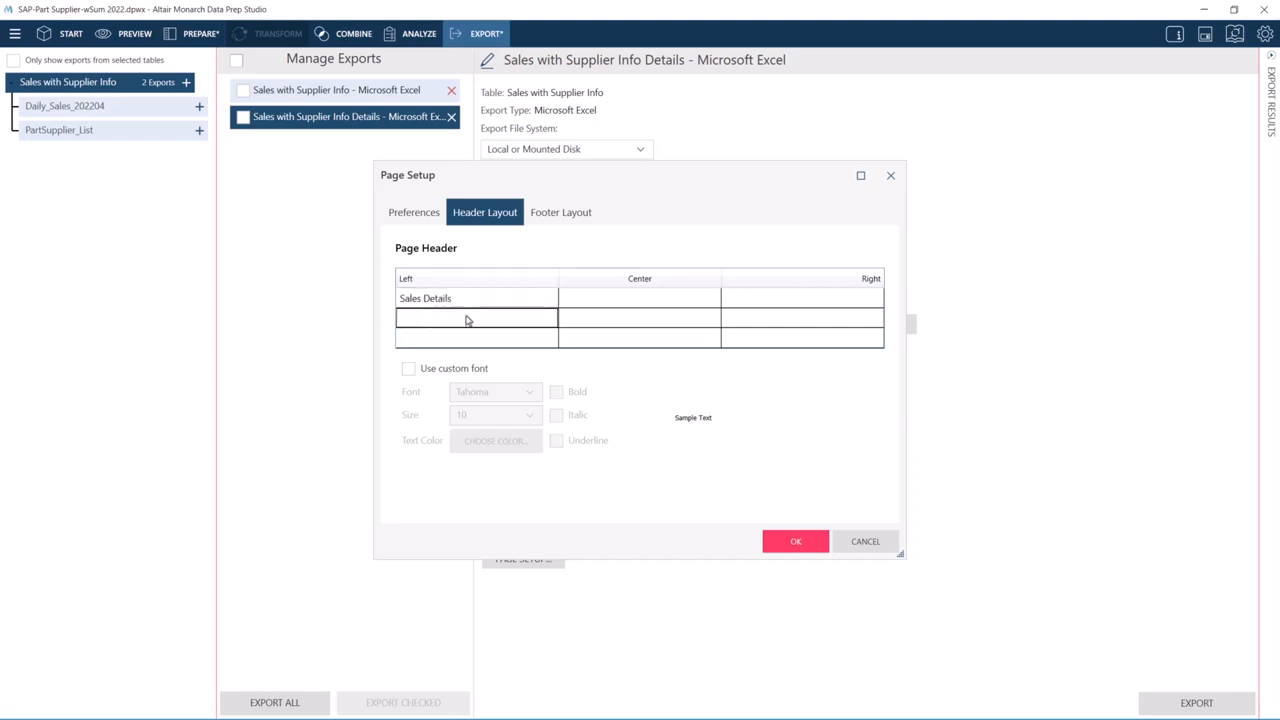
left_click(550, 317)
left_click(580, 355)
left_click(550, 317)
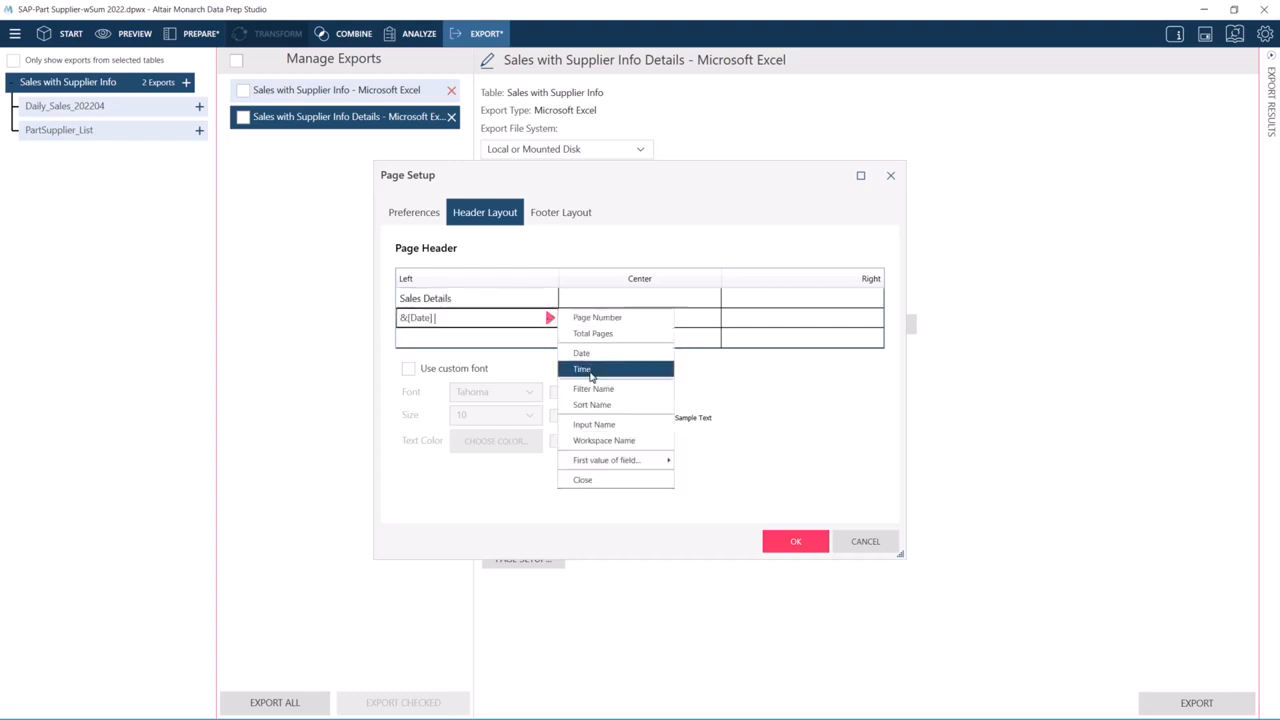
left_click(575, 366)
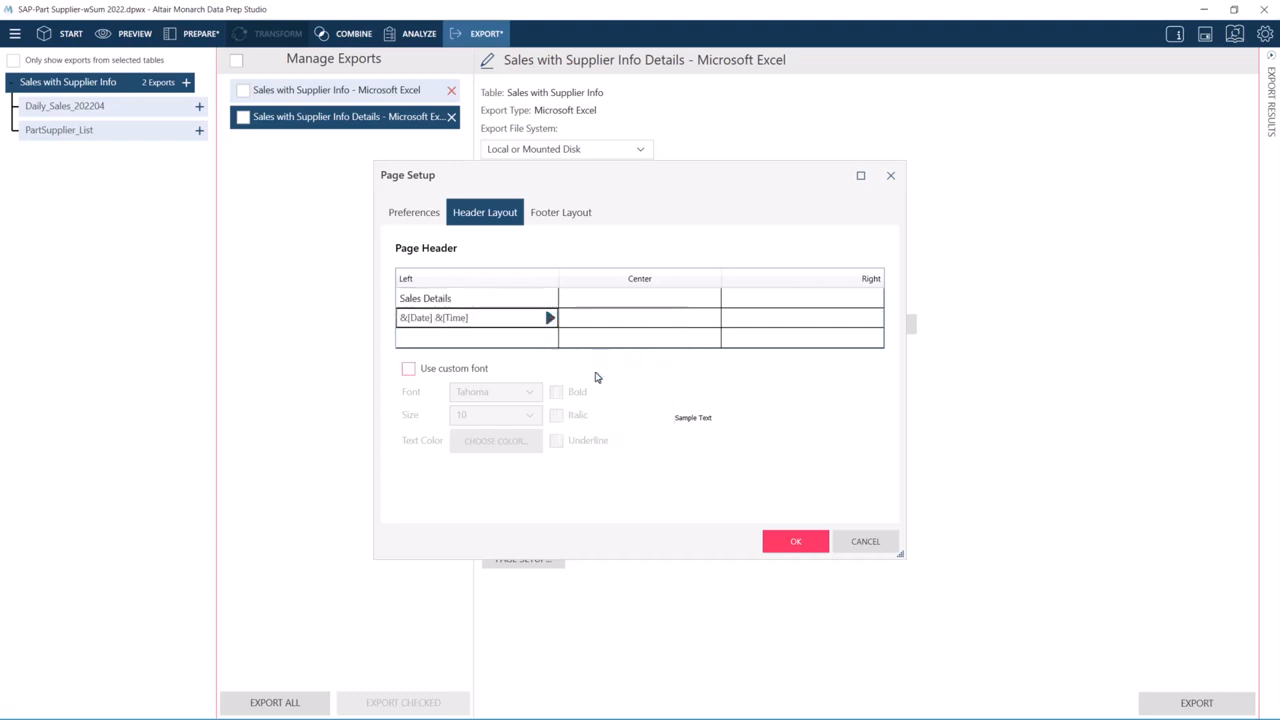
Add a right page footer of the page number, "of" and the total pages, and apply the page setup.
left_click(573, 222)
left_click(800, 298)
left_click(874, 298)
left_click(912, 296)
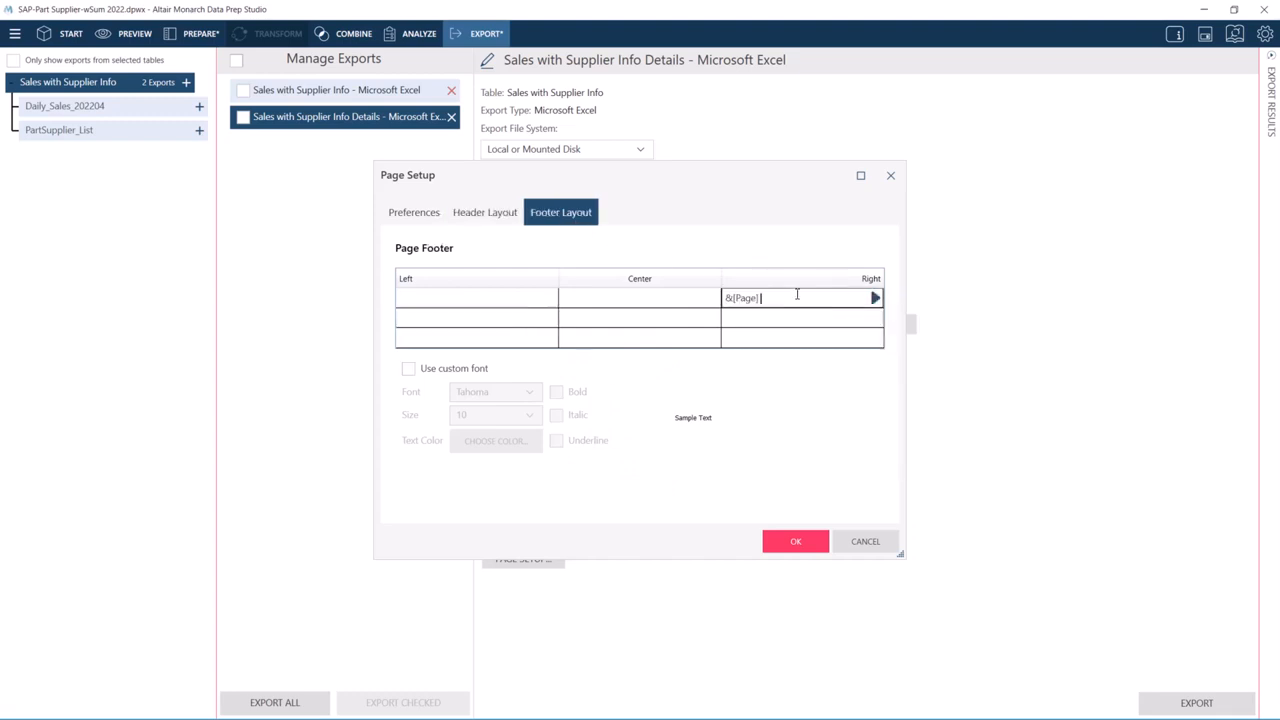
type("of")
left_click(875, 298)
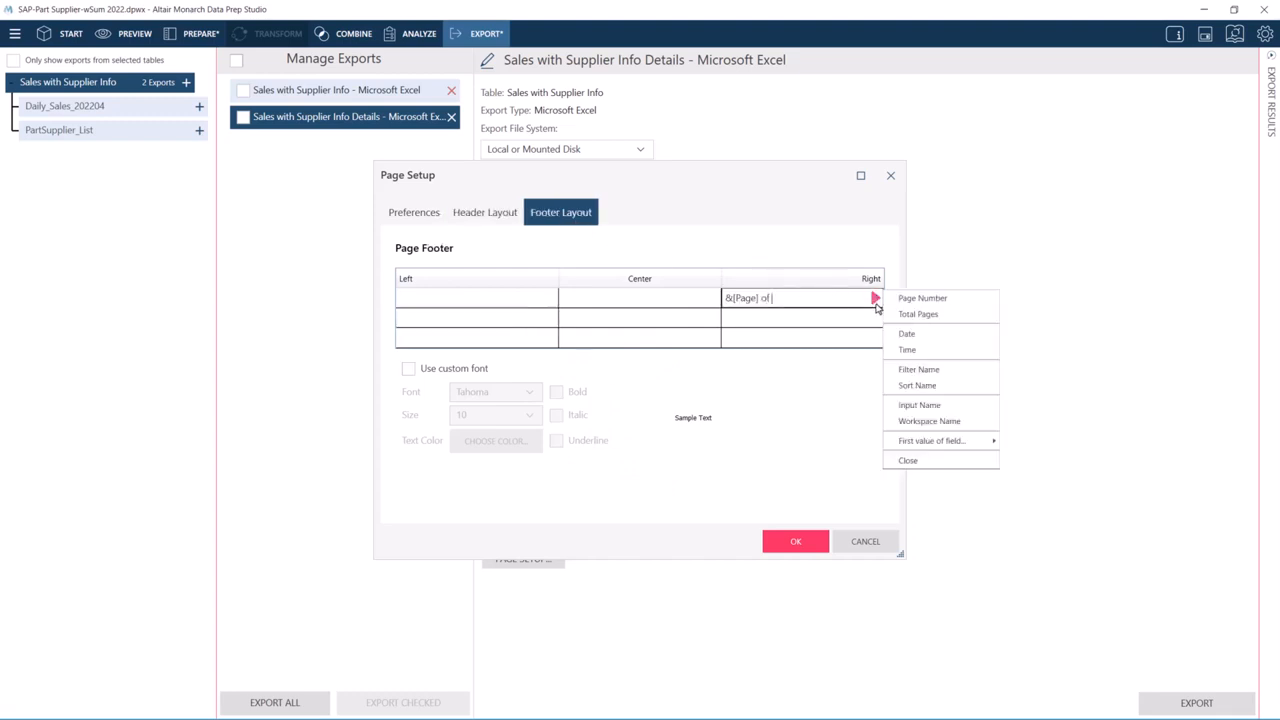
left_click(925, 314)
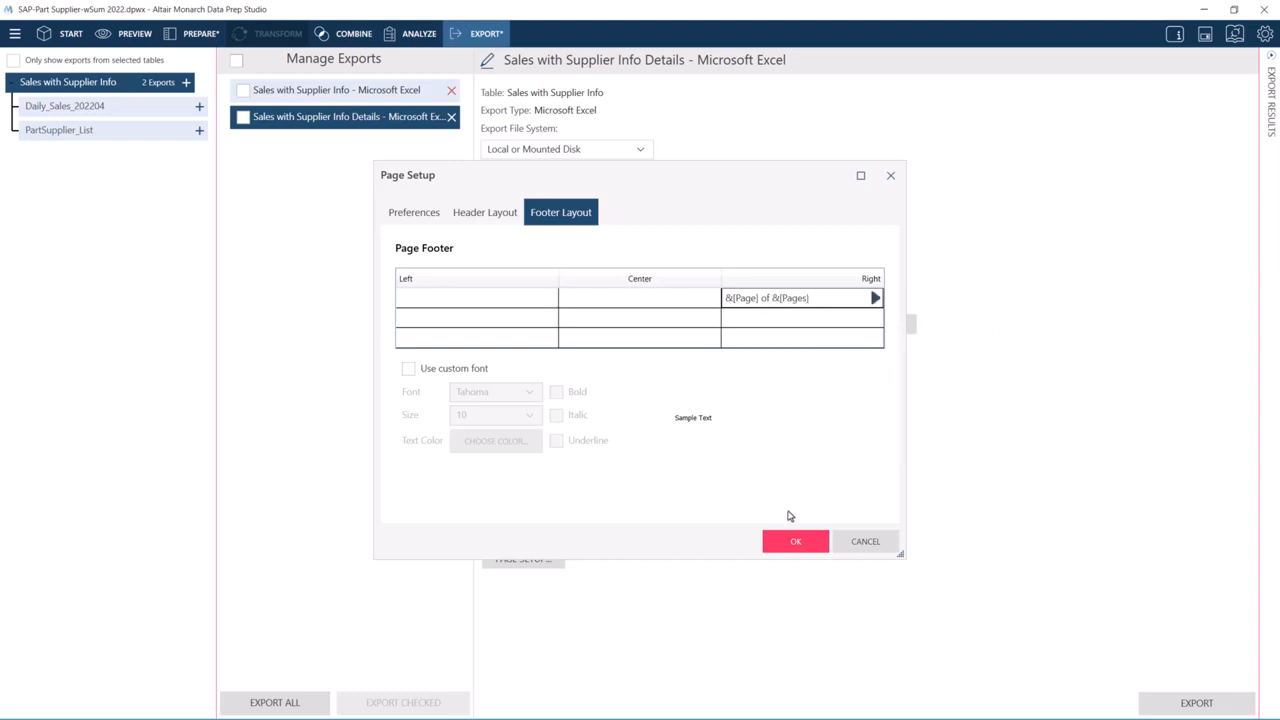
left_click(792, 541)
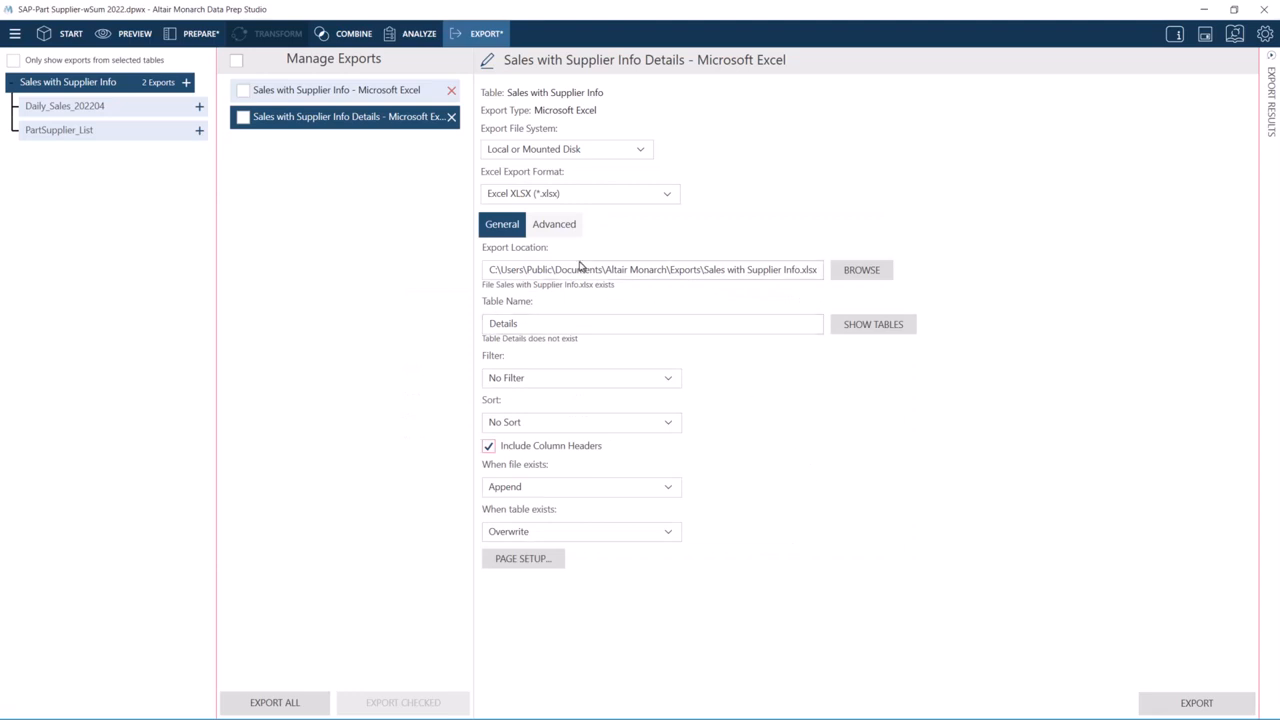
Include a pivot table sheet with Manufacturer as row labels, Sales Organization as column labels and Sum of Net Value, and review its style options.
left_click(552, 226)
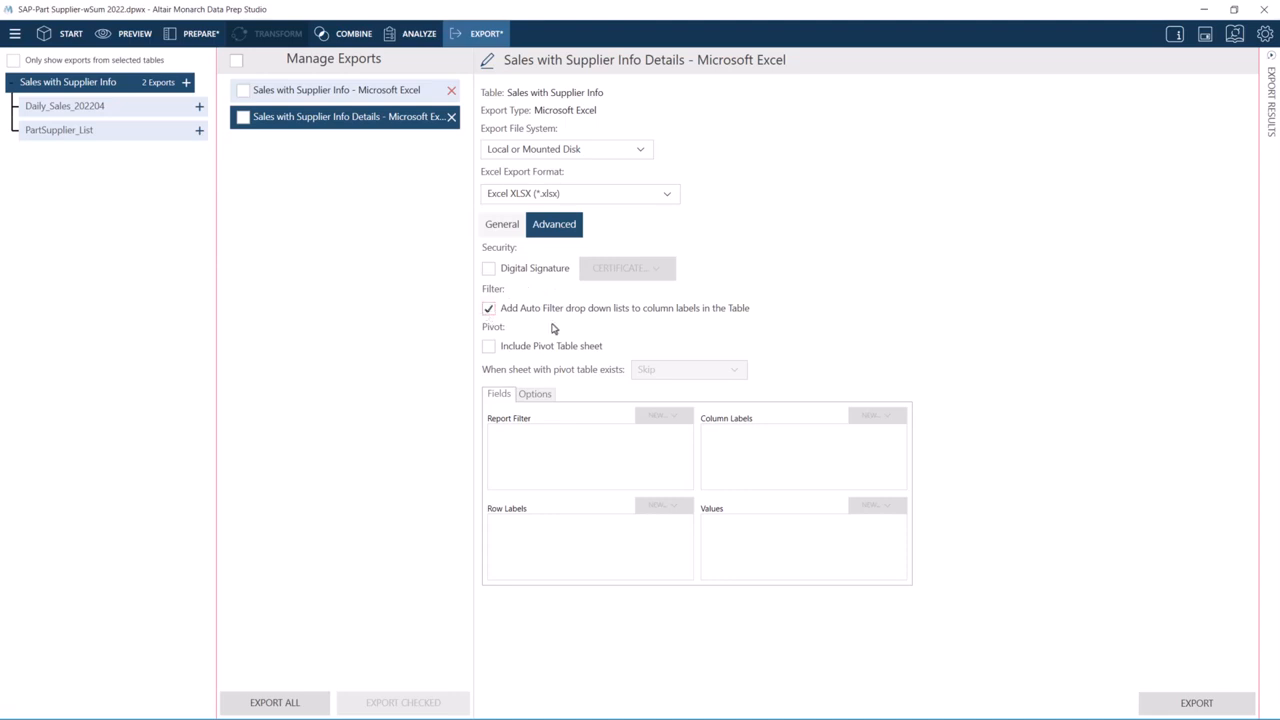
left_click(489, 347)
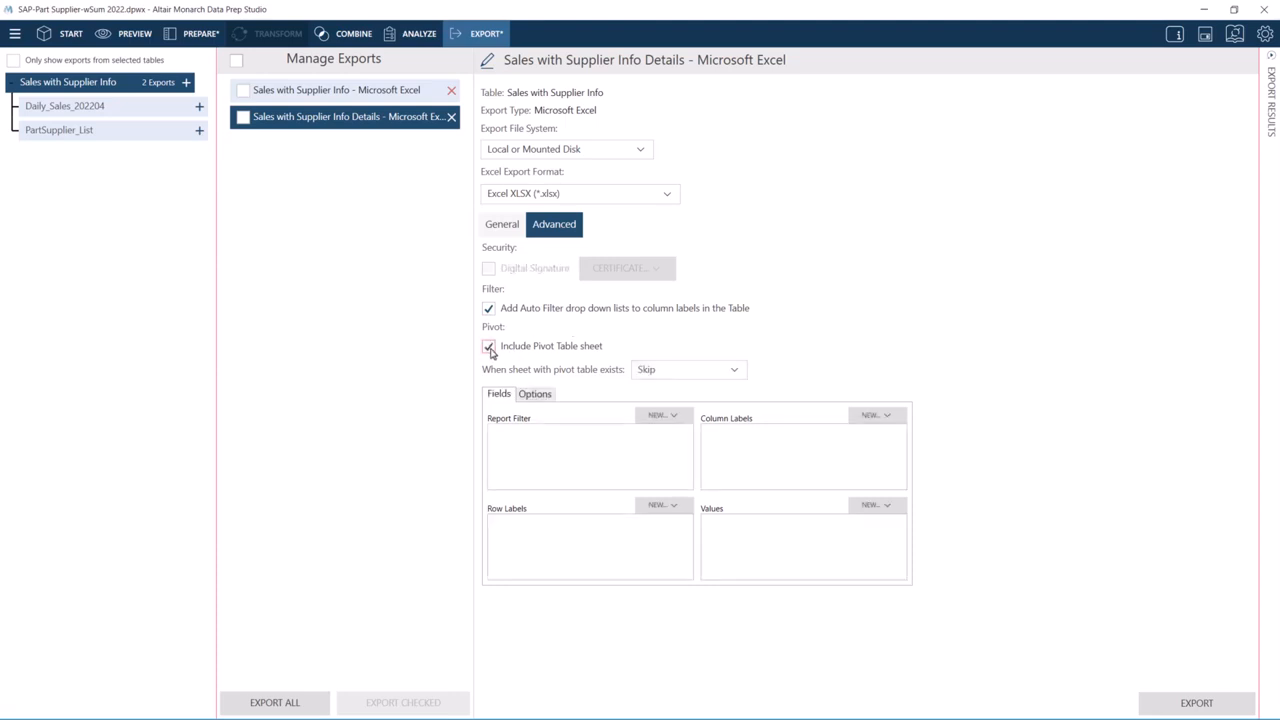
left_click(660, 505)
scroll(735, 595, "down", 3)
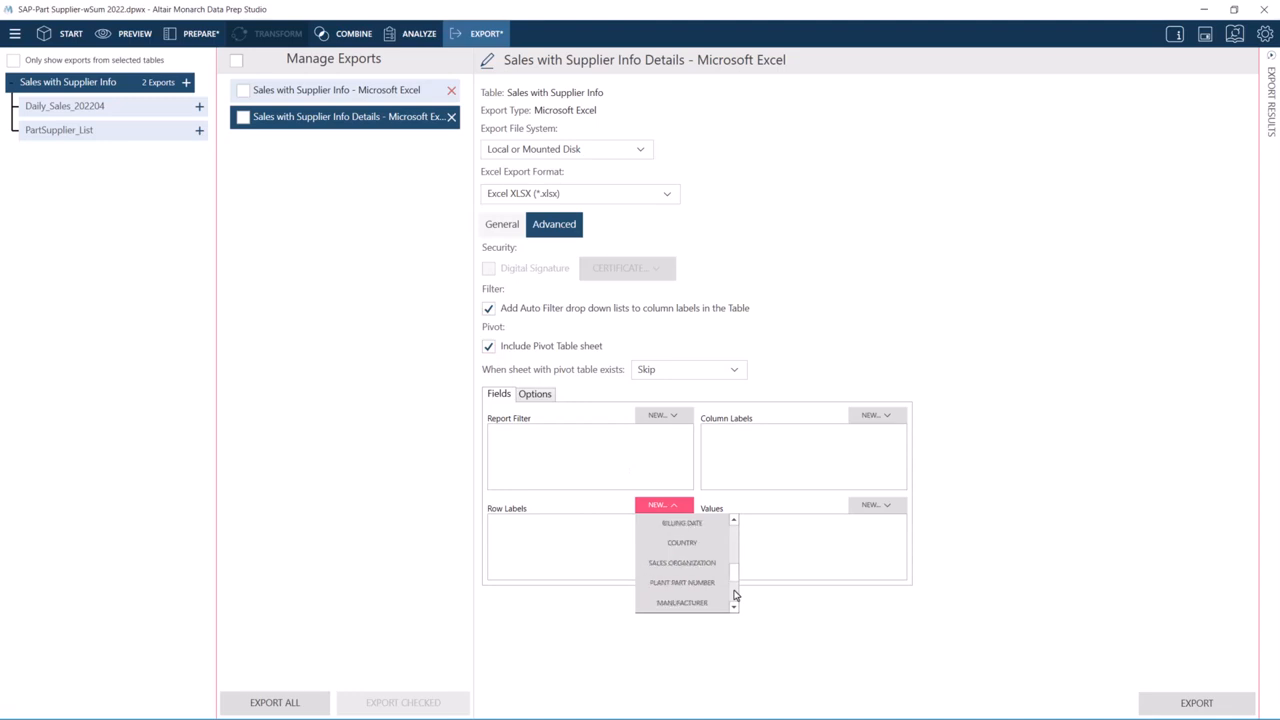
left_click(690, 602)
left_click(876, 414)
scroll(949, 513, "down", 3)
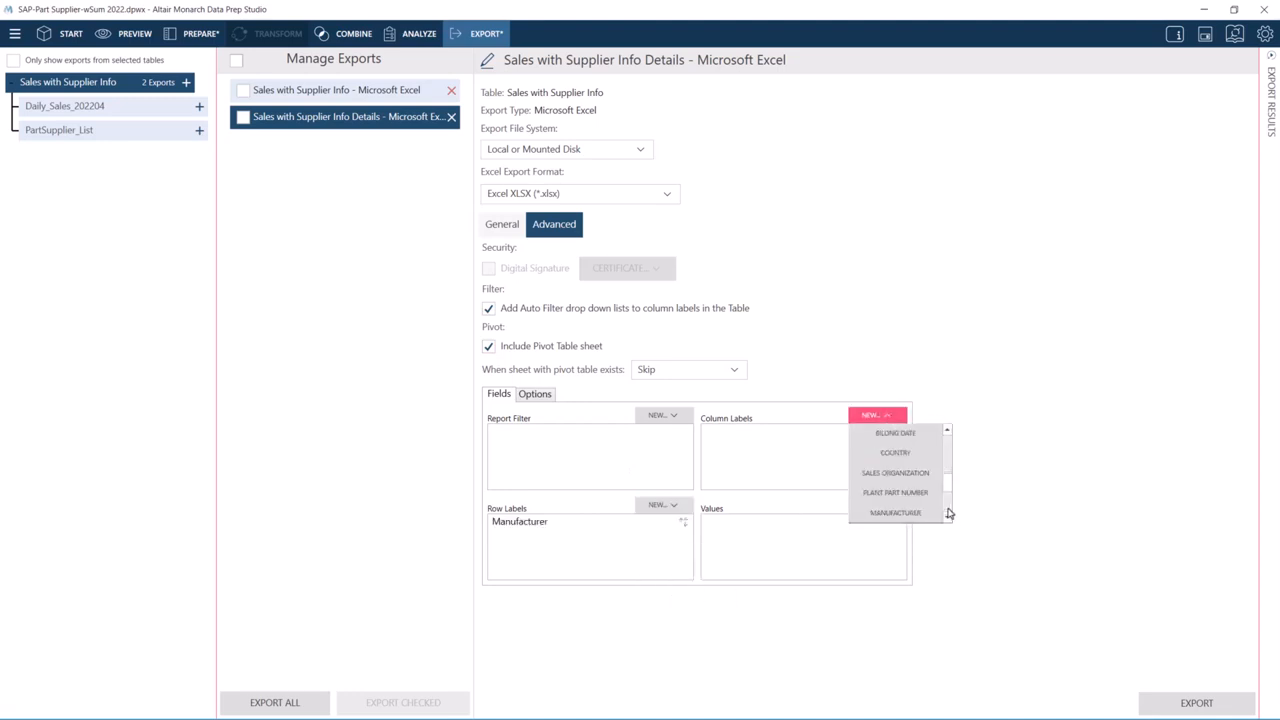
left_click(895, 472)
left_click(876, 504)
left_click(896, 606)
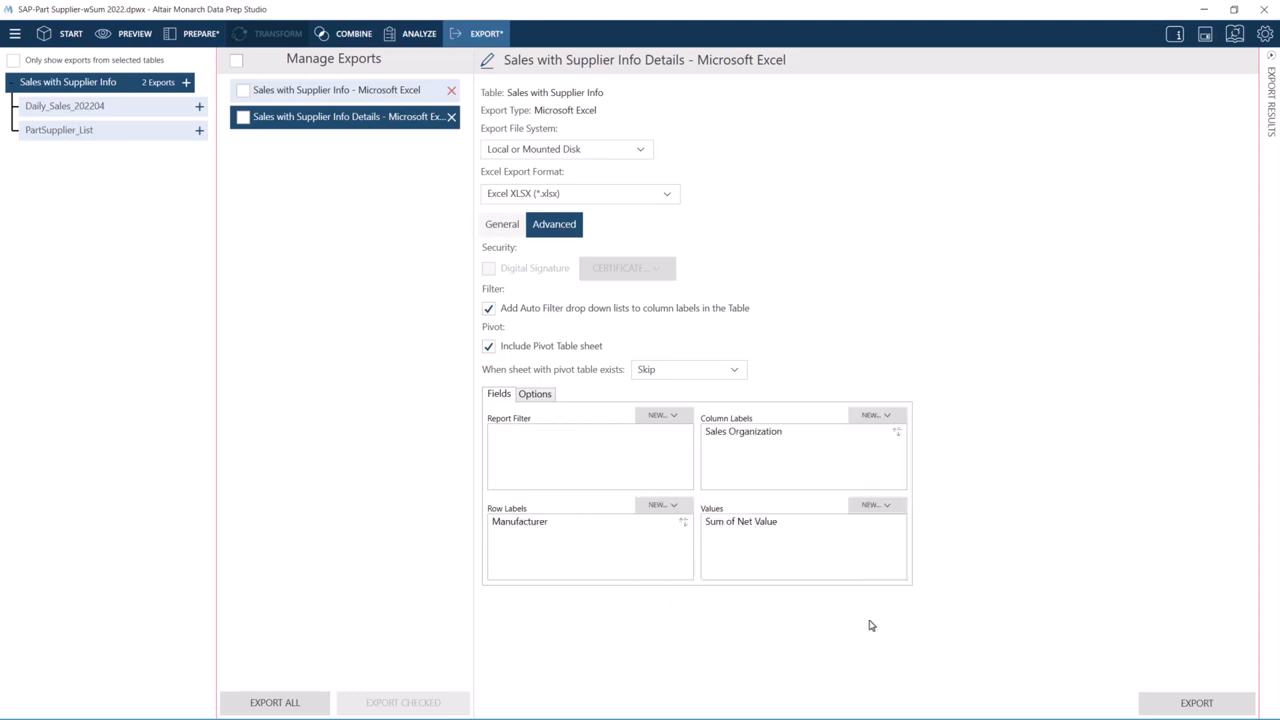
left_click(535, 397)
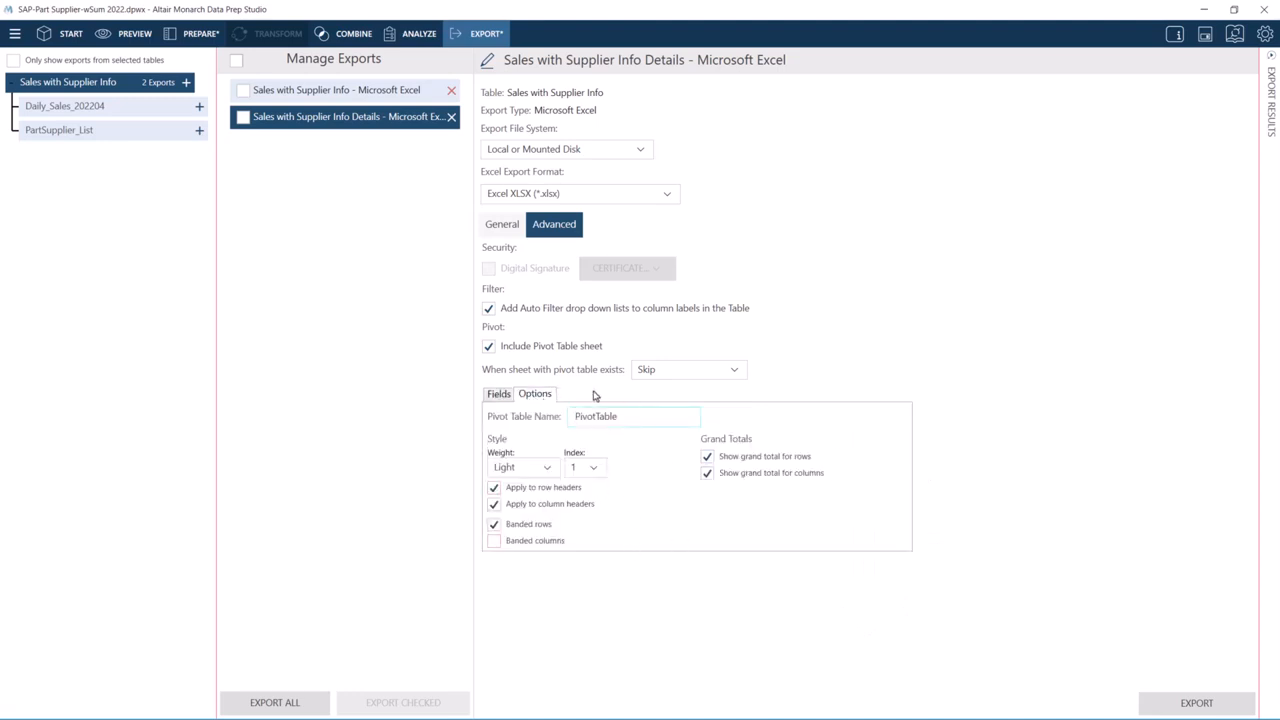
left_click(498, 394)
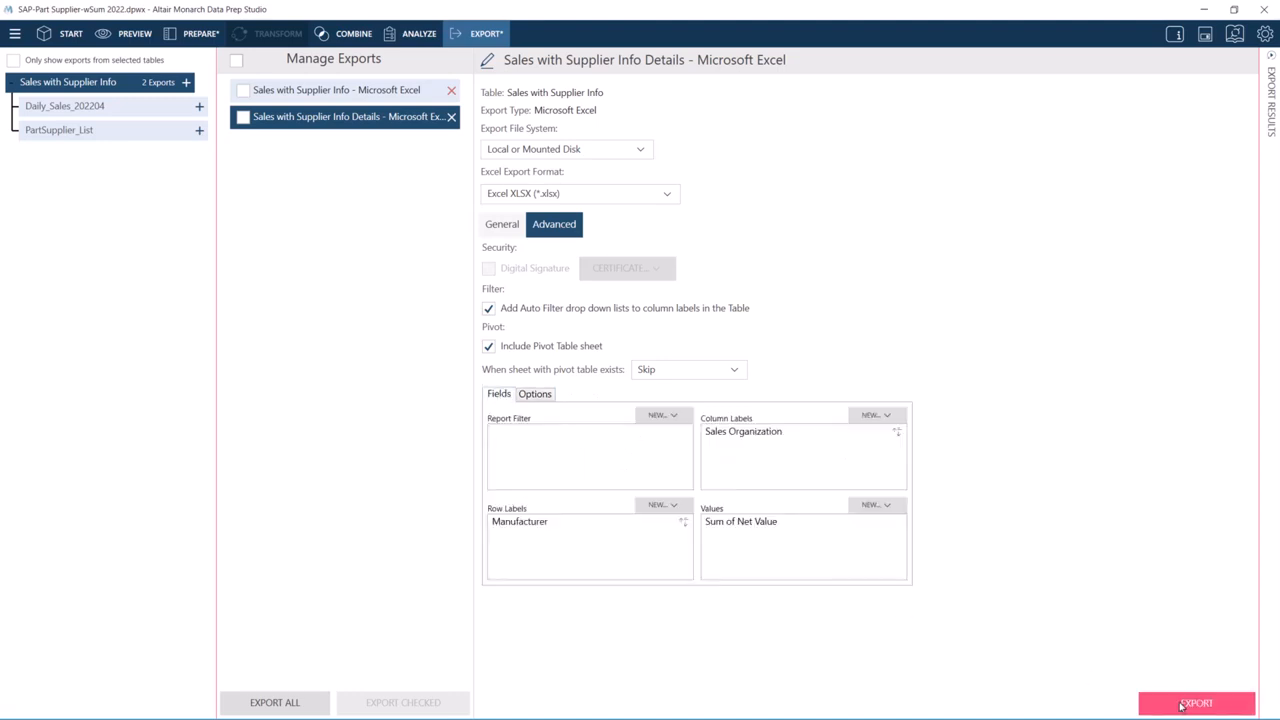
Run the Details export and open the exported Sales with Supplier Info.xlsx workbook in Excel.
left_click(1181, 705)
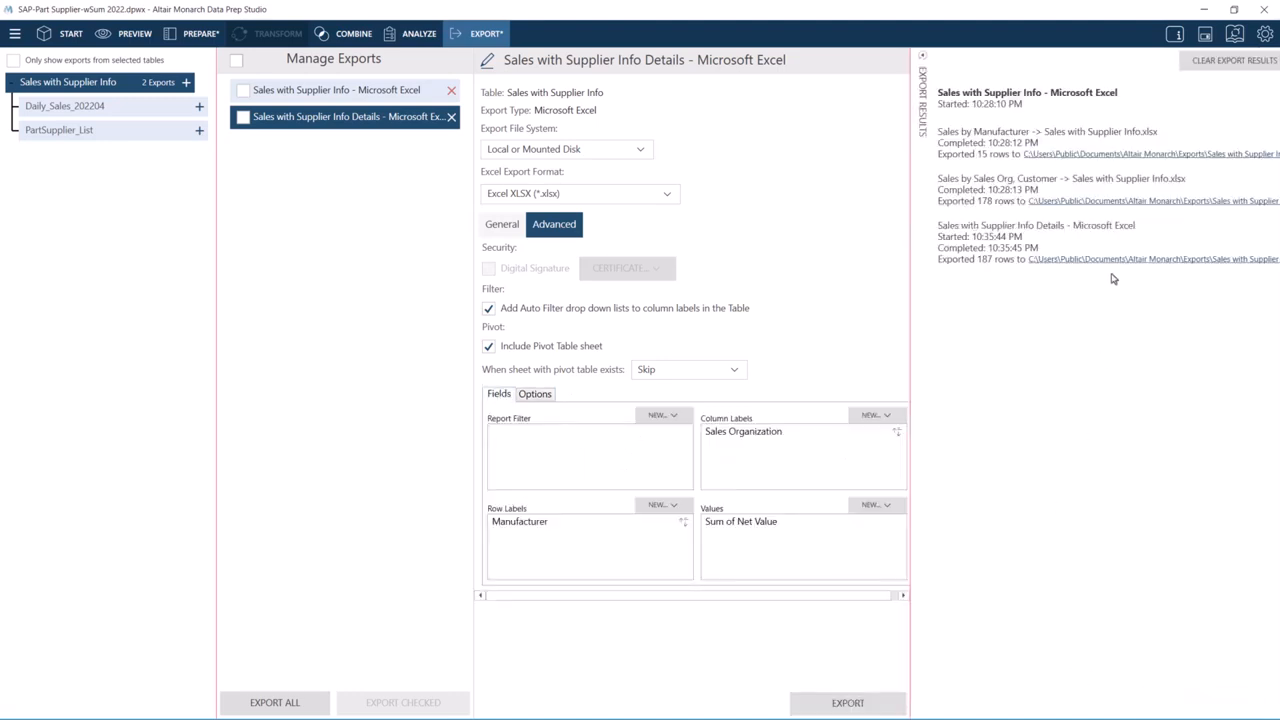
left_click(1110, 259)
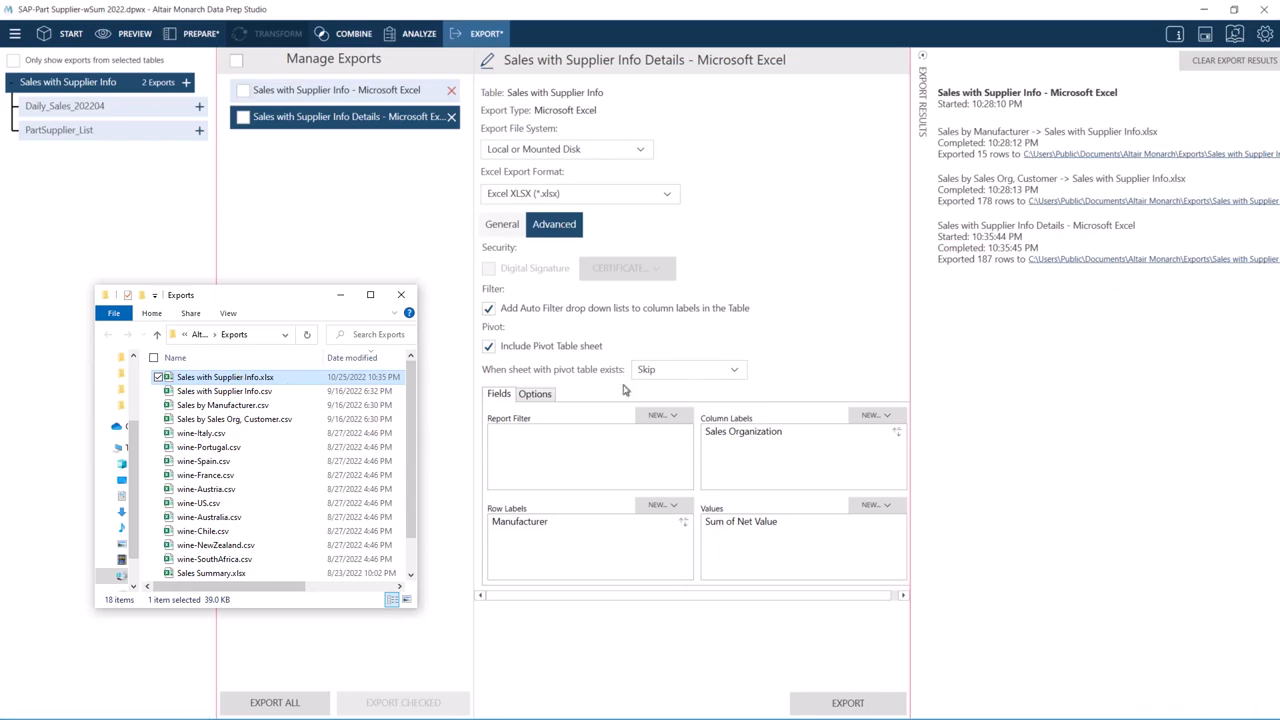
double_click(278, 382)
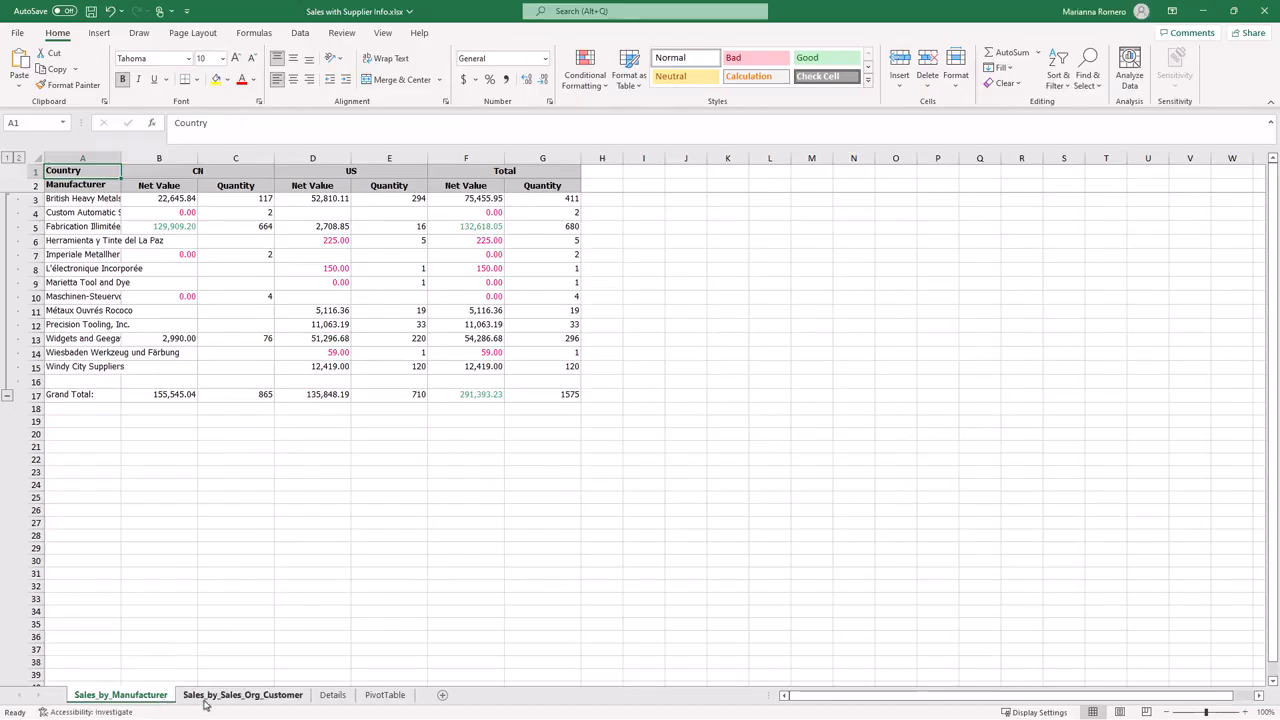
Inspect the Sales_by_Sales_Org_Customer and Details worksheets, including the Billing Date filter choices on Details.
left_click(204, 700)
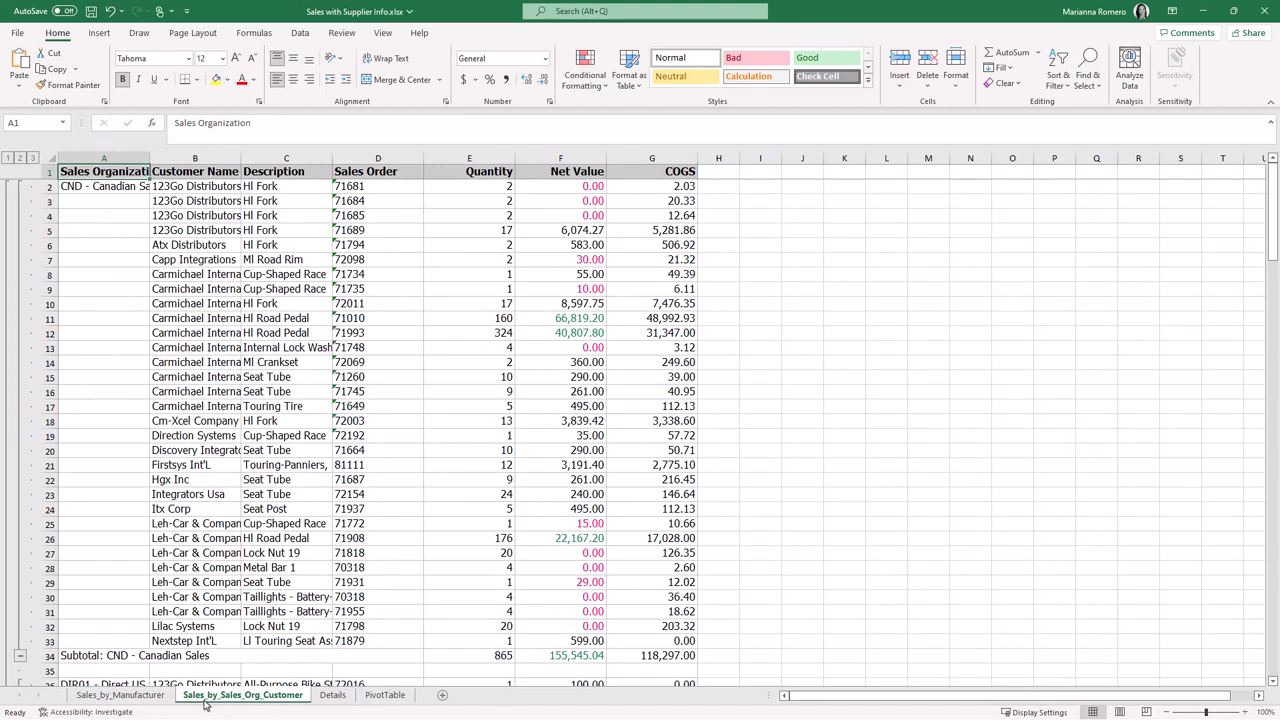
left_click(333, 697)
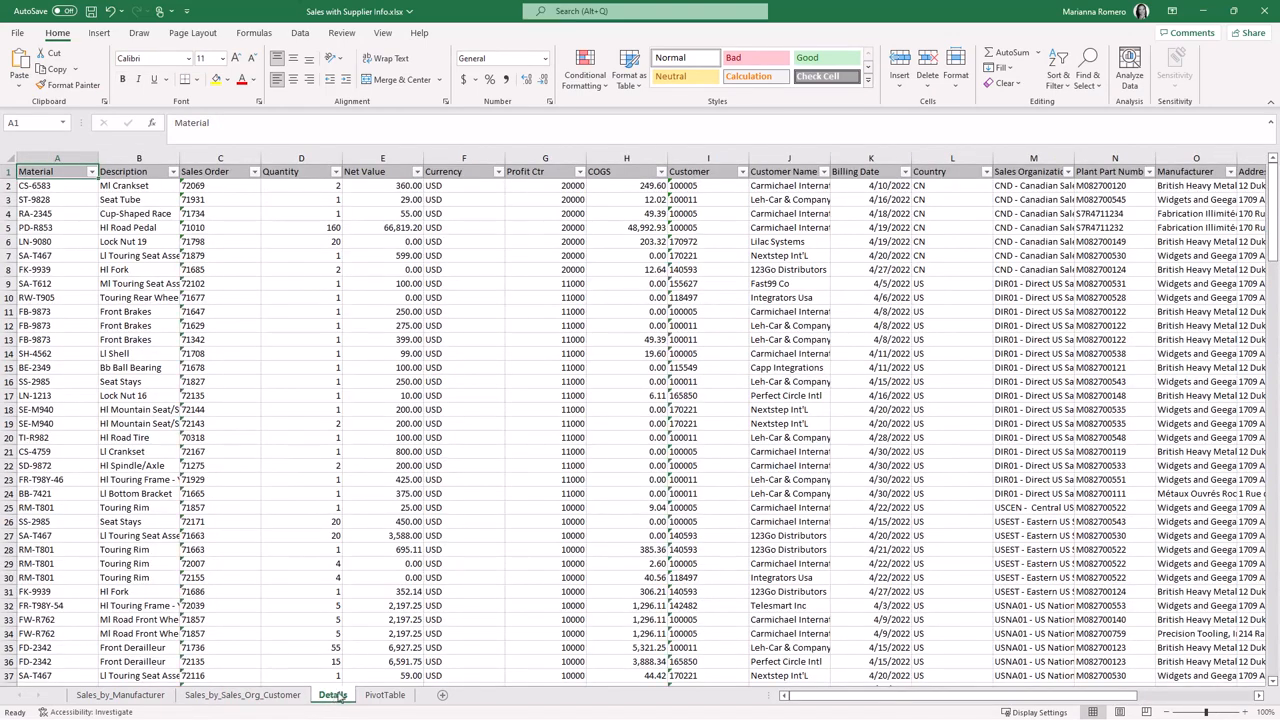
left_click(824, 172)
left_click(895, 182)
left_click(905, 172)
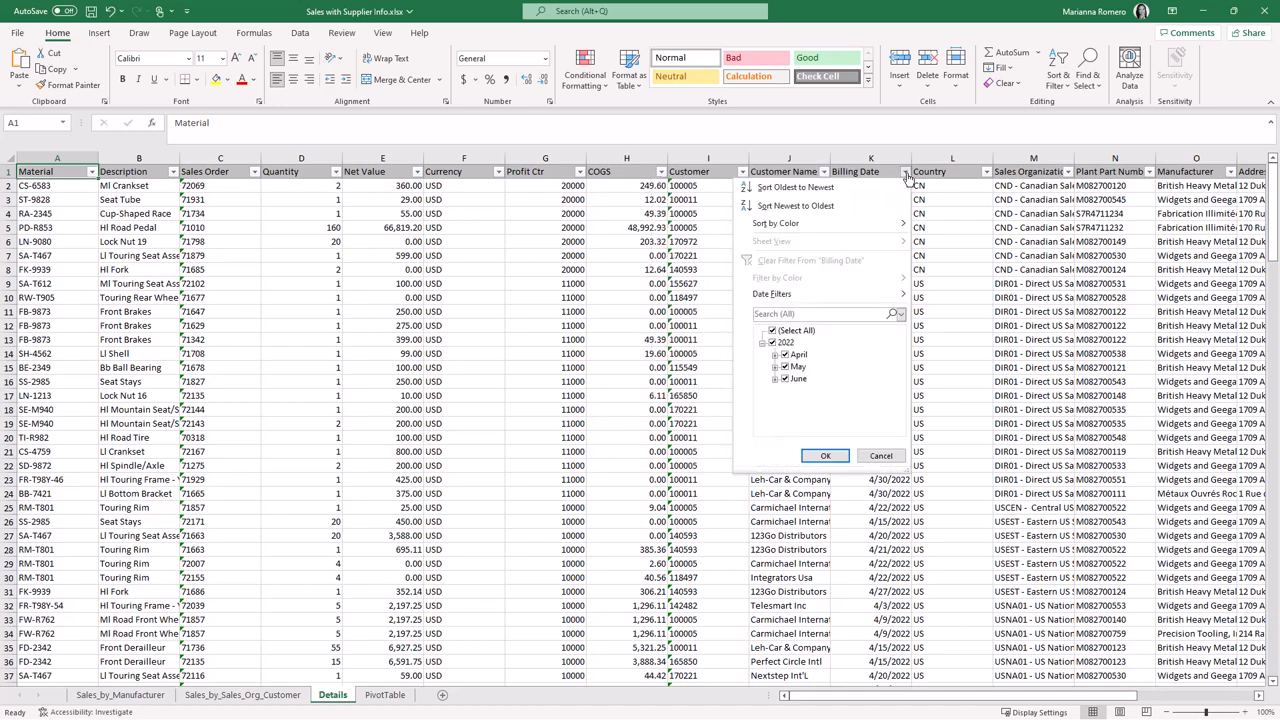
left_click(905, 172)
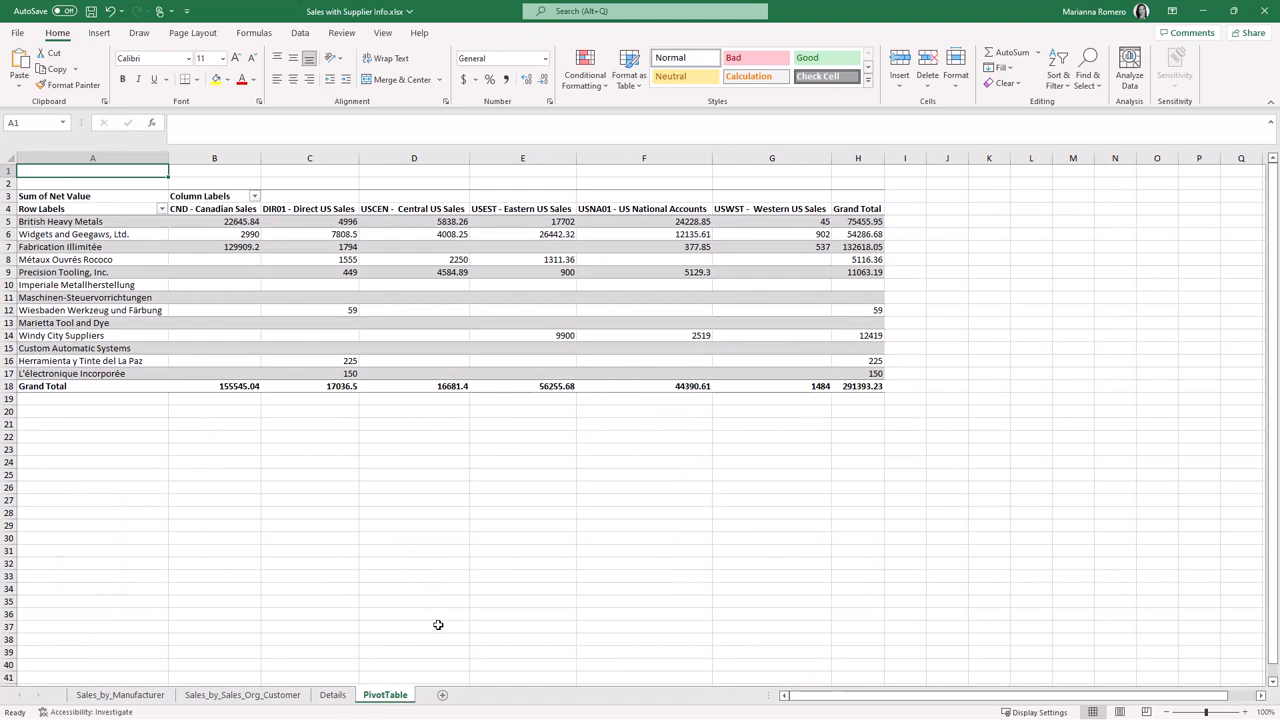
On the PivotTable worksheet, filter CND - Canadian Sales and DIR01 - Direct US Sales out of the column labels.
left_click(161, 209)
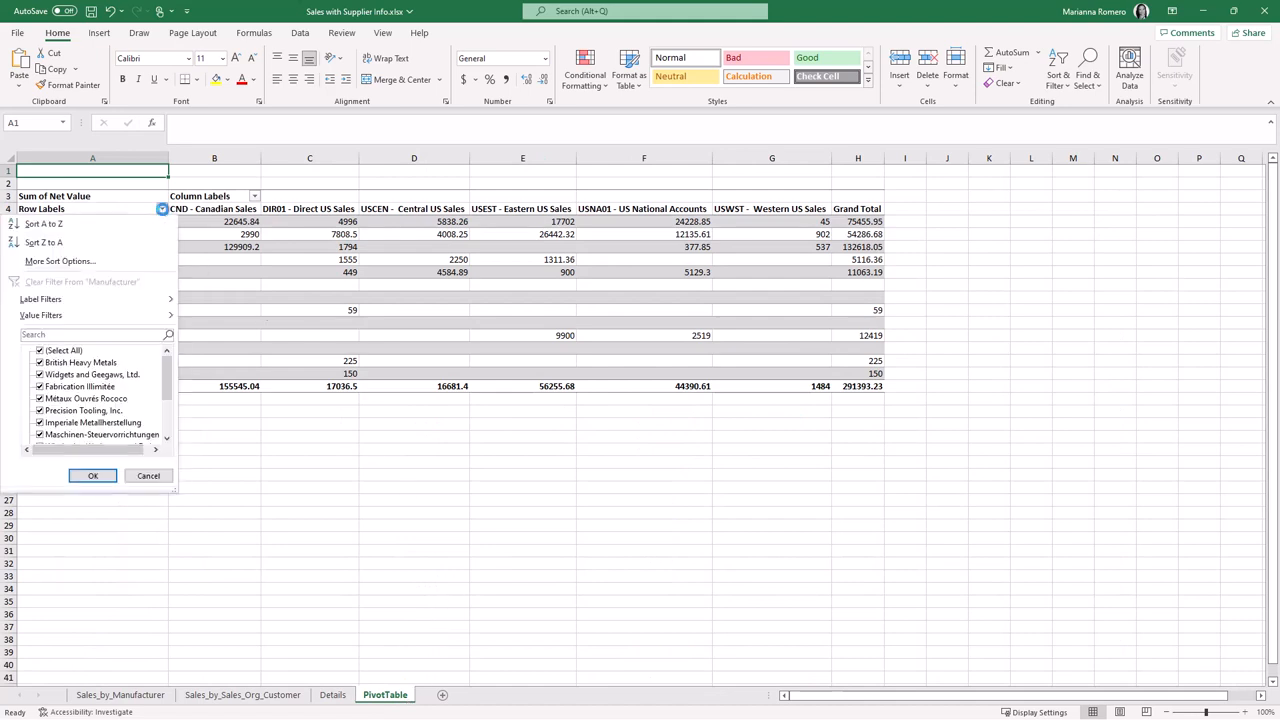
left_click(254, 196)
left_click(254, 196)
left_click(121, 350)
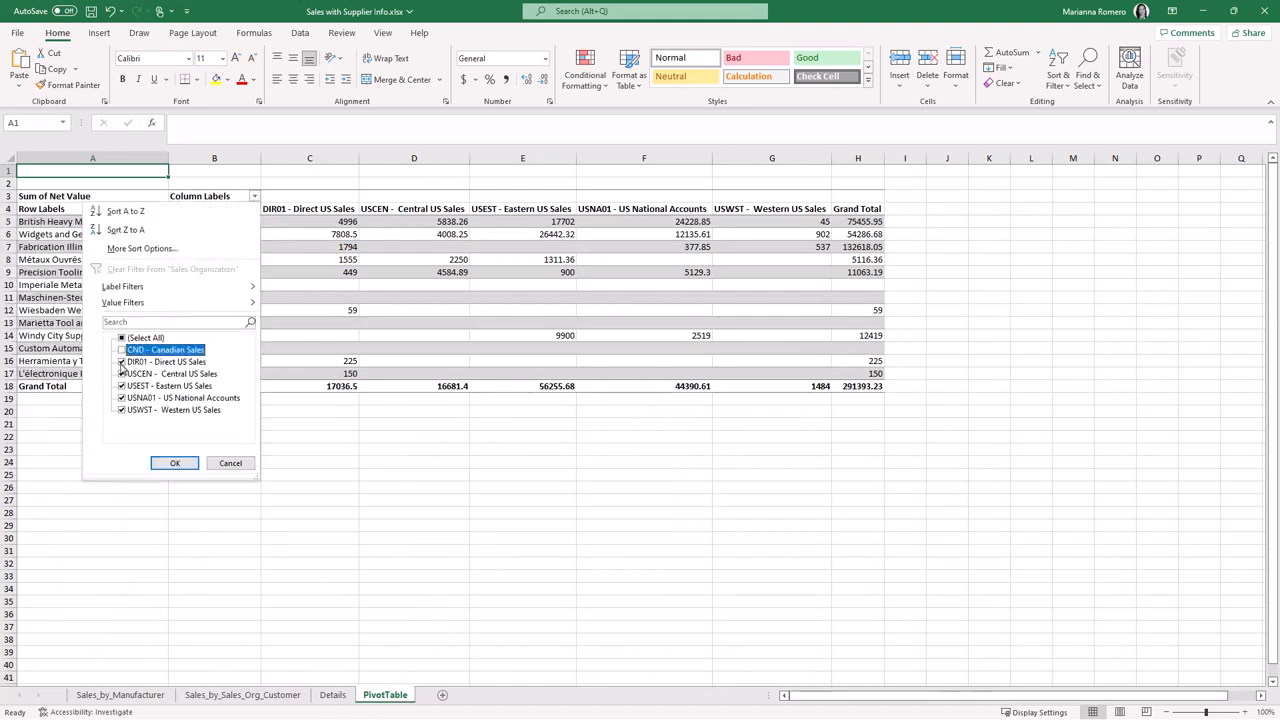
left_click(121, 362)
left_click(174, 463)
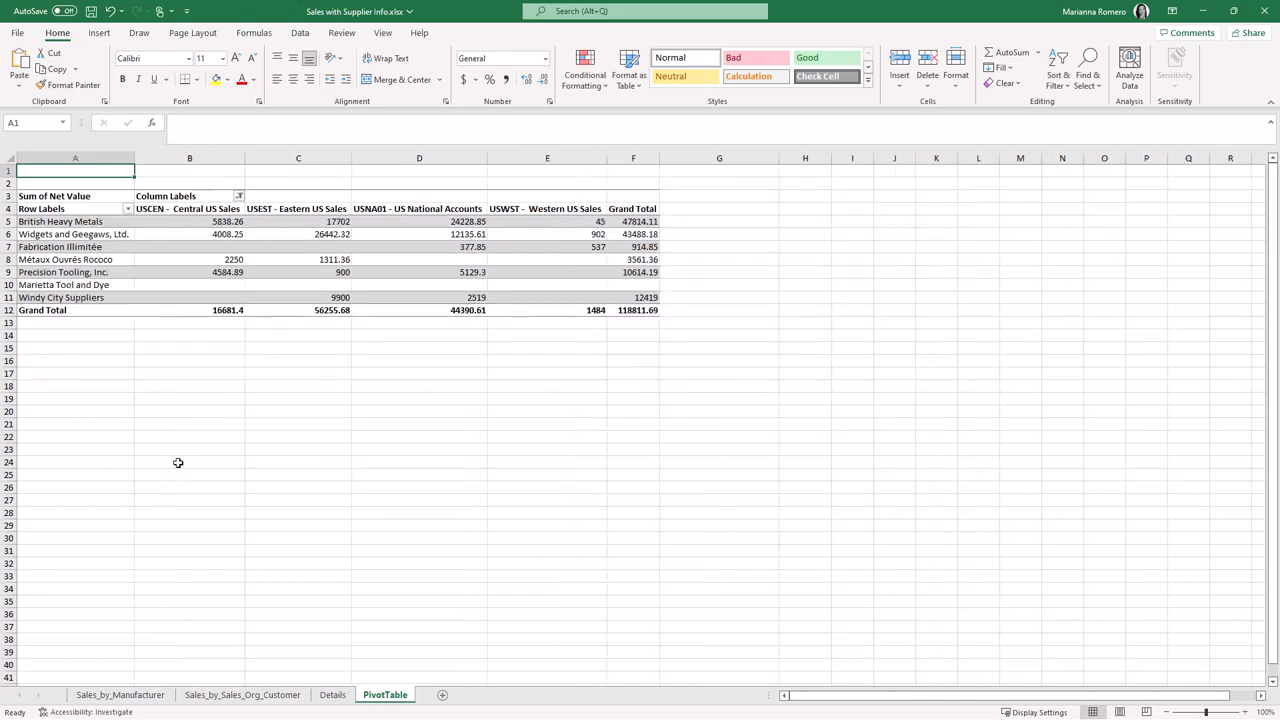
Open the print preview of the Details worksheet to check its page header and footer.
left_click(333, 695)
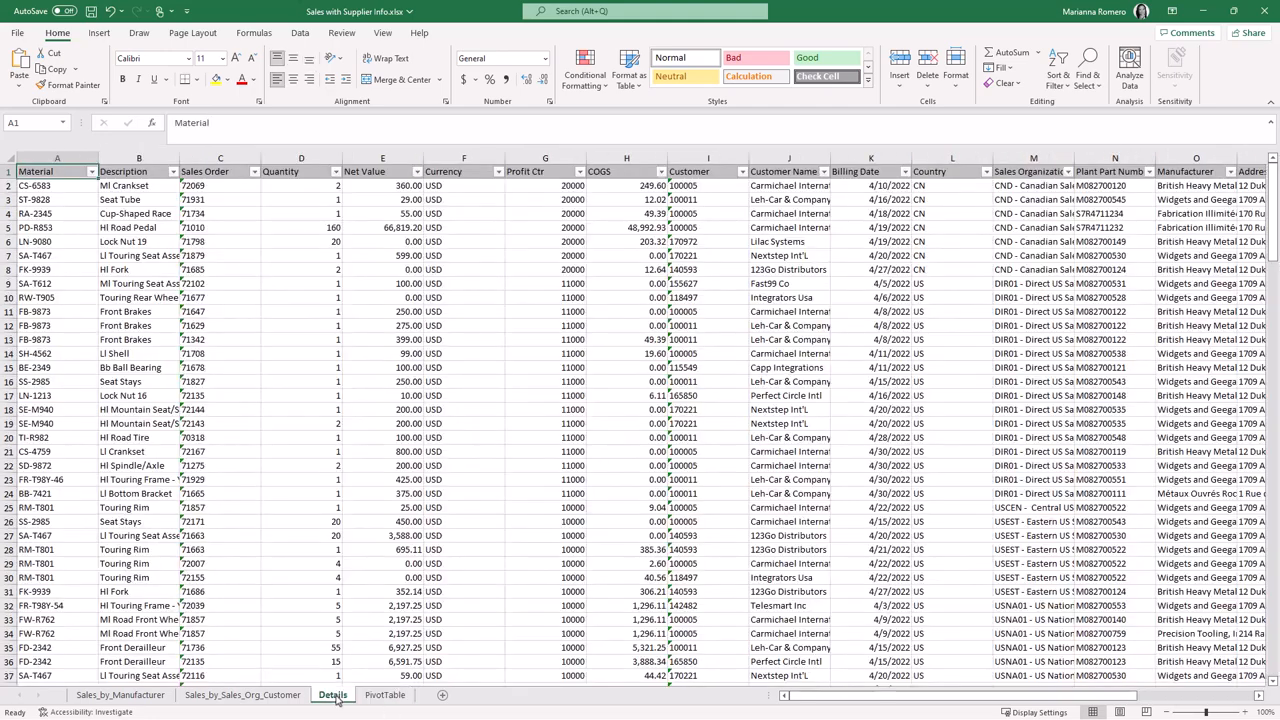
left_click(18, 33)
left_click(40, 239)
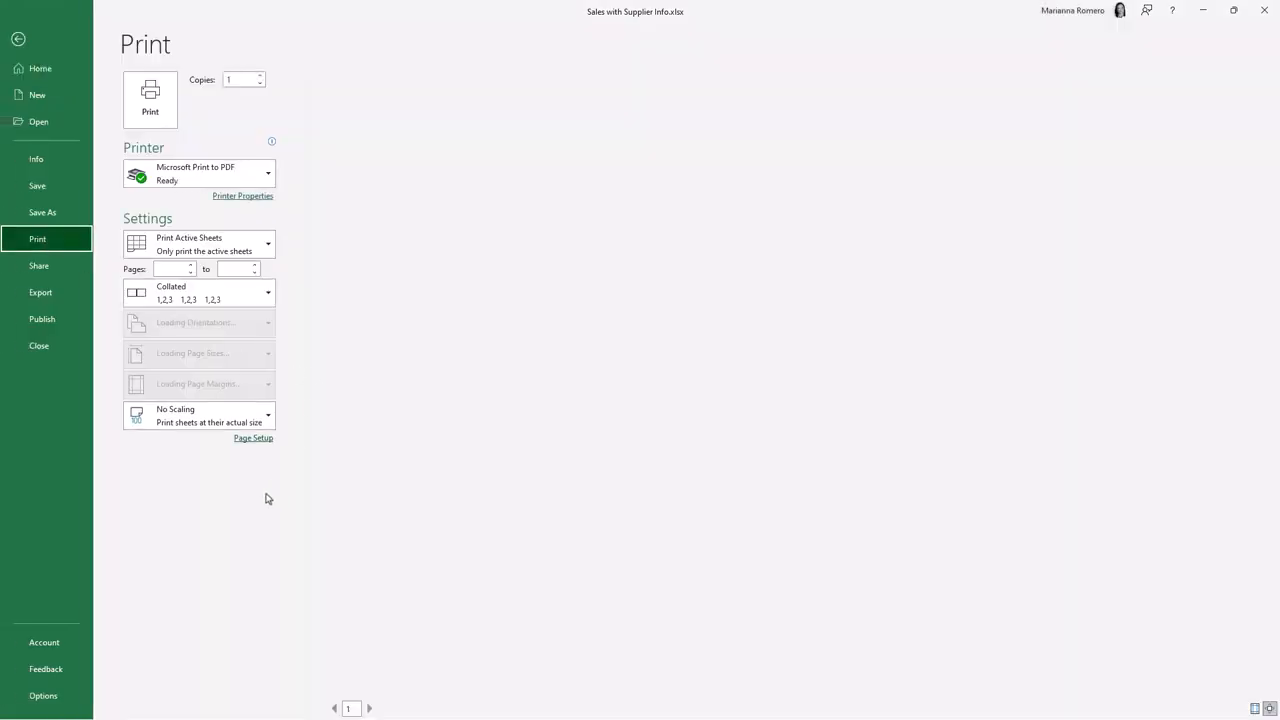